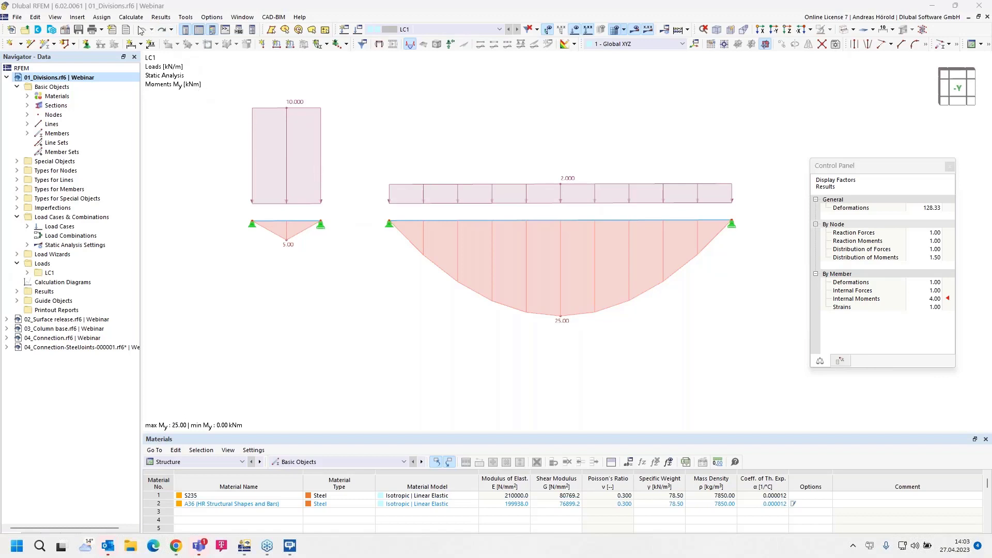
In the mesh settings for members, set the number of divisions for result diagrams to 50 and apply it.
{"action": "left_click", "coordinate": [126, 17]}
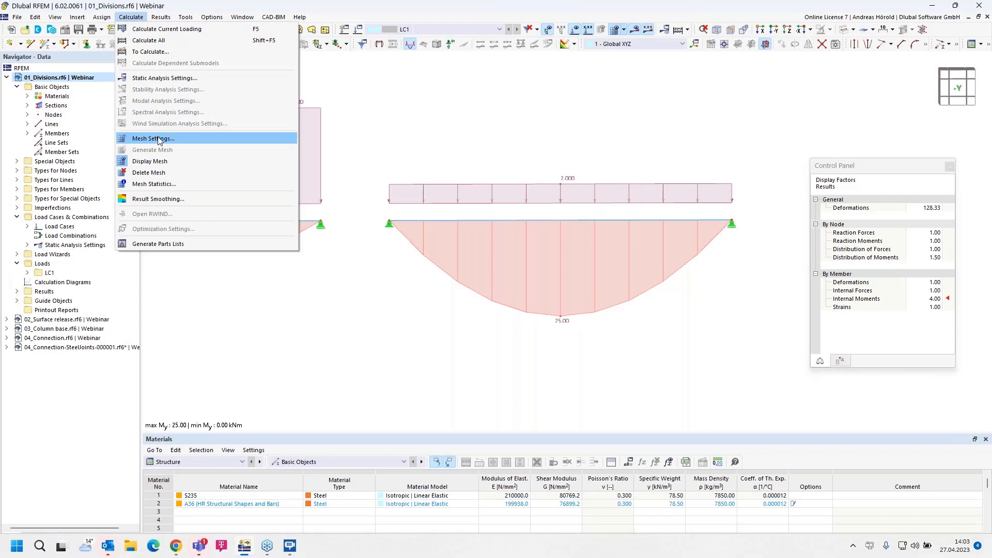
{"action": "left_click", "coordinate": [430, 122]}
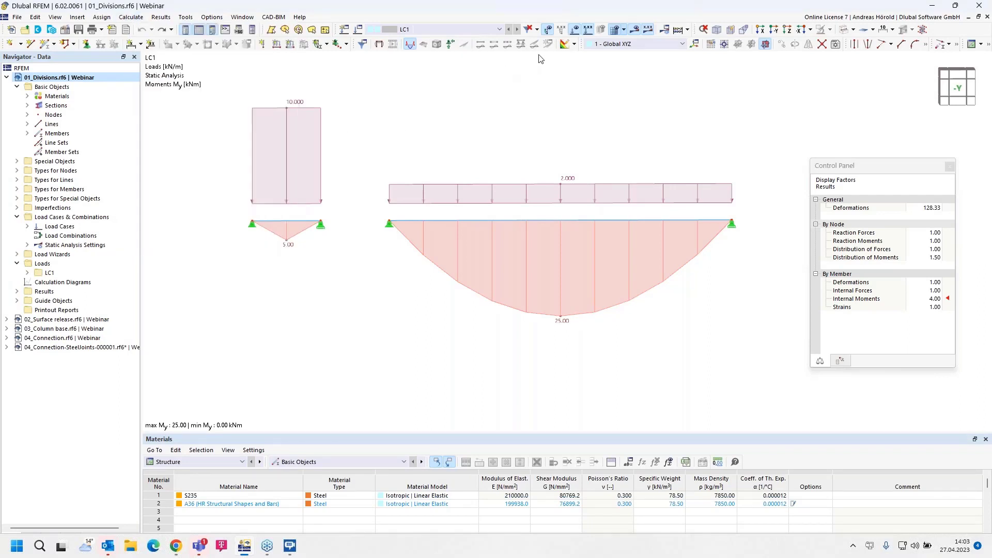
{"action": "left_click", "coordinate": [624, 30]}
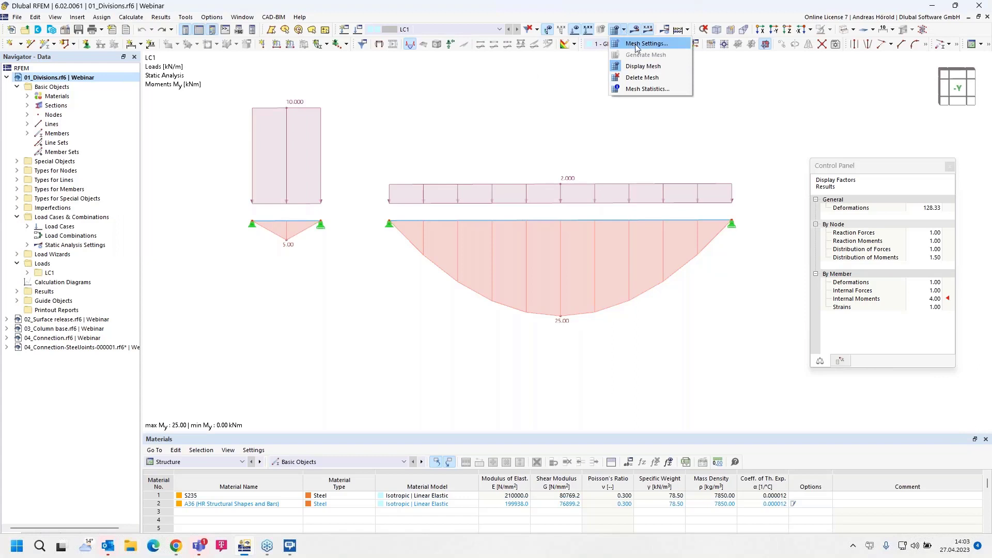
{"action": "left_click", "coordinate": [637, 46]}
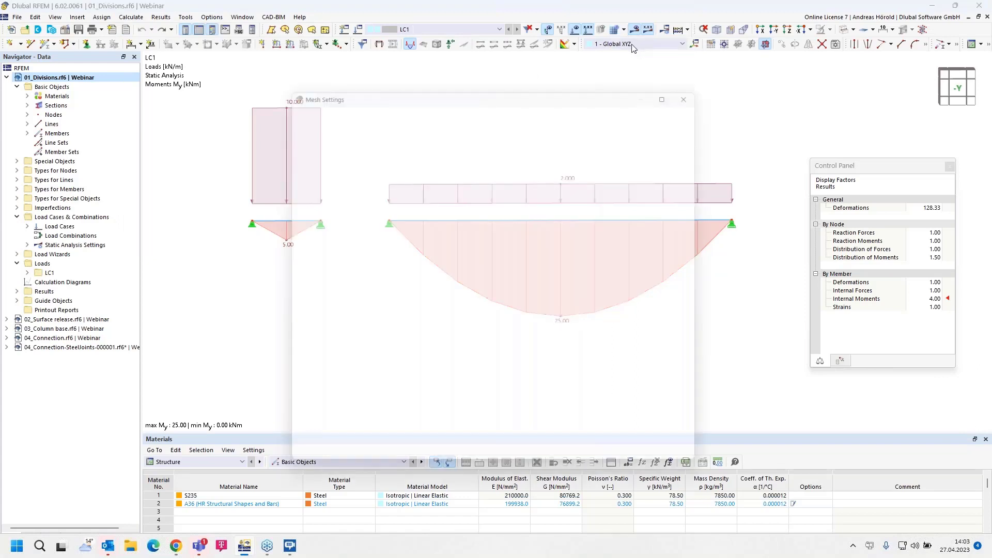
{"action": "left_click", "coordinate": [329, 104]}
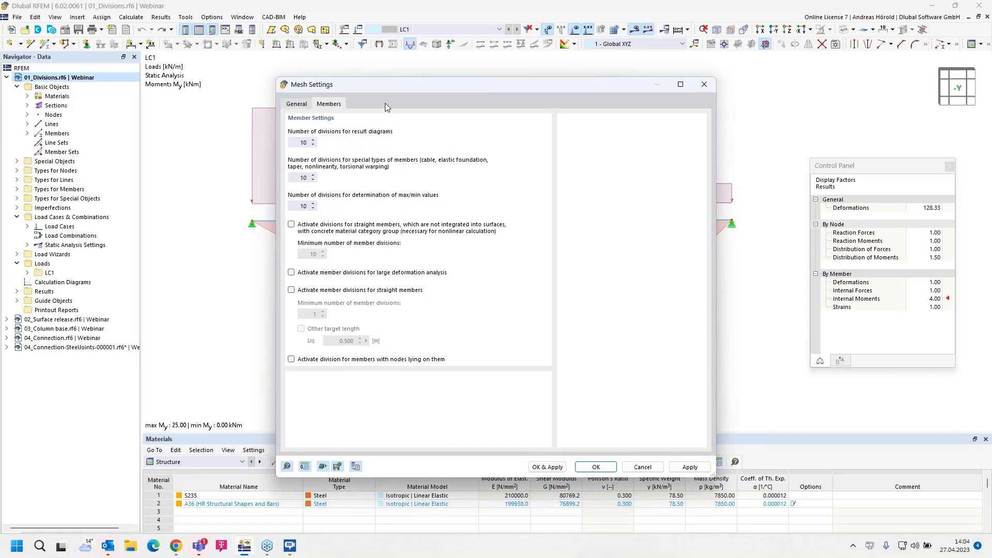
{"action": "left_click_drag", "start_coordinate": [409, 85], "coordinate": [574, 113]}
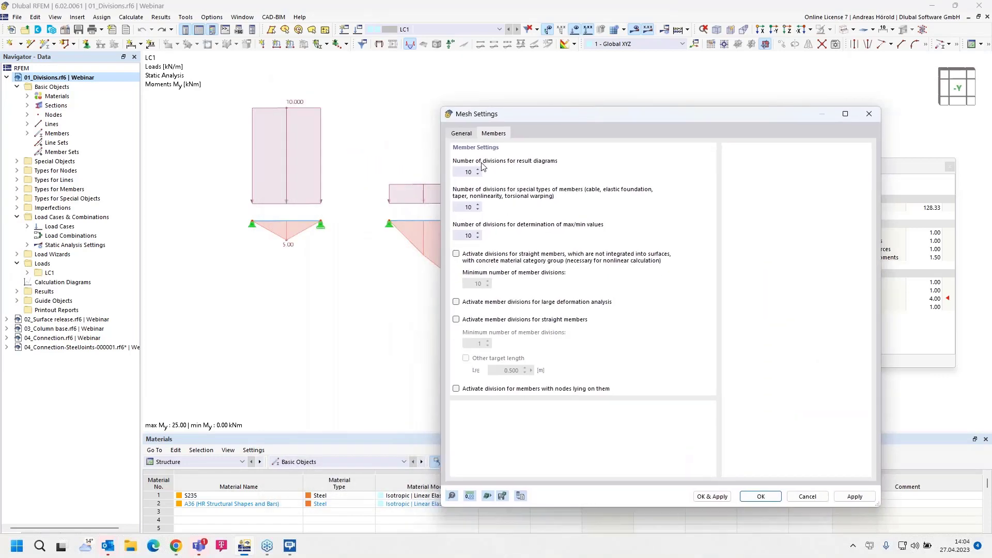
{"action": "double_click", "coordinate": [467, 172]}
{"action": "type", "text": "50"}
{"action": "left_click", "coordinate": [713, 498]}
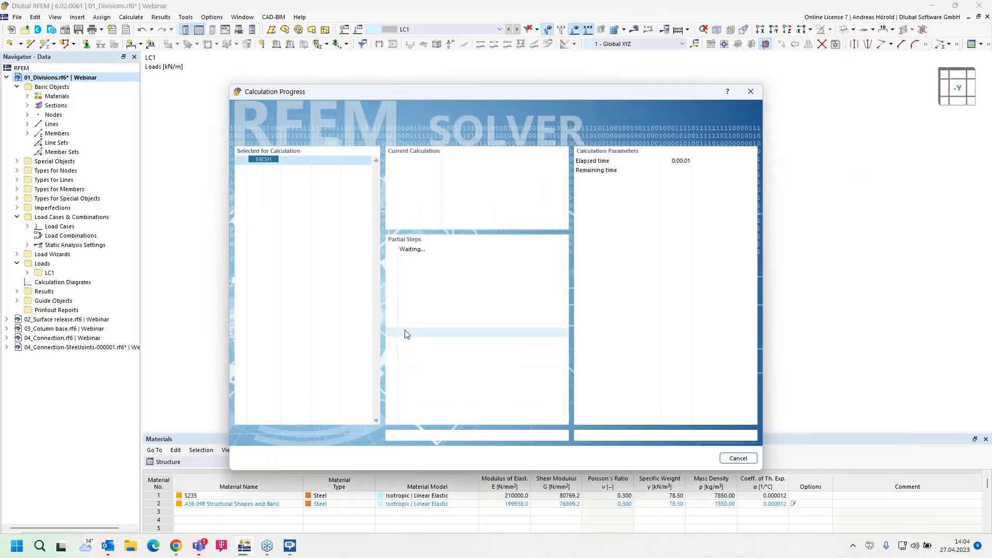
Run the calculation of LC1 and display its results with the refined member diagrams.
{"action": "left_click", "coordinate": [635, 30]}
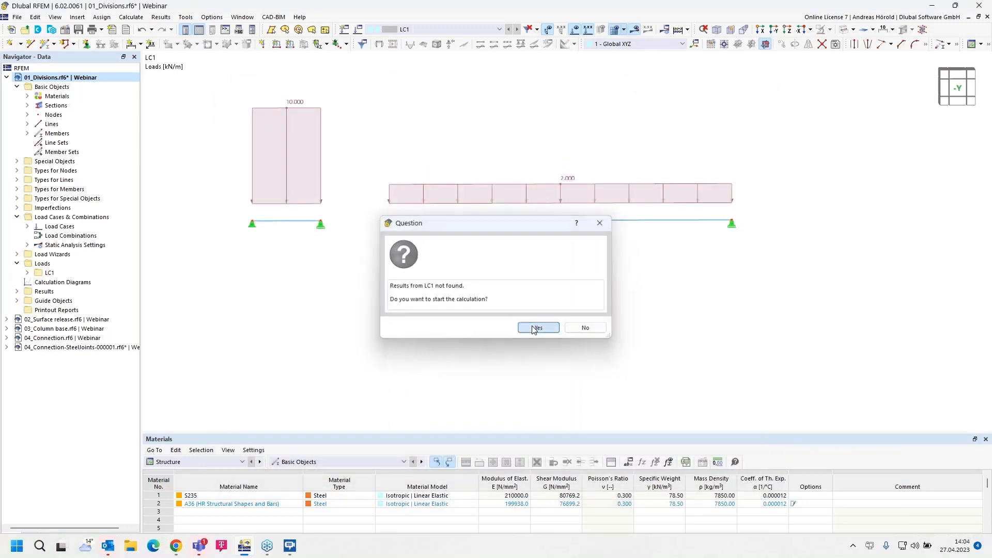
{"action": "left_click", "coordinate": [535, 329]}
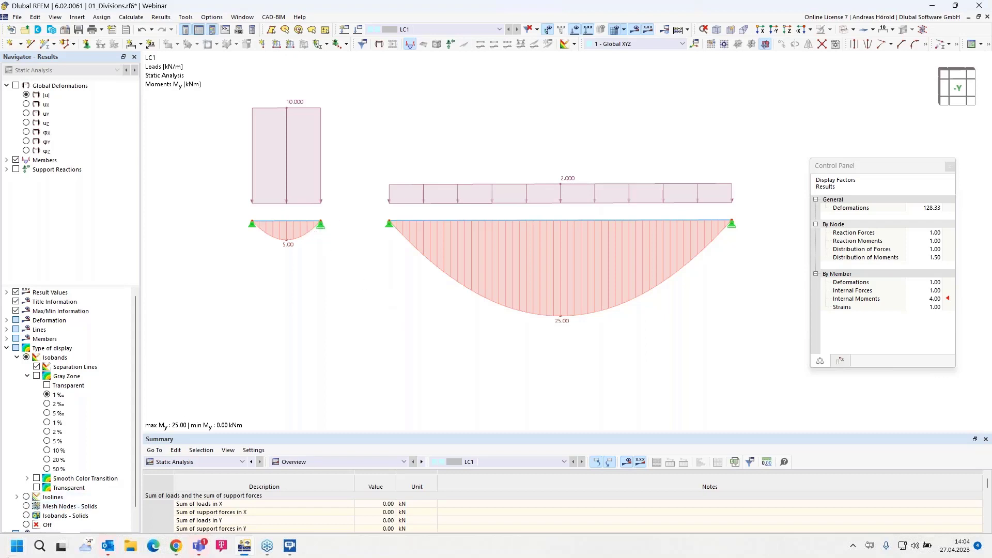
{"action": "scroll", "coordinate": [51, 476], "scroll_direction": "down", "scroll_amount": 1}
{"action": "scroll", "coordinate": [378, 527], "scroll_direction": "down", "scroll_amount": 2}
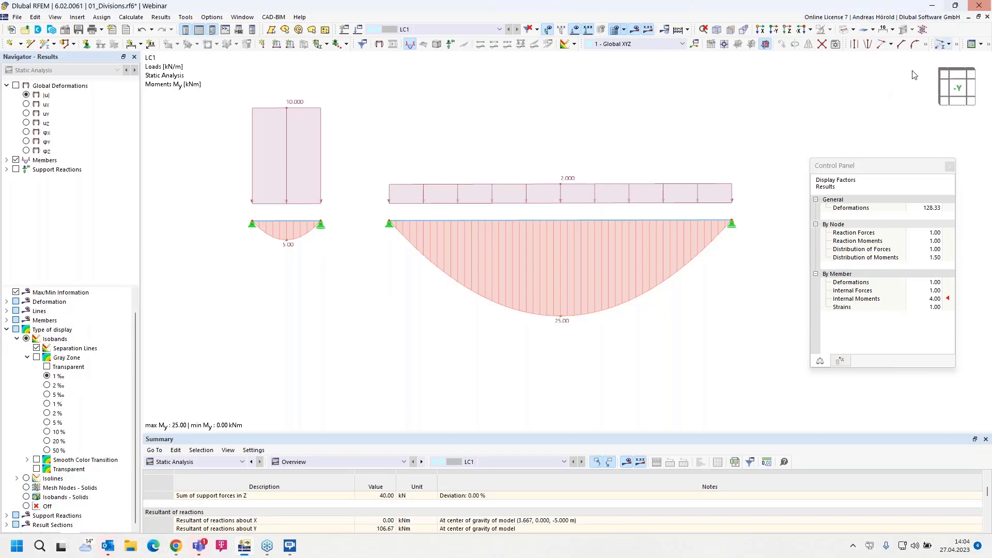
Open the Windows taskbar settings.
{"action": "right_click", "coordinate": [327, 549]}
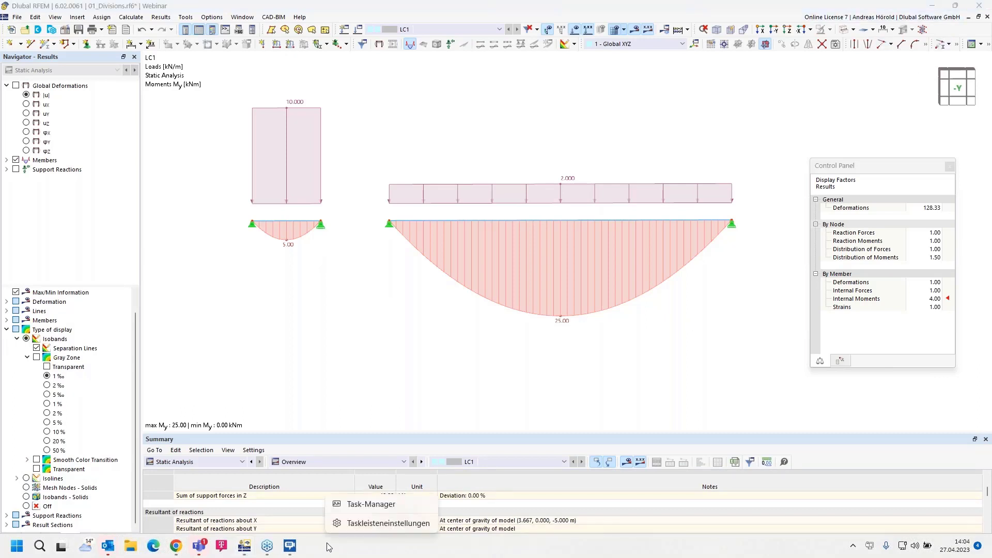
{"action": "left_click", "coordinate": [336, 525]}
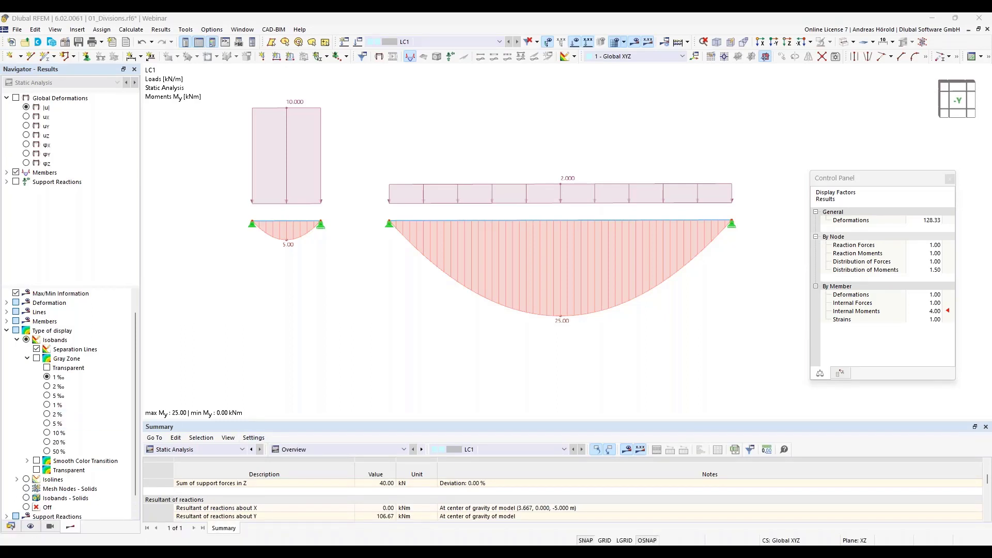
Activate the 02_Surface release.rf6 model and expand its Special Objects in the model data.
{"action": "left_click", "coordinate": [10, 526]}
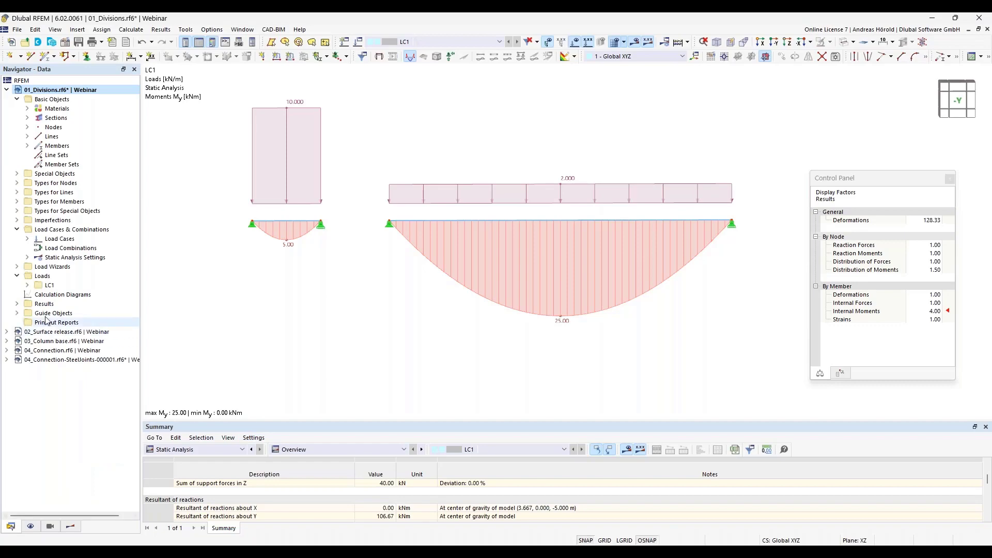
{"action": "left_click", "coordinate": [71, 334]}
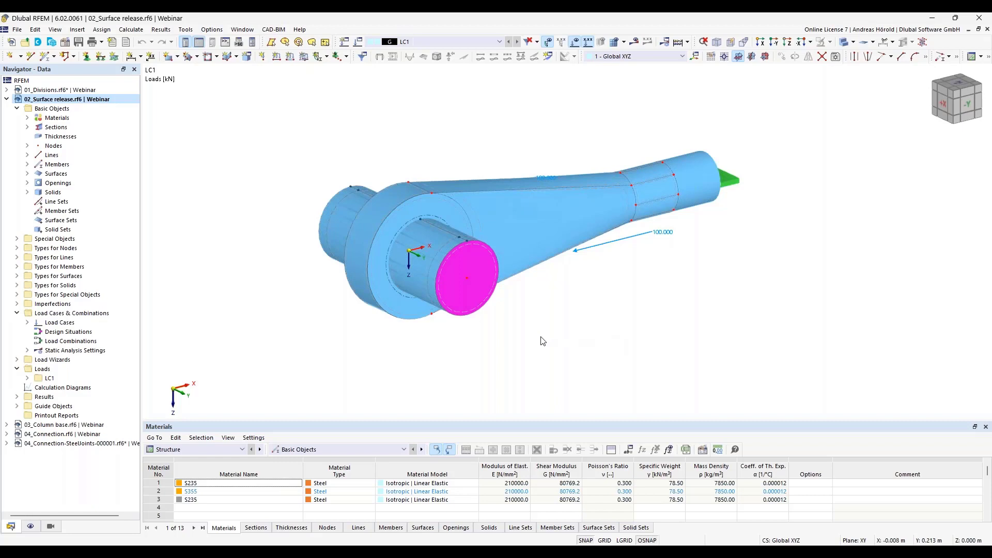
{"action": "left_click", "coordinate": [16, 239]}
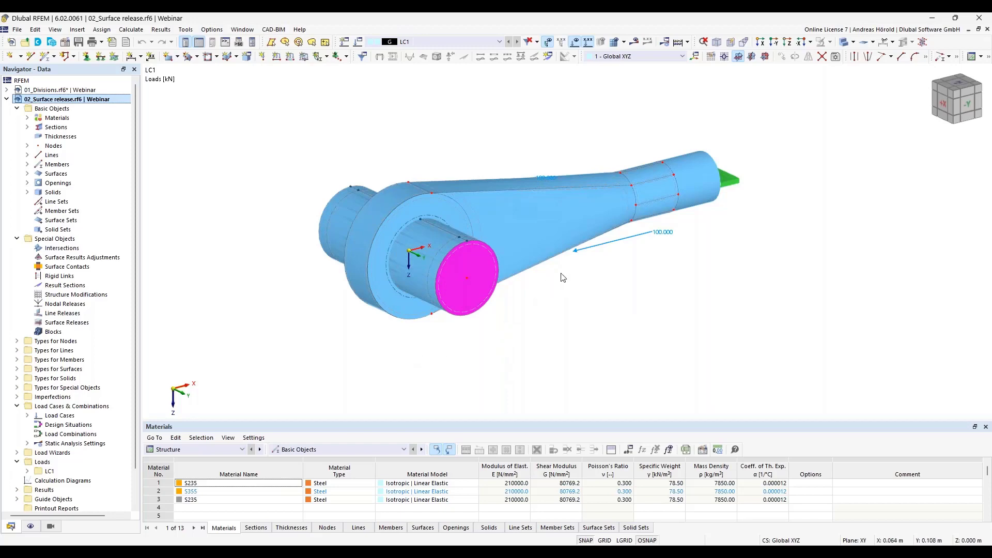
Examine how the pin sits in the eye of the rod, from the front and from an oblique angle.
{"action": "scroll", "coordinate": [563, 278], "scroll_direction": "up", "scroll_amount": 3}
{"action": "scroll", "coordinate": [563, 277], "scroll_direction": "down", "scroll_amount": 1}
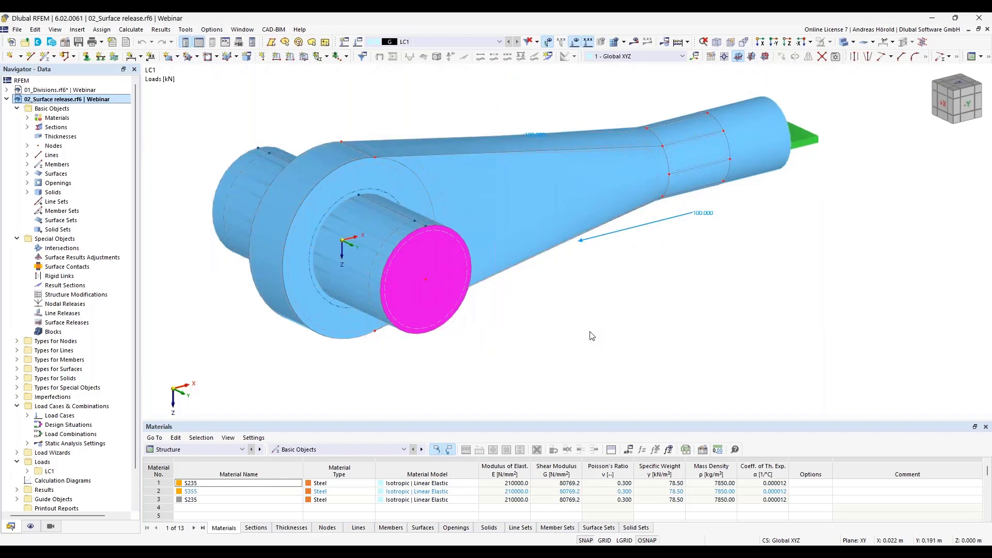
{"action": "middle_click_drag", "start_coordinate": [592, 337], "coordinate": [521, 312], "text": "ctrl"}
{"action": "middle_click_drag", "start_coordinate": [526, 297], "coordinate": [512, 291], "text": "ctrl"}
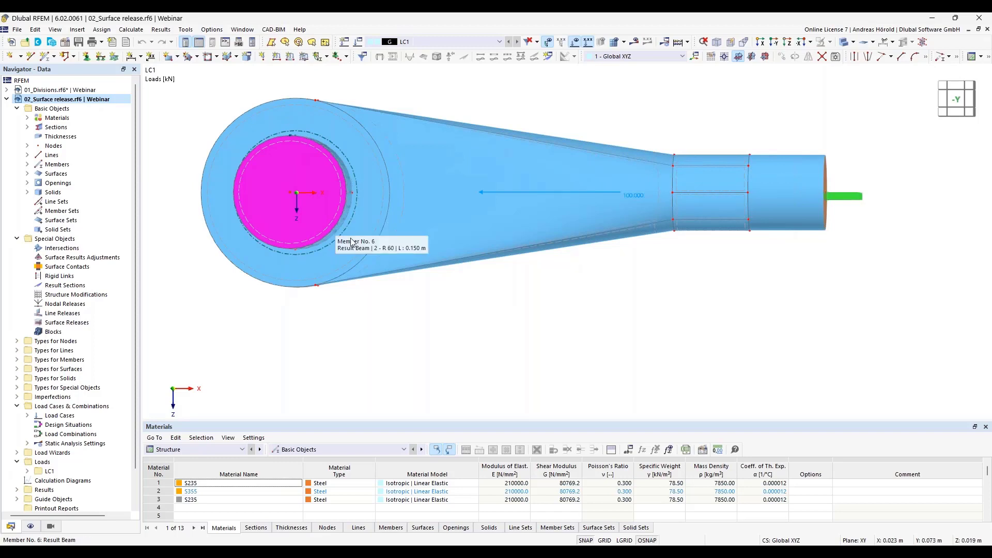
{"action": "scroll", "coordinate": [386, 243], "scroll_direction": "up", "scroll_amount": 3}
{"action": "middle_click_drag", "start_coordinate": [398, 255], "coordinate": [530, 354]}
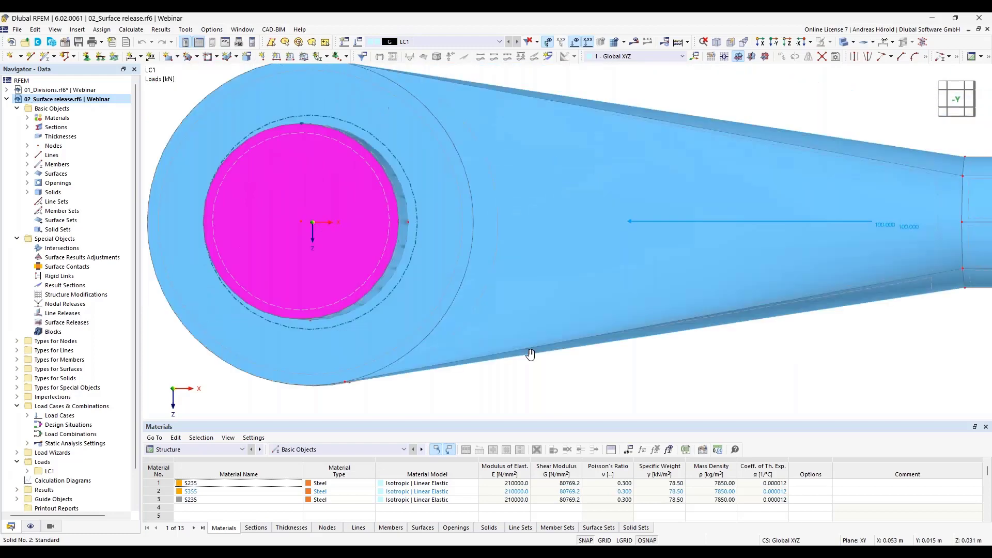
{"action": "scroll", "coordinate": [543, 362], "scroll_direction": "down", "scroll_amount": 2}
{"action": "scroll", "coordinate": [412, 312], "scroll_direction": "up", "scroll_amount": 3}
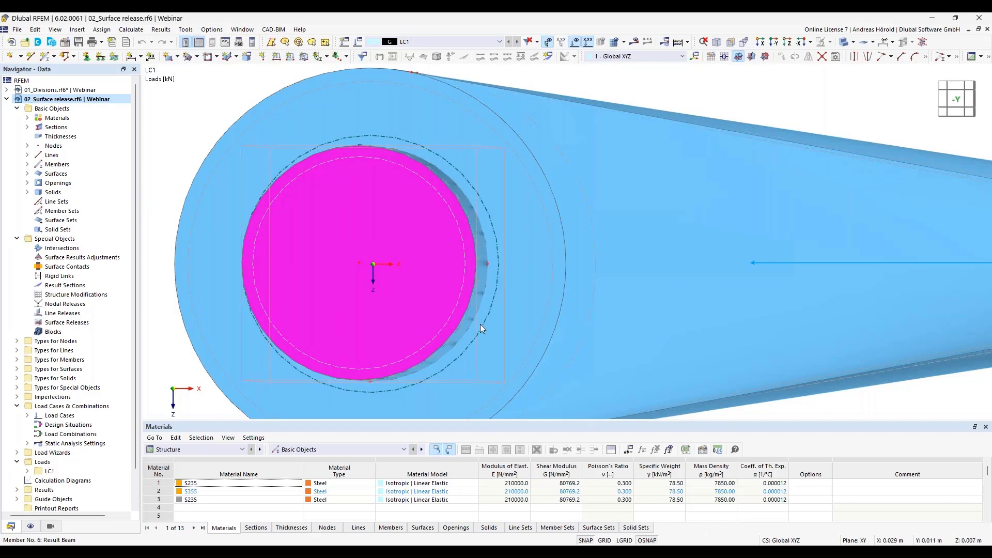
{"action": "scroll", "coordinate": [445, 296], "scroll_direction": "down", "scroll_amount": 3}
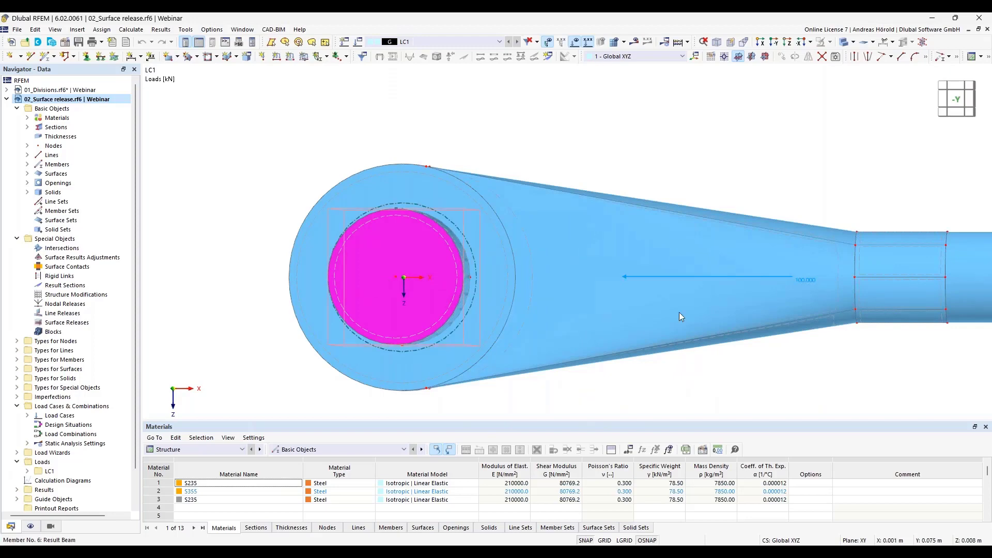
{"action": "mouse_move", "coordinate": [755, 368]}
{"action": "middle_mouse_down", "text": "ctrl"}
{"action": "mouse_move", "coordinate": [779, 412]}
{"action": "mouse_move", "coordinate": [740, 367]}
{"action": "mouse_move", "coordinate": [765, 380]}
{"action": "mouse_move", "coordinate": [758, 373]}
{"action": "middle_mouse_up", "text": "ctrl"}
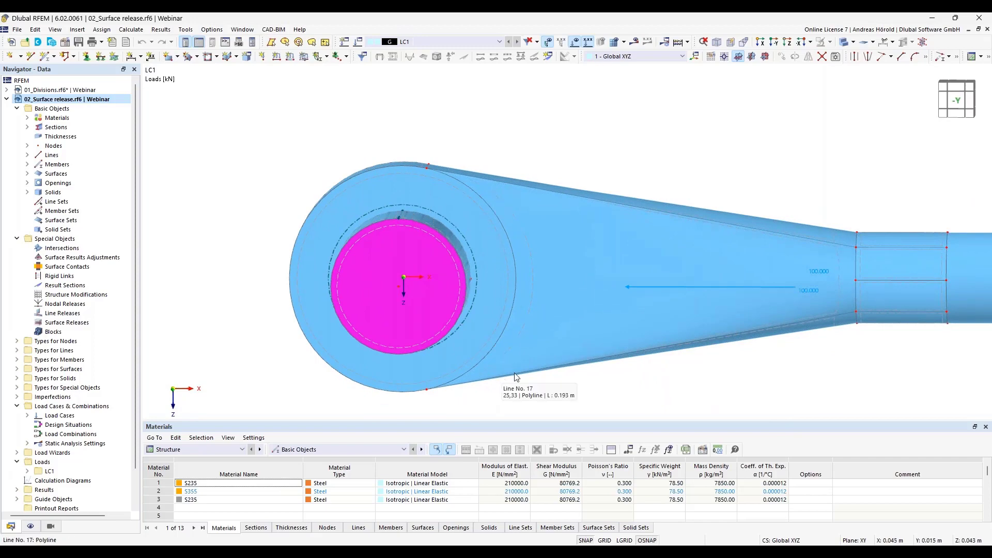
{"action": "scroll", "coordinate": [553, 377], "scroll_direction": "down", "scroll_amount": 1}
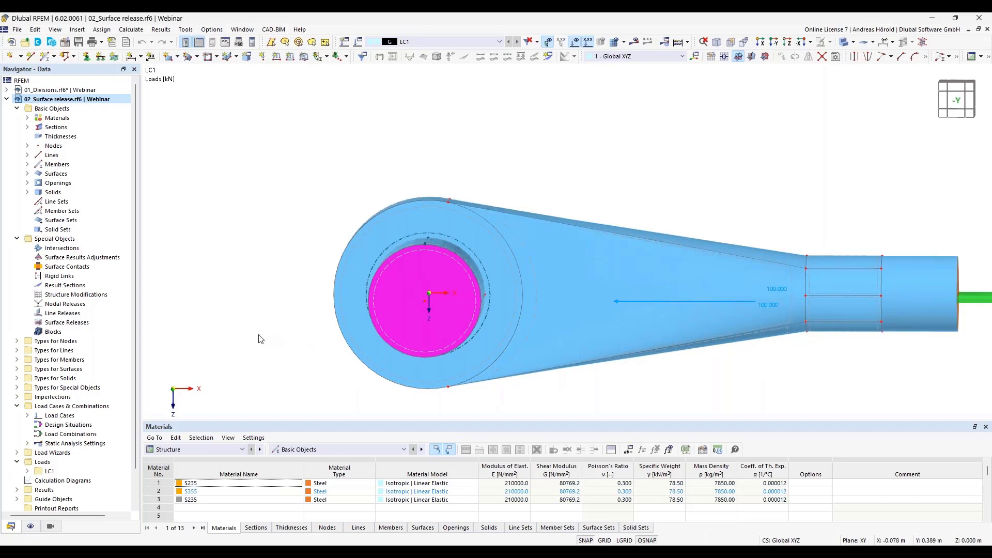
{"action": "middle_click_drag", "start_coordinate": [236, 270], "coordinate": [687, 298], "text": "ctrl"}
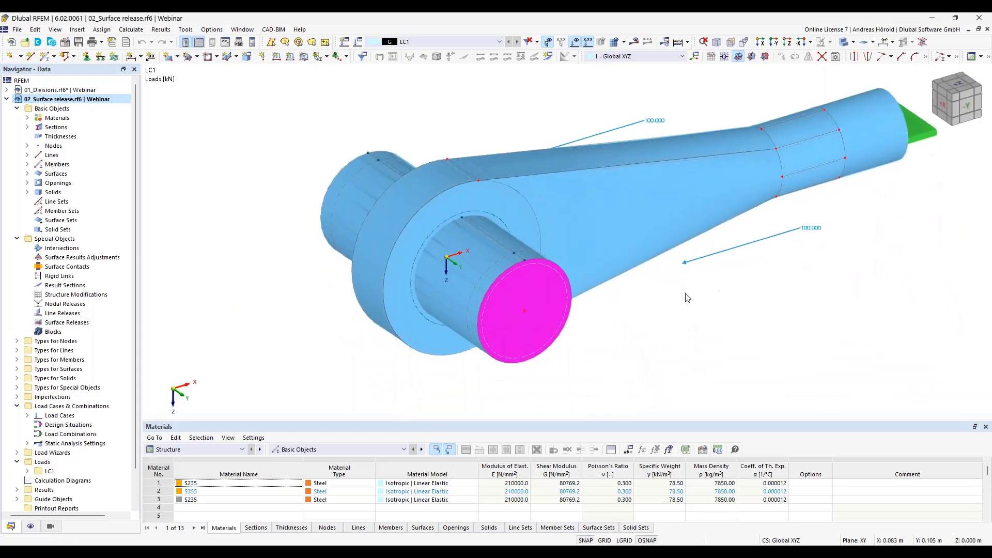
{"action": "scroll", "coordinate": [687, 298], "scroll_direction": "up", "scroll_amount": 1}
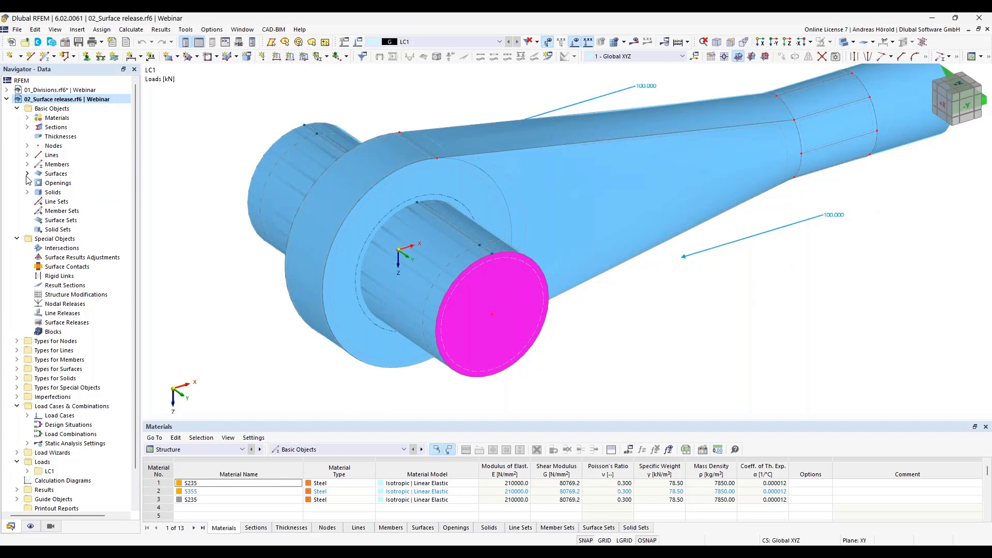
List the model's solids and highlight solids 1, 2, 3, 4, 6 and 8 one after another to identify them.
{"action": "left_click", "coordinate": [27, 192]}
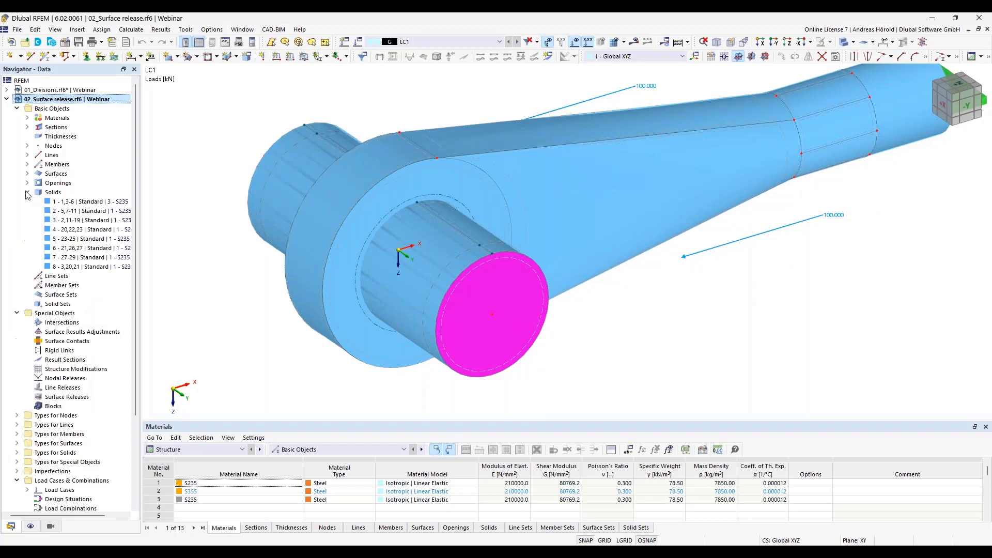
{"action": "left_click", "coordinate": [80, 202]}
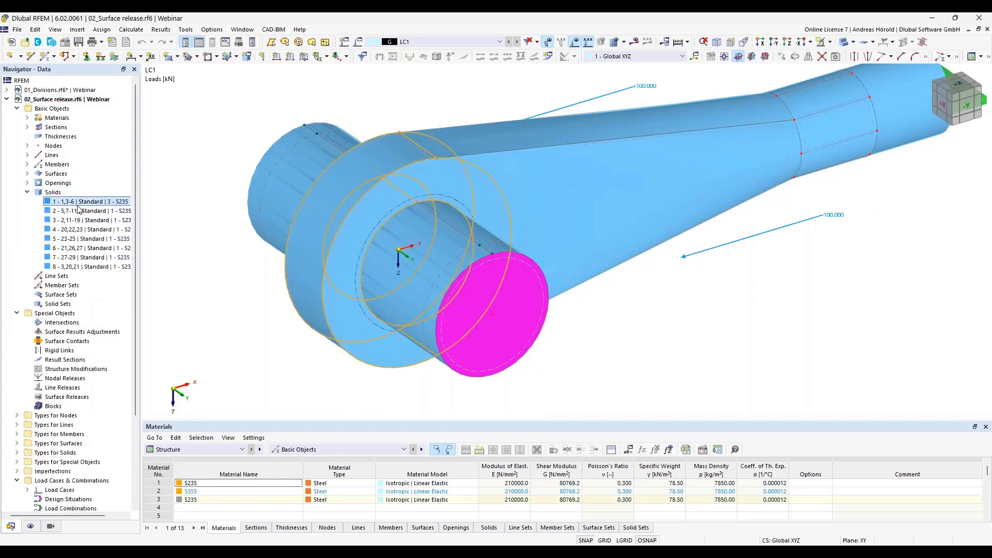
{"action": "left_click", "coordinate": [80, 211]}
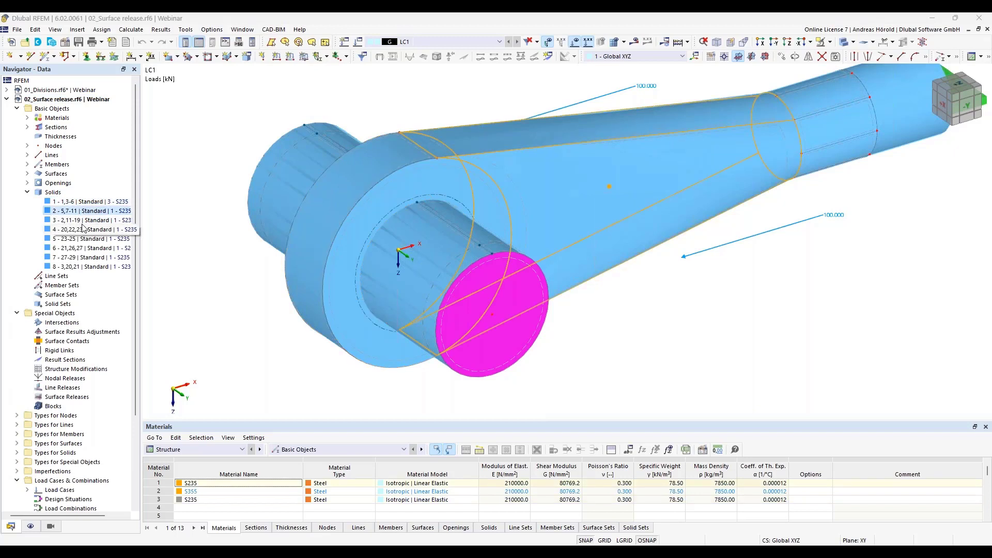
{"action": "left_click", "coordinate": [85, 221]}
{"action": "left_click", "coordinate": [86, 230]}
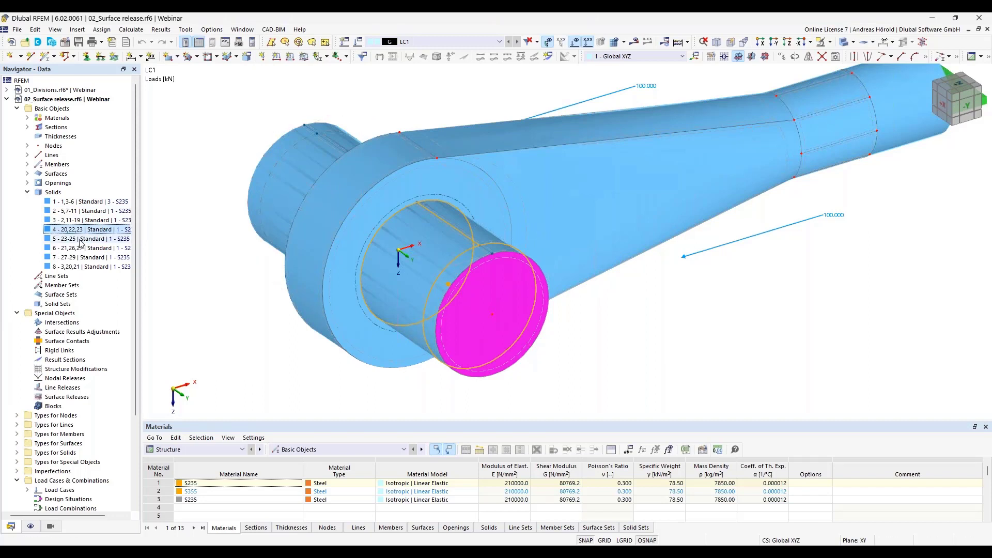
{"action": "left_click", "coordinate": [81, 249]}
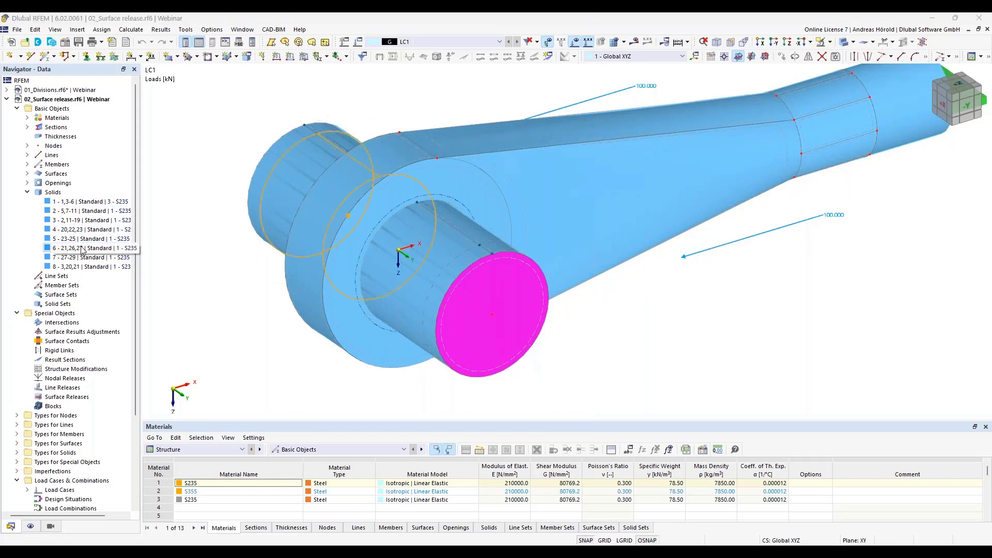
{"action": "left_click", "coordinate": [85, 267]}
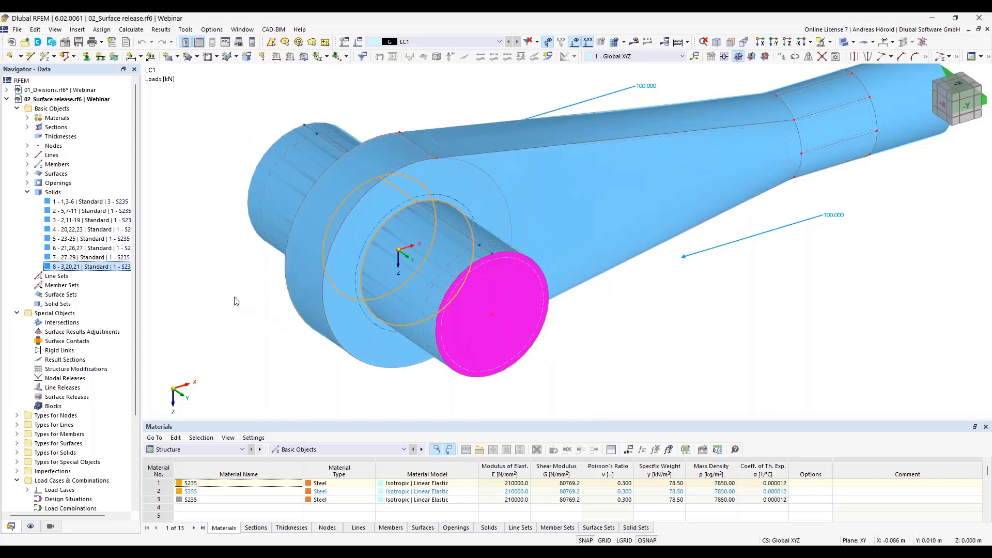
Start a new surface release and assign it to surface 3, the pin-to-eye contact surface, using the transparent model display.
{"action": "right_click", "coordinate": [56, 398]}
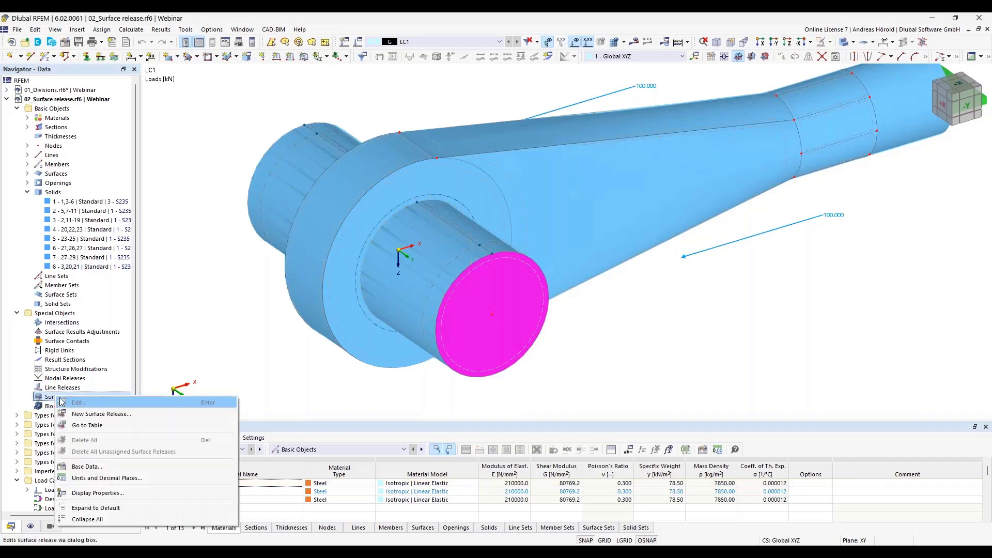
{"action": "left_click", "coordinate": [129, 410]}
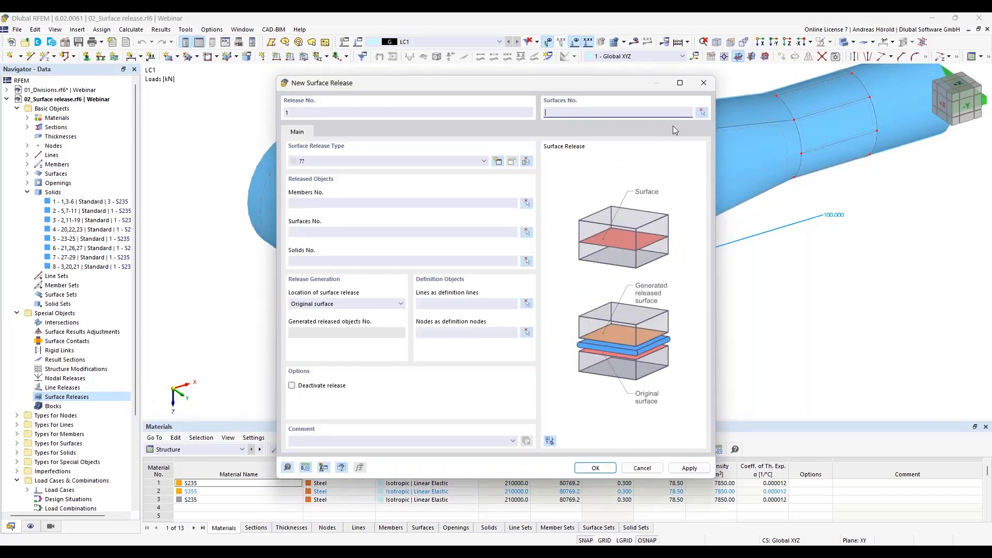
{"action": "left_click", "coordinate": [703, 112]}
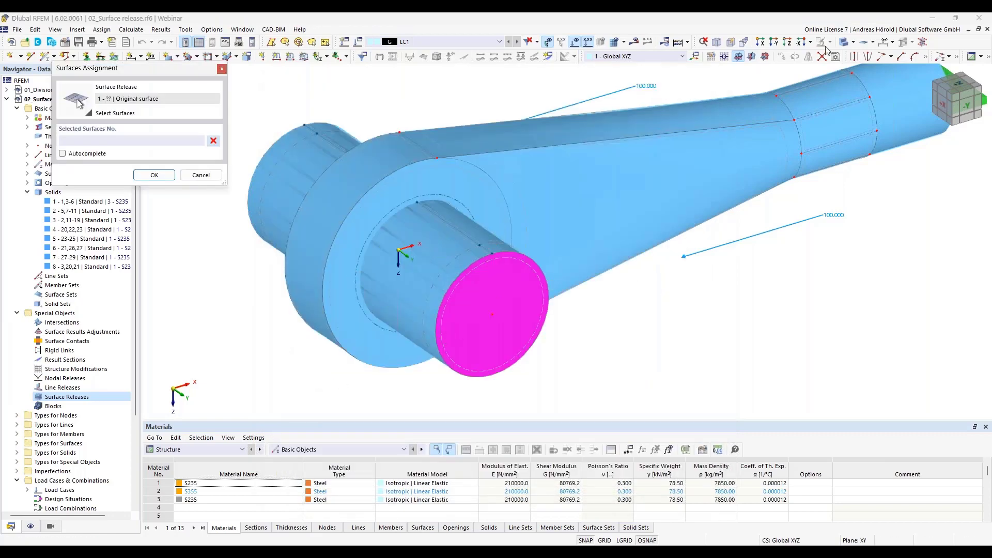
{"action": "left_click", "coordinate": [852, 42]}
{"action": "left_click", "coordinate": [874, 78]}
{"action": "scroll", "coordinate": [412, 189], "scroll_direction": "up", "scroll_amount": 3}
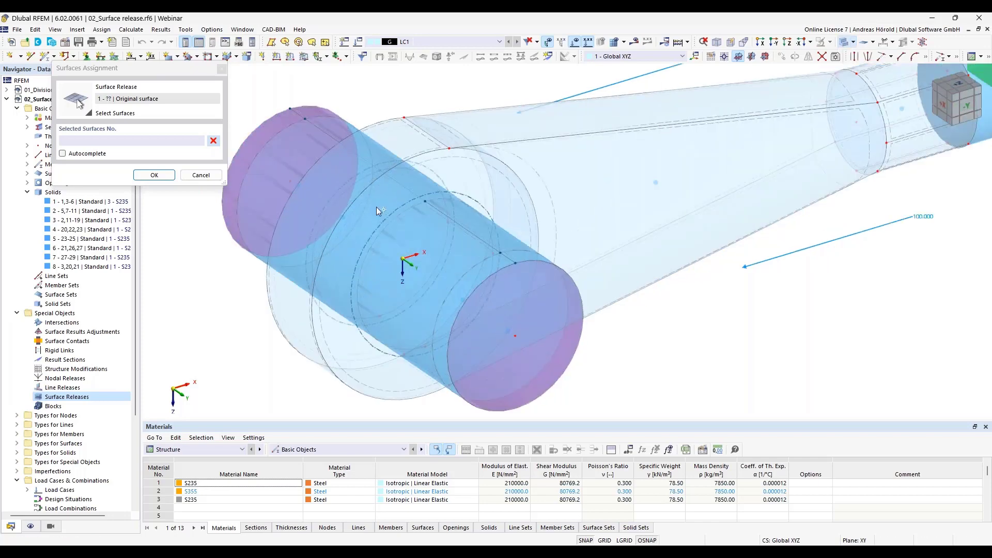
{"action": "left_click", "coordinate": [411, 189]}
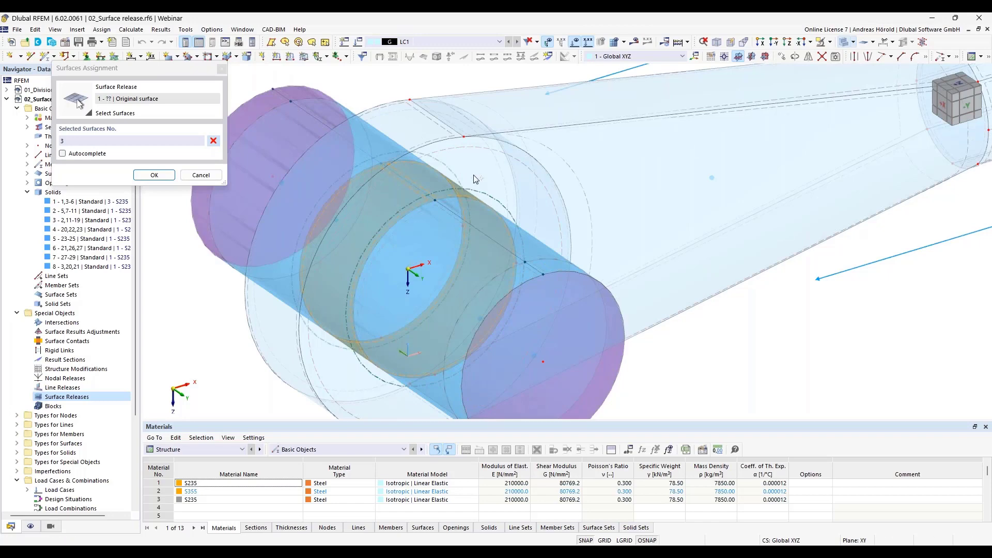
{"action": "left_click", "coordinate": [152, 176]}
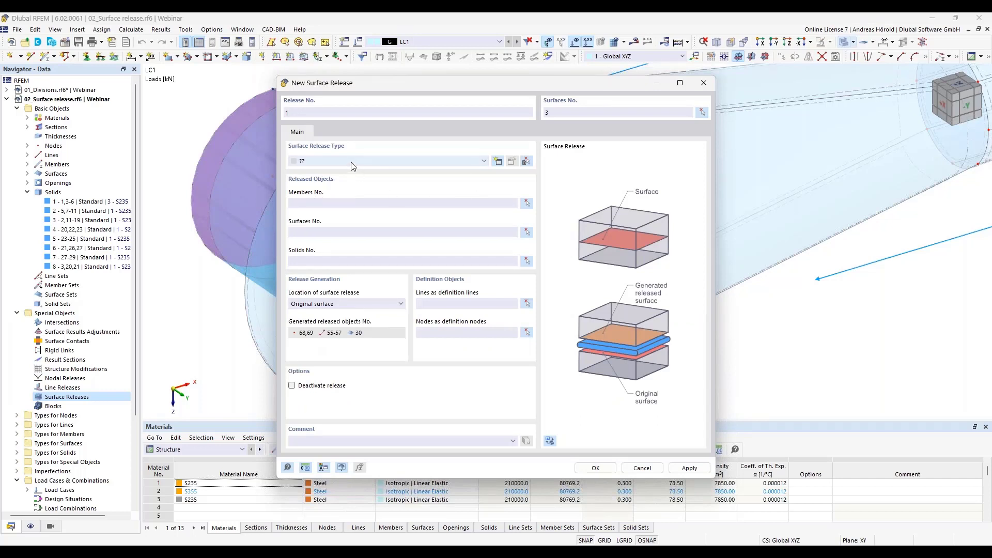
Create a surface release type with spring constants of 1.00 kN/m³ for ux and uy, and uz fixed if negative pz.
{"action": "left_click", "coordinate": [499, 162]}
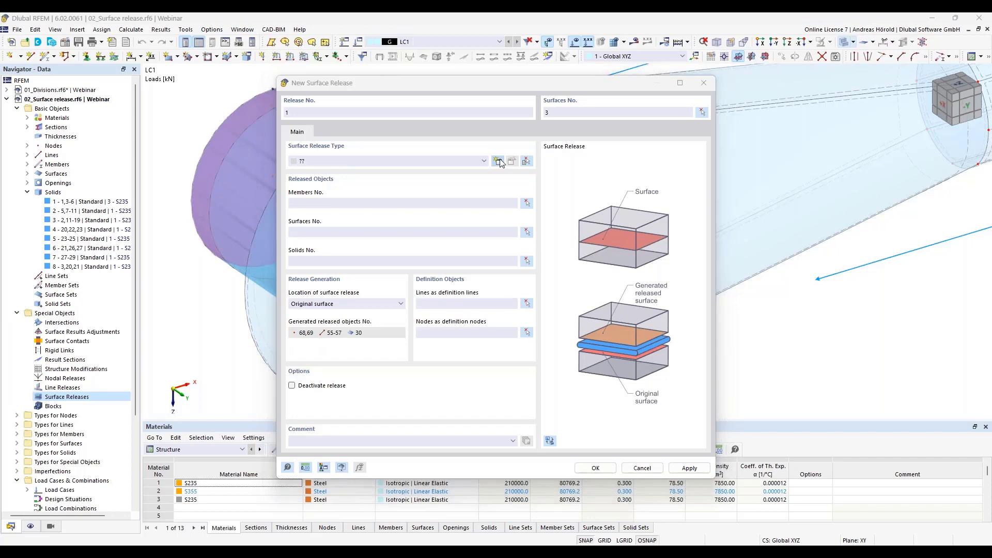
{"action": "left_click", "coordinate": [409, 187]}
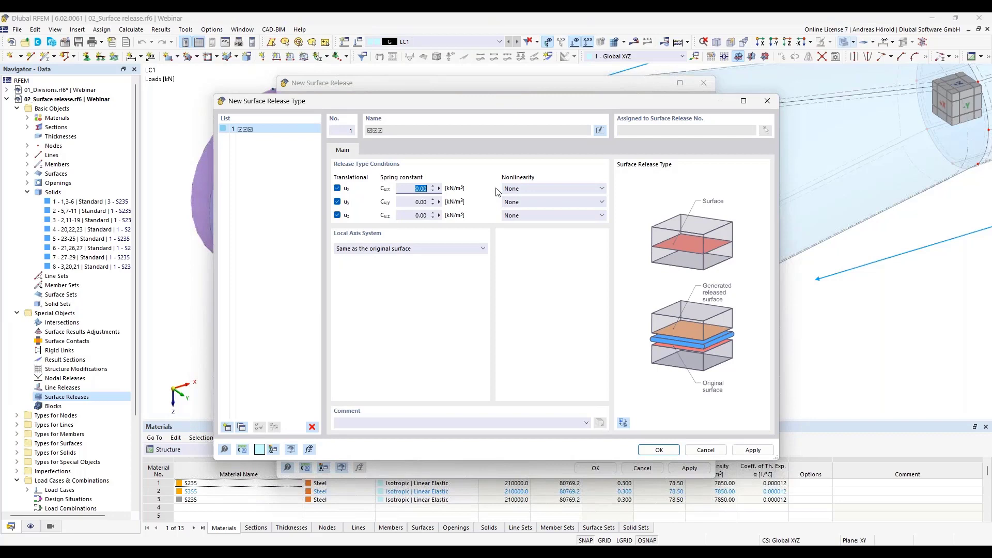
{"action": "type", "text": "1"}
{"action": "left_click", "coordinate": [412, 199]}
{"action": "type", "text": "1"}
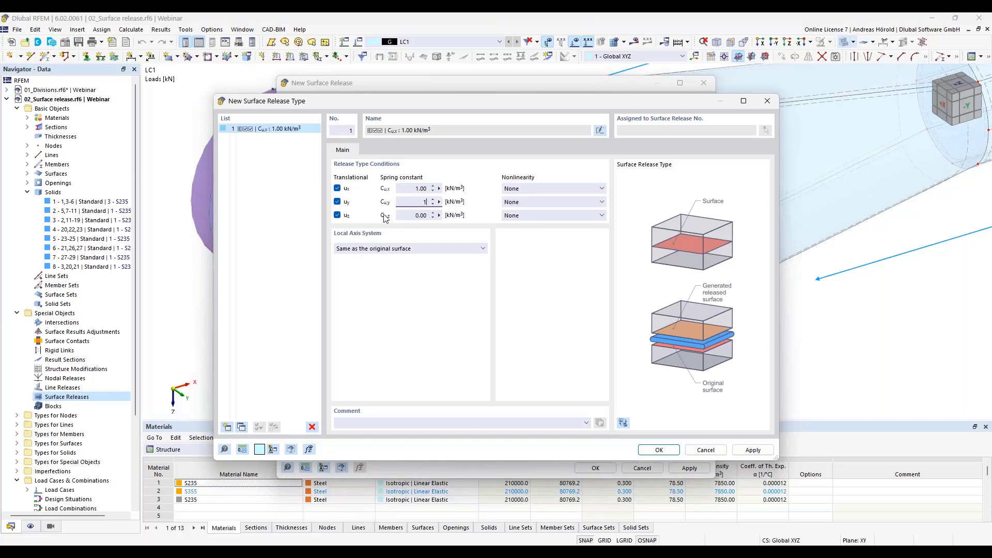
{"action": "left_click", "coordinate": [408, 189]}
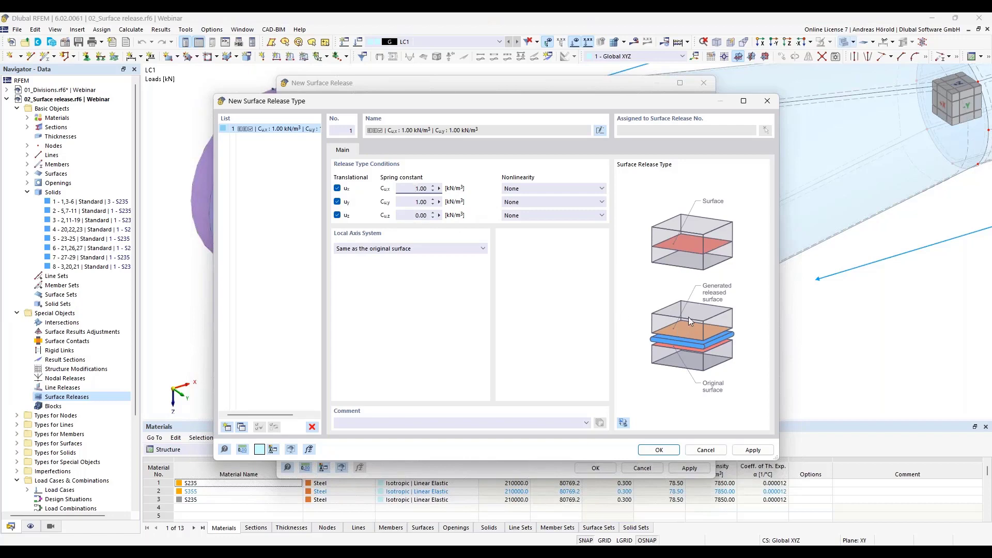
{"action": "left_click", "coordinate": [529, 216]}
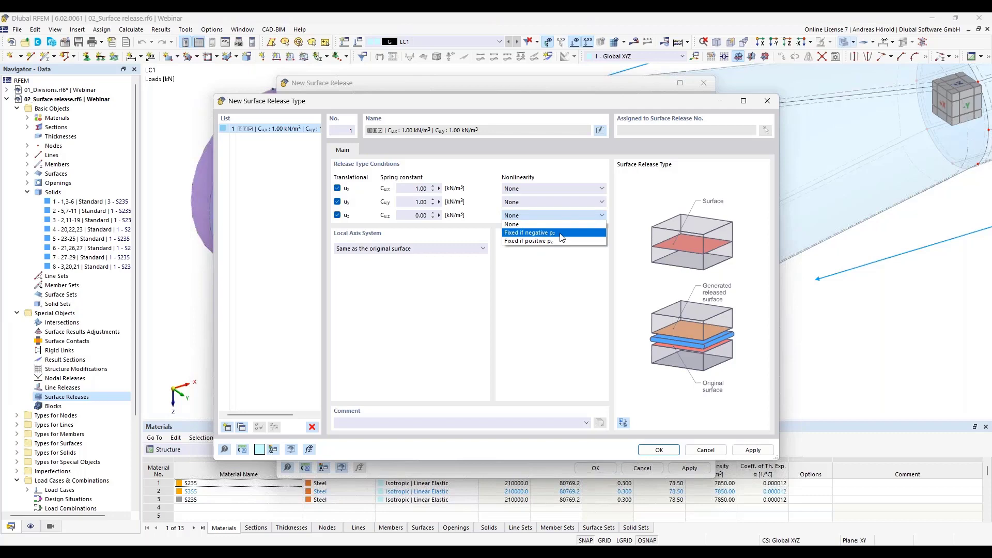
{"action": "left_click", "coordinate": [562, 234]}
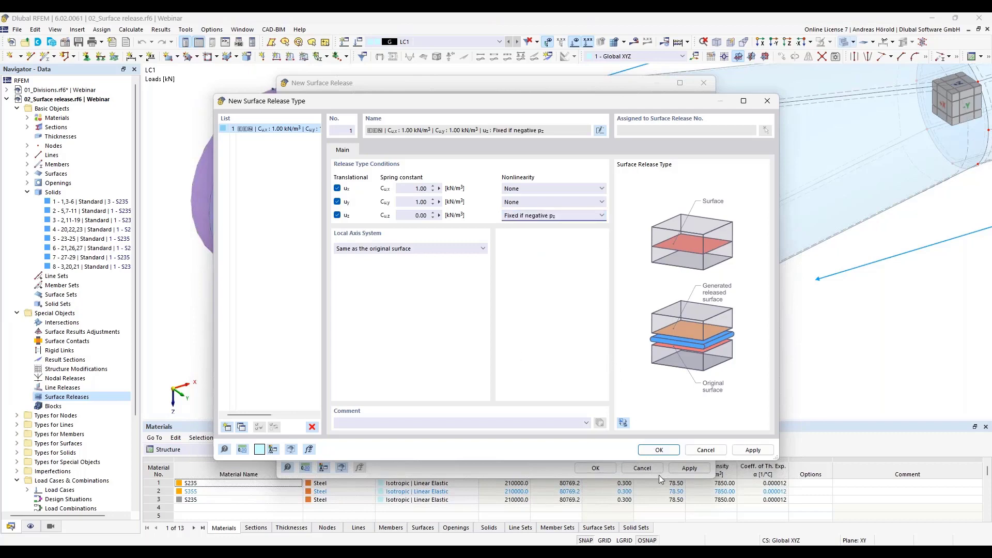
{"action": "left_click", "coordinate": [656, 450]}
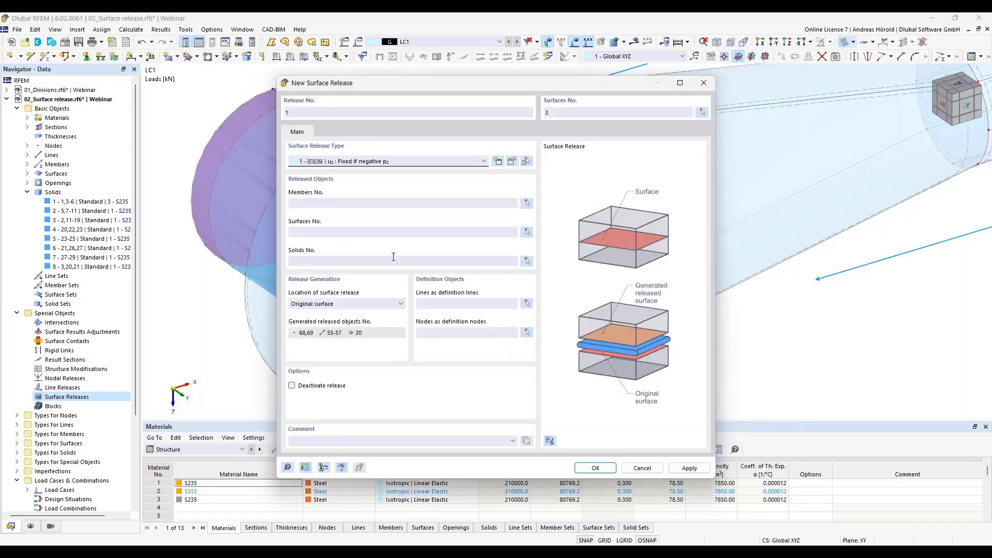
Pick solids 1, 4 and 6 in the model as released solids of the surface release.
{"action": "left_click", "coordinate": [352, 262]}
{"action": "left_click", "coordinate": [527, 261]}
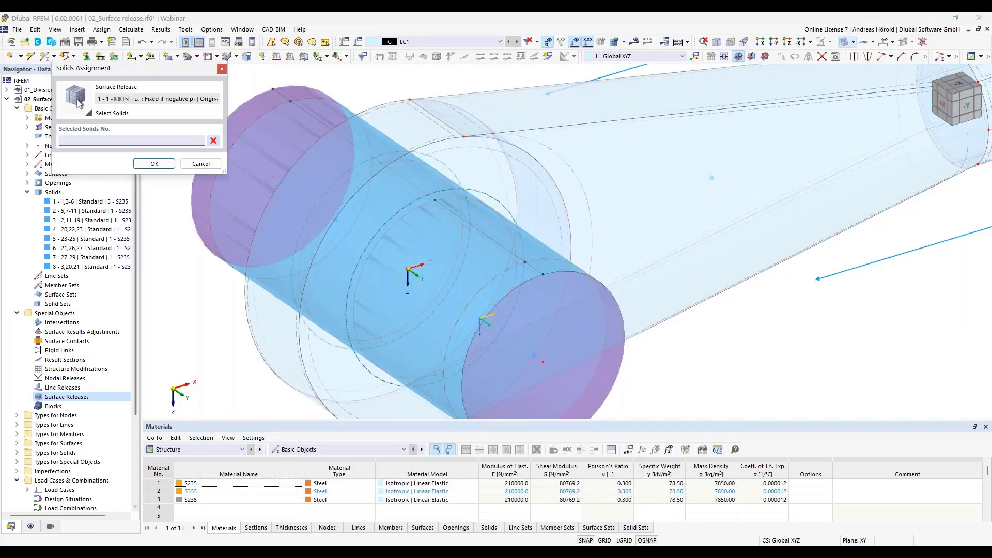
{"action": "middle_click_drag", "start_coordinate": [241, 361], "coordinate": [316, 333], "text": "ctrl"}
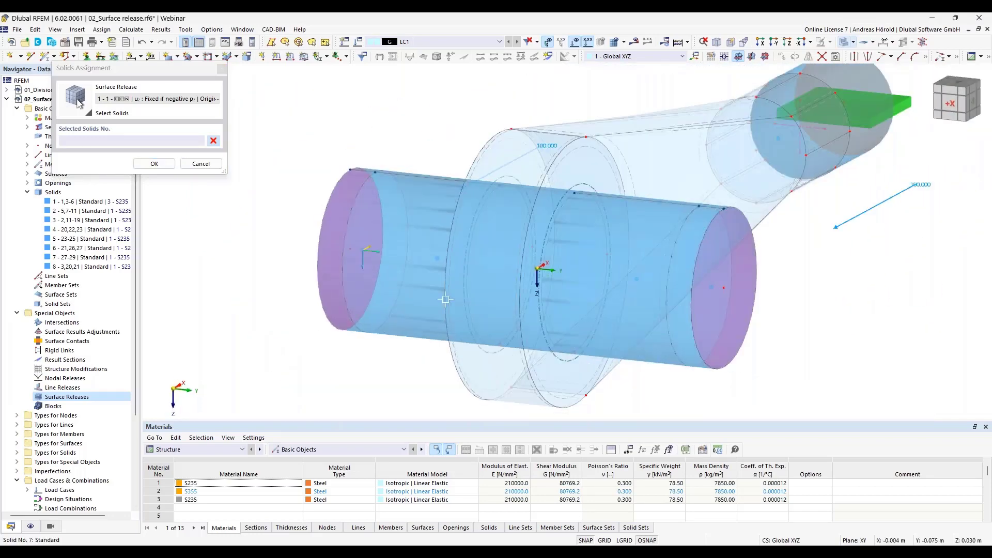
{"action": "left_click", "coordinate": [438, 257]}
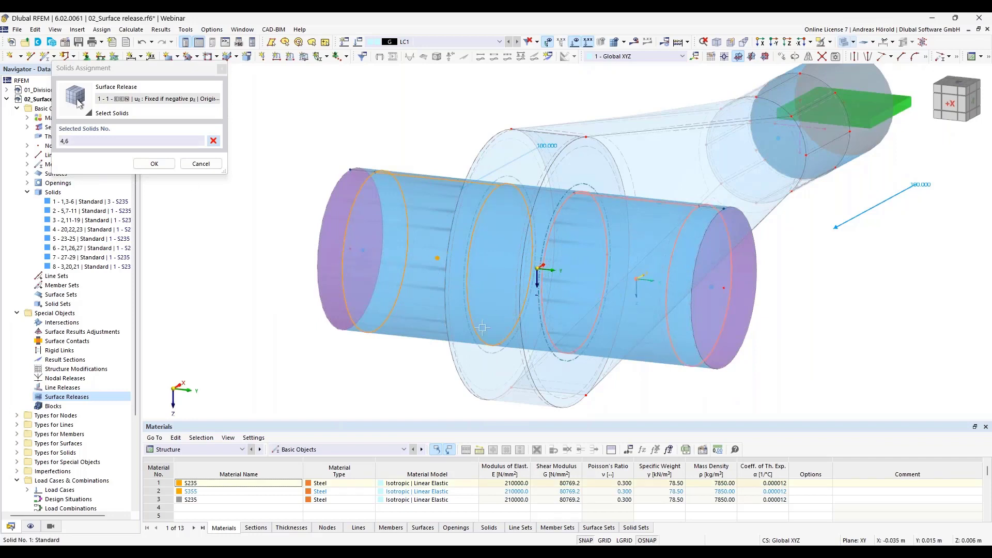
{"action": "middle_click_drag", "start_coordinate": [334, 354], "coordinate": [373, 361], "text": "ctrl"}
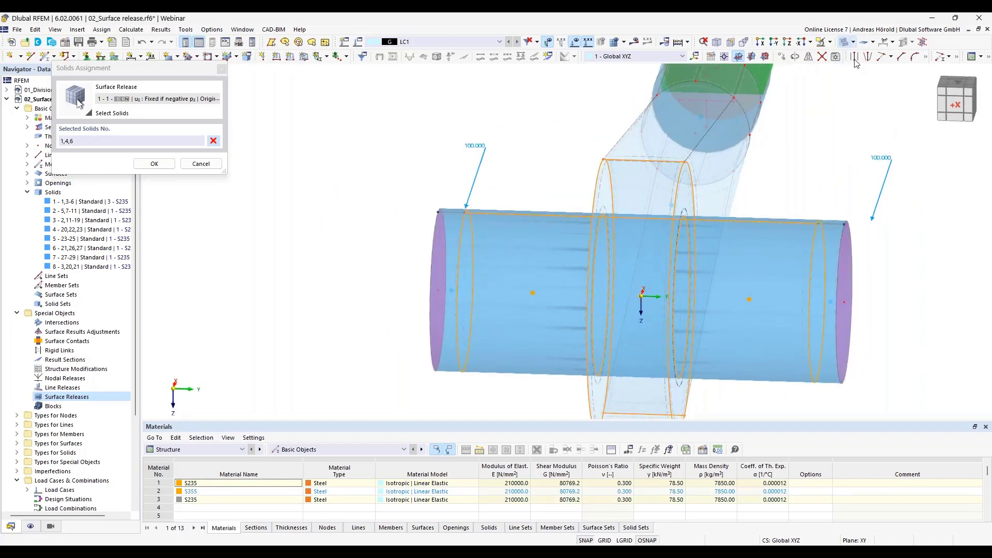
Switch the model to wireframe display and remove solid 1 from the released solids.
{"action": "left_click", "coordinate": [853, 42]}
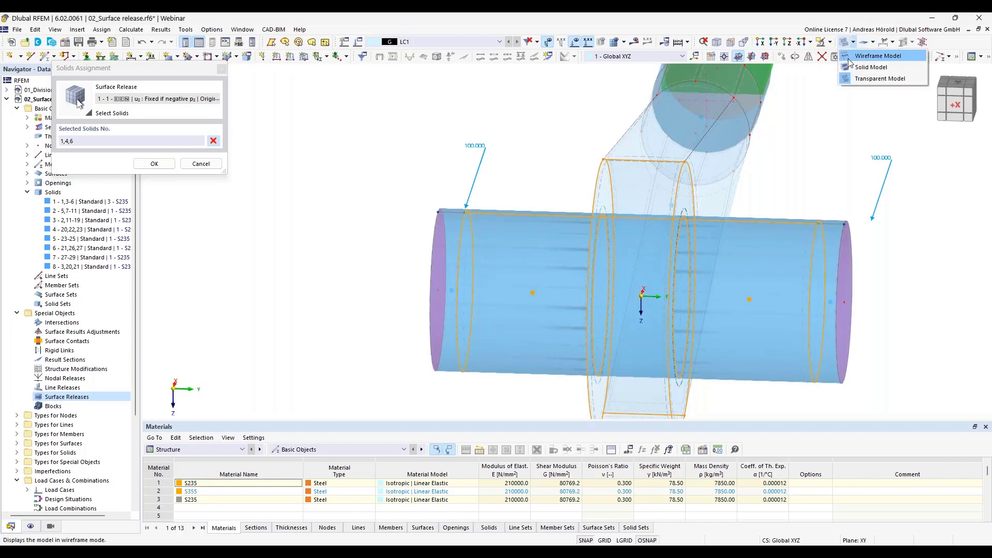
{"action": "left_click", "coordinate": [878, 56]}
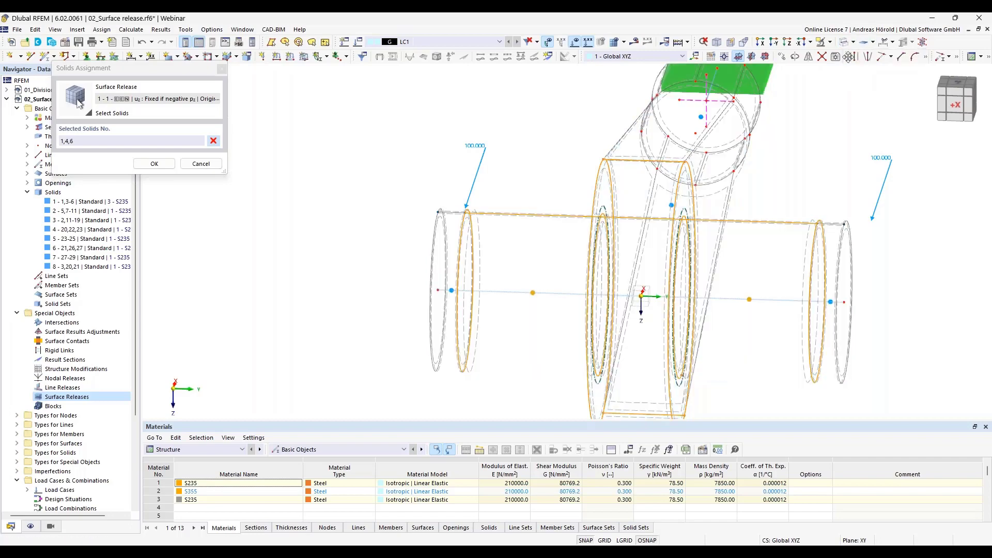
{"action": "left_click", "coordinate": [642, 294]}
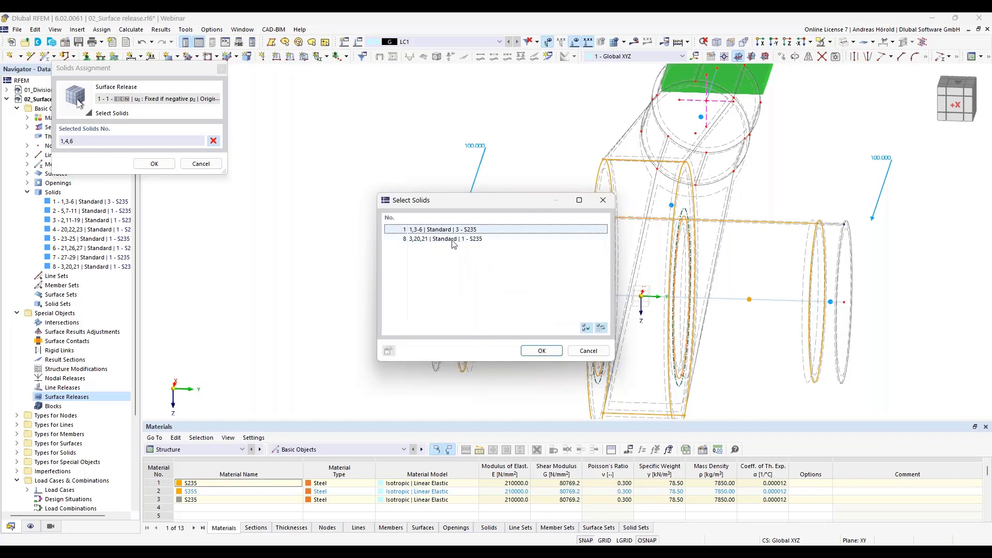
{"action": "left_click", "coordinate": [589, 351]}
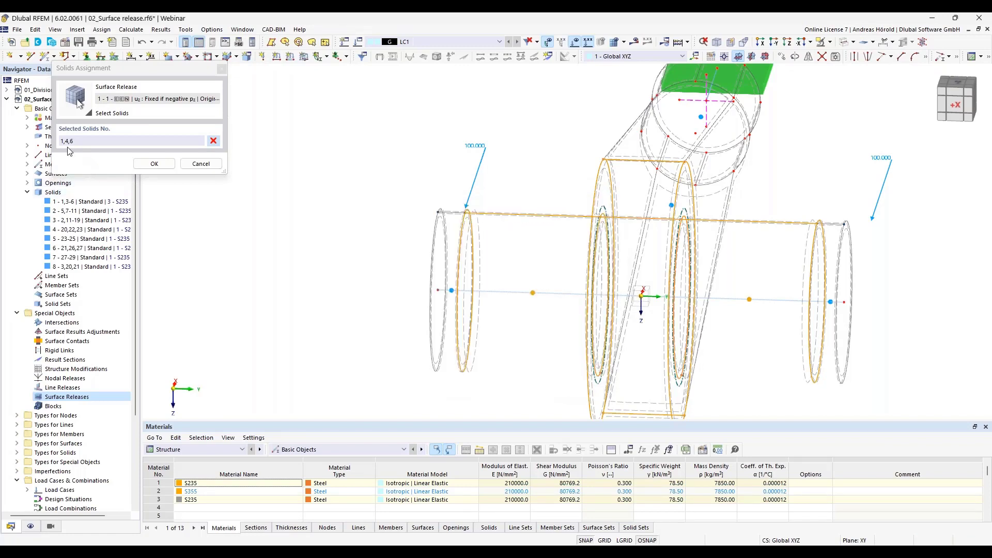
{"action": "left_click_drag", "start_coordinate": [66, 141], "coordinate": [47, 137]}
{"action": "key", "text": "Delete"}
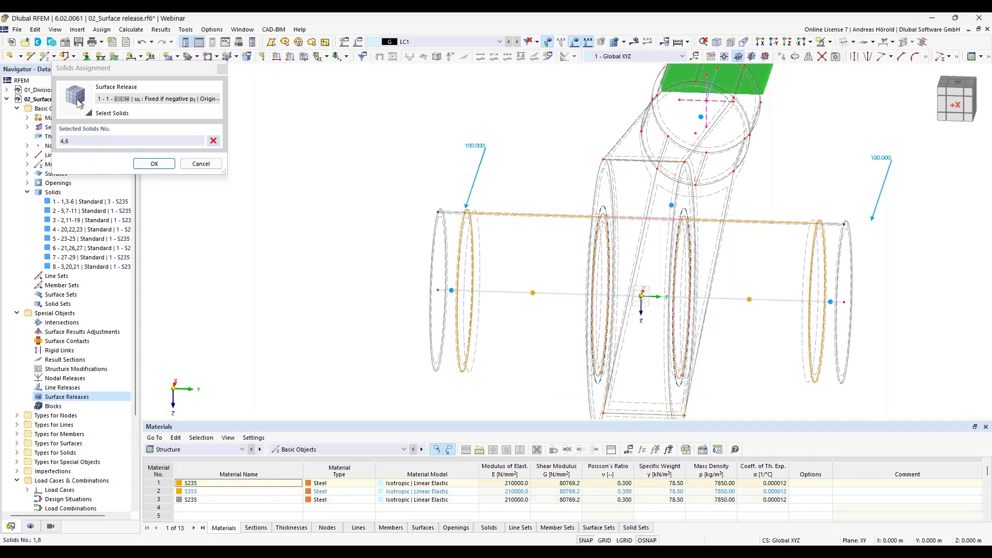
Add solid 8, the pin section inside the eye, to the released solids and accept the selection.
{"action": "left_click", "coordinate": [642, 295]}
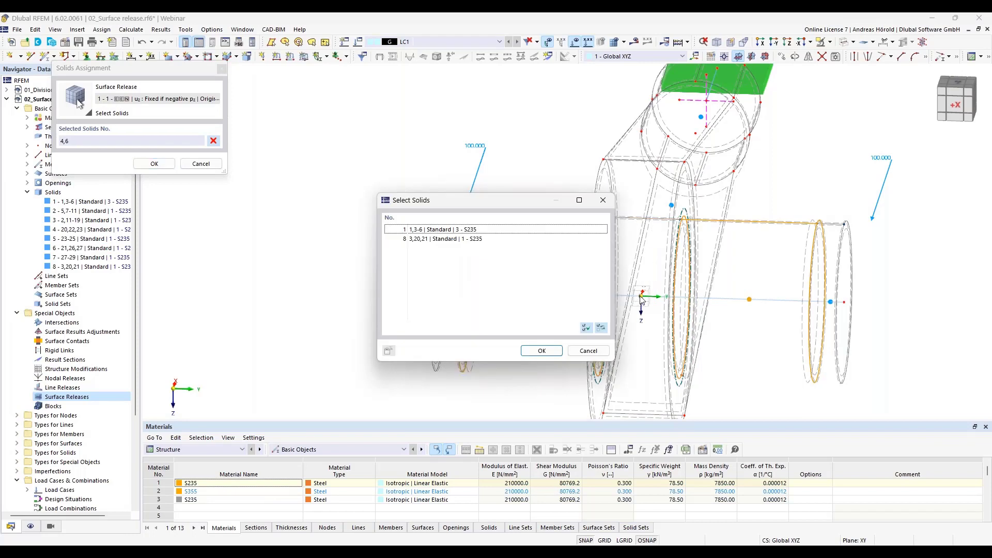
{"action": "left_click", "coordinate": [428, 241]}
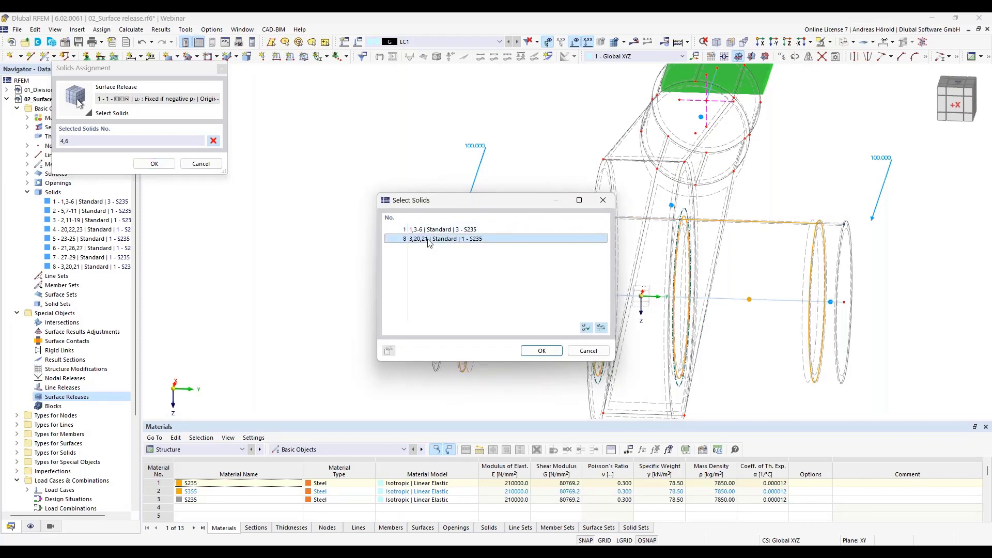
{"action": "left_click", "coordinate": [542, 351]}
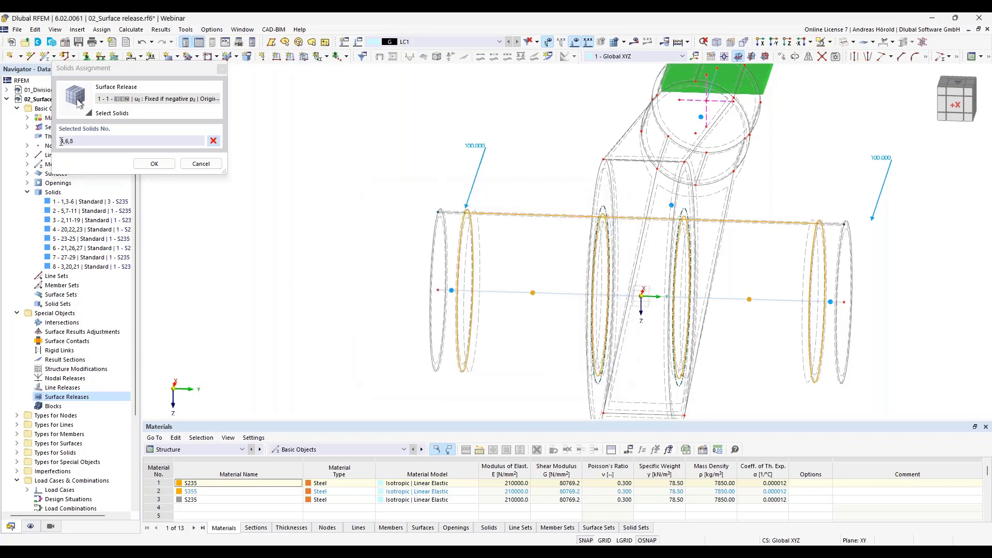
{"action": "left_click", "coordinate": [156, 164]}
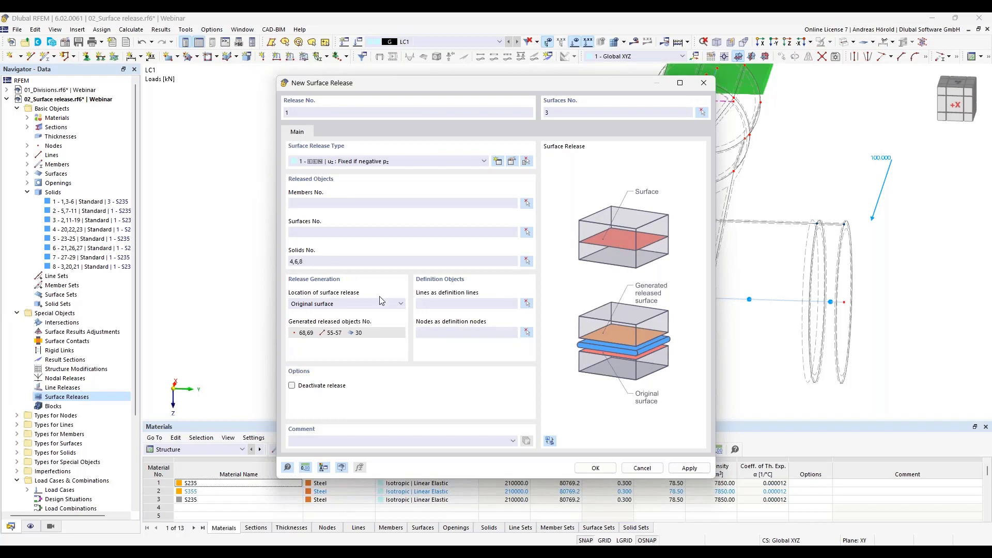
Confirm the surface release and resolve its inconsistent topology by adding surfaces 20-22 and 26.
{"action": "left_click", "coordinate": [596, 468]}
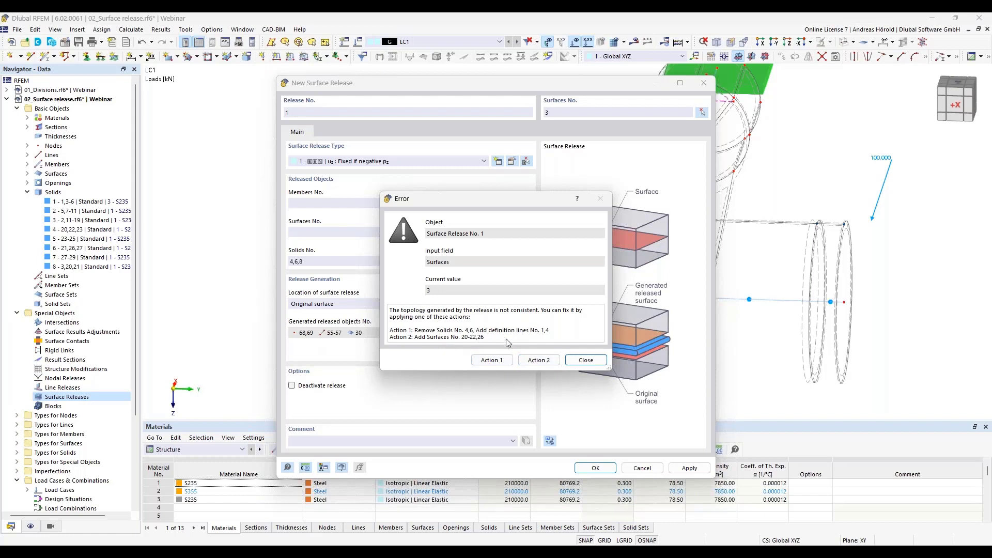
{"action": "left_click", "coordinate": [537, 360]}
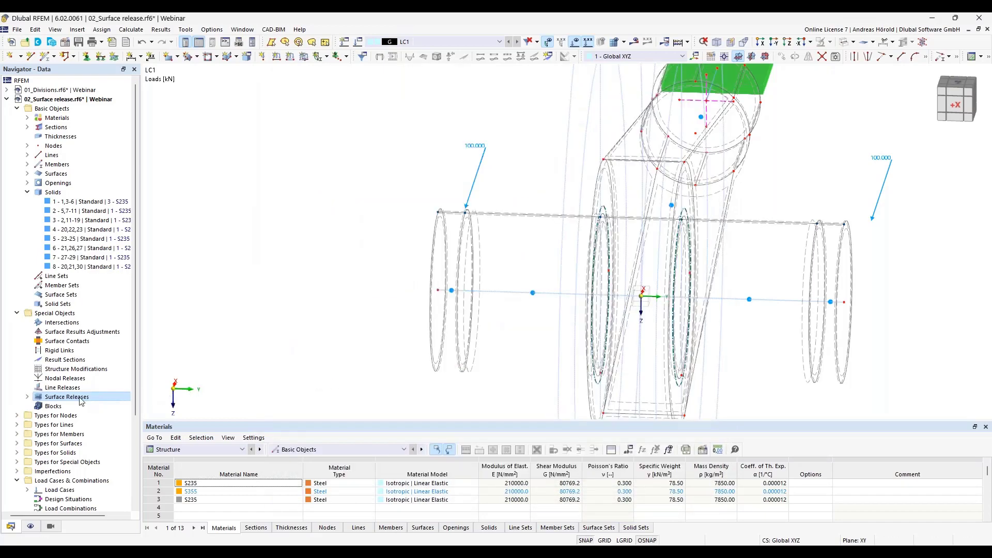
Calculate load case LC1 and display its results on the model.
{"action": "middle_click_drag", "start_coordinate": [880, 316], "coordinate": [795, 319], "text": "ctrl"}
{"action": "scroll", "coordinate": [796, 319], "scroll_direction": "down", "scroll_amount": 5}
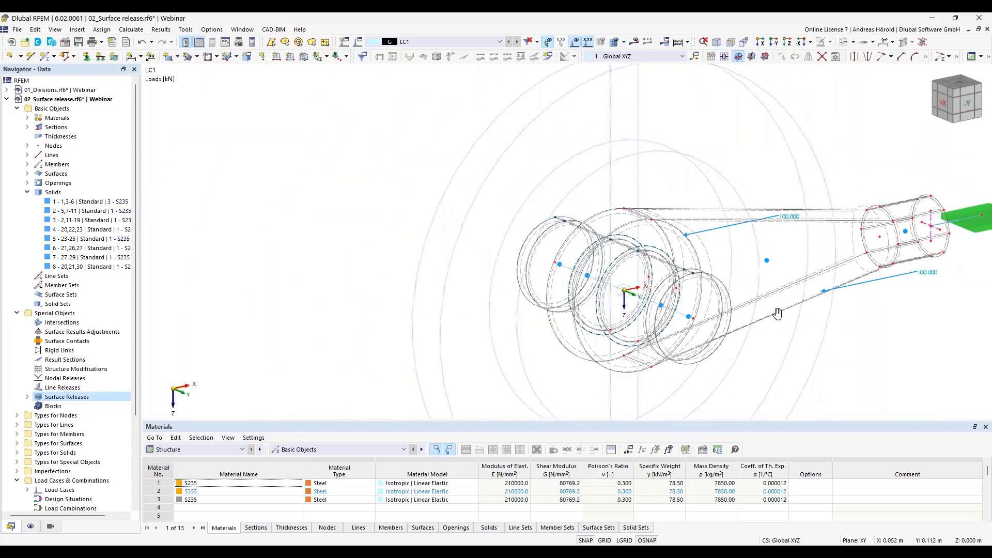
{"action": "left_click", "coordinate": [634, 41]}
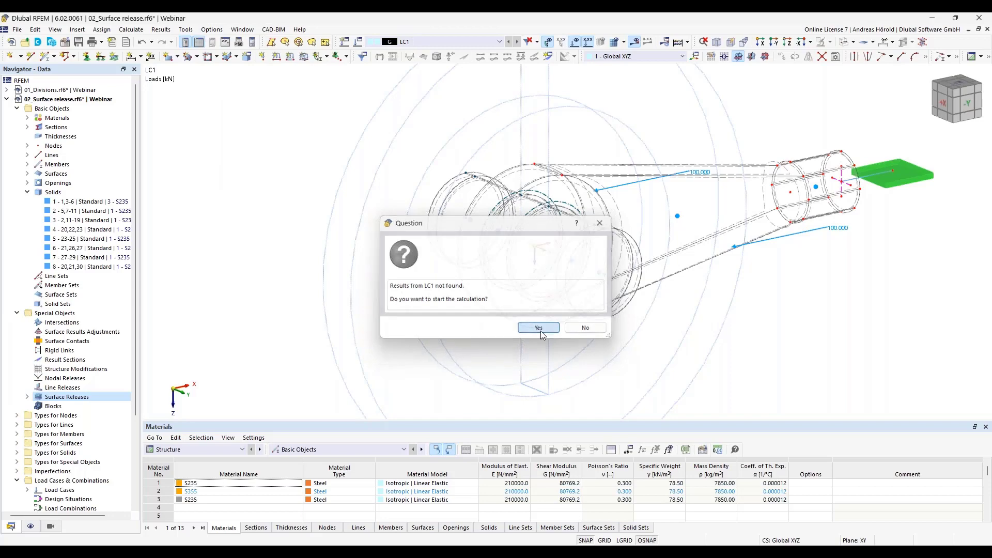
{"action": "left_click", "coordinate": [540, 327]}
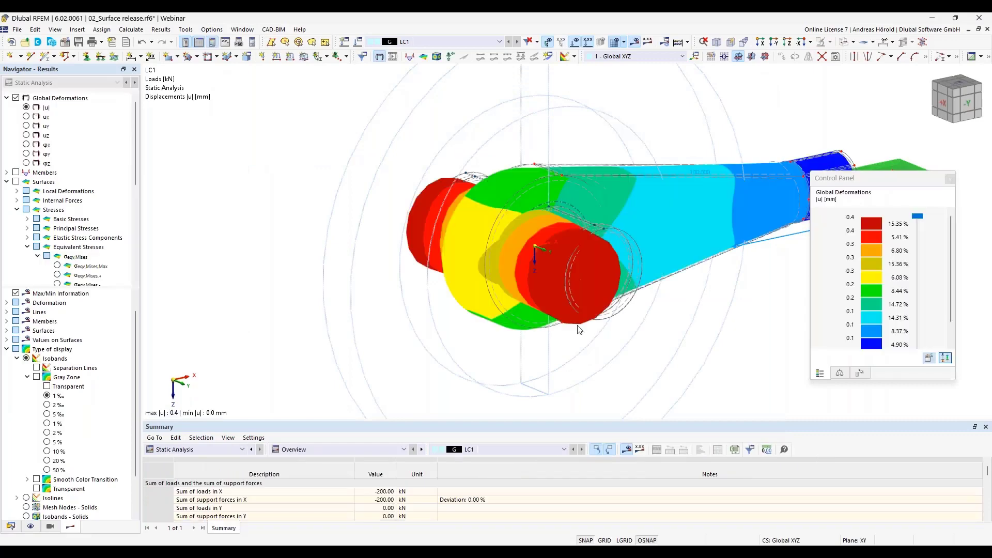
Examine the deformed pin and the gap in the rod eye in the reverse Y view.
{"action": "scroll", "coordinate": [752, 361], "scroll_direction": "down", "scroll_amount": 1}
{"action": "middle_click_drag", "start_coordinate": [753, 361], "coordinate": [665, 339], "text": "ctrl"}
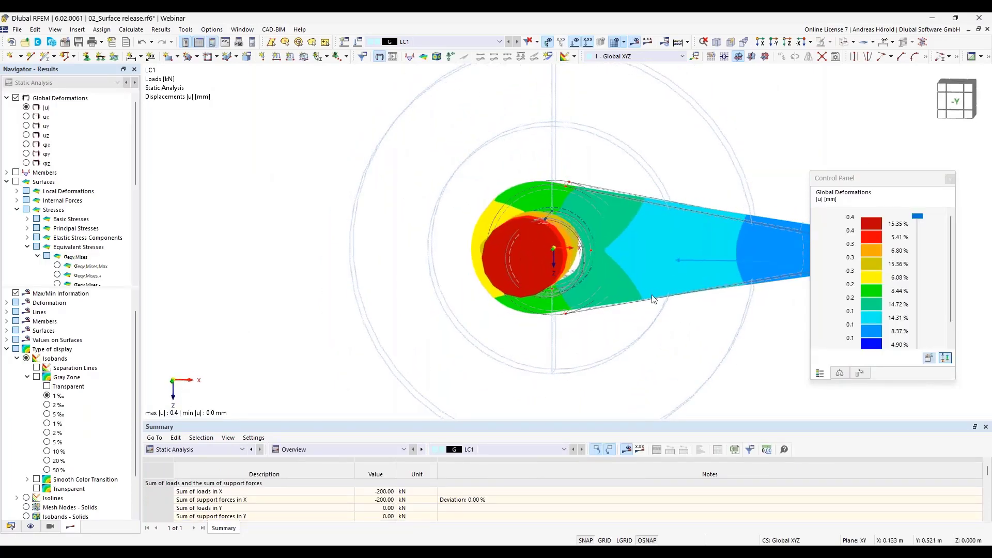
{"action": "scroll", "coordinate": [645, 286], "scroll_direction": "up", "scroll_amount": 4}
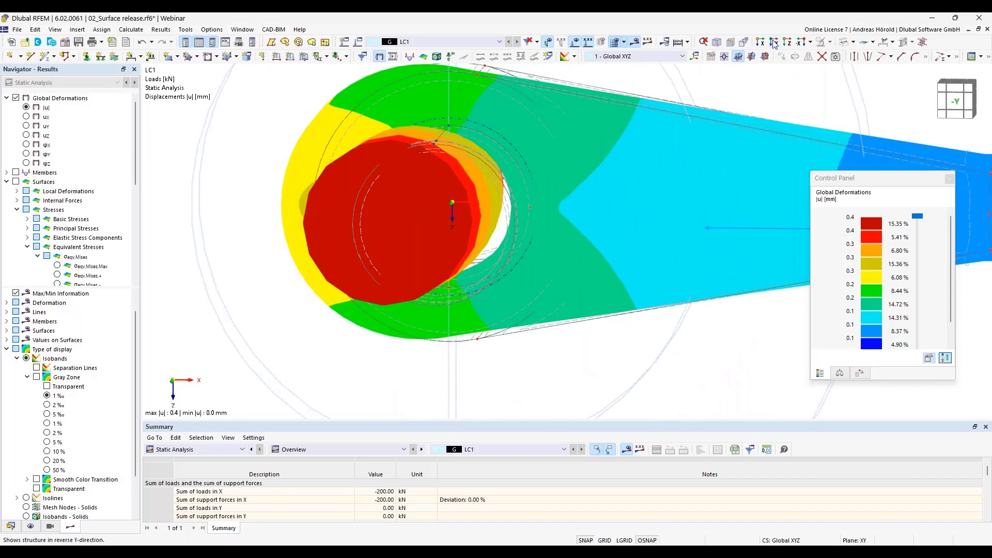
{"action": "left_click", "coordinate": [774, 44]}
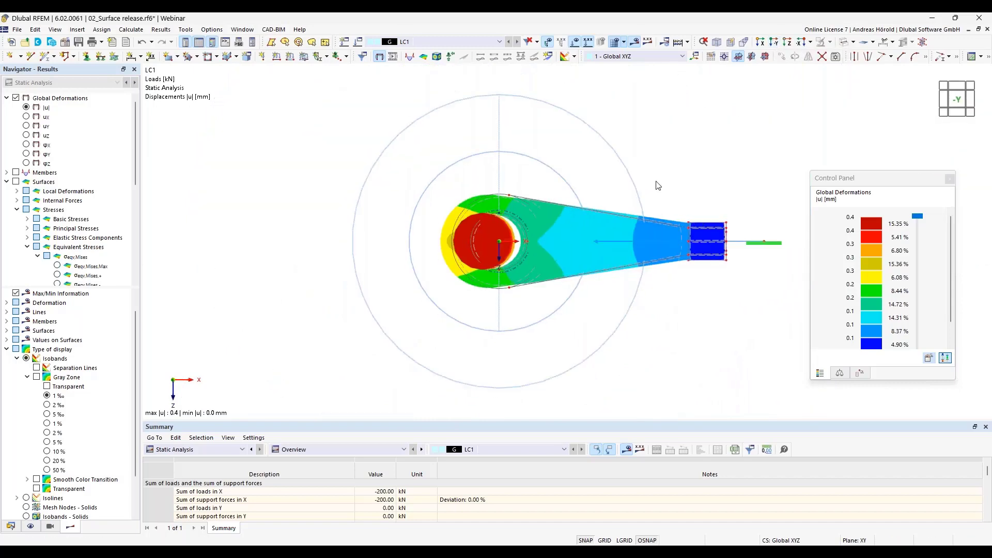
{"action": "scroll", "coordinate": [539, 237], "scroll_direction": "up", "scroll_amount": 4}
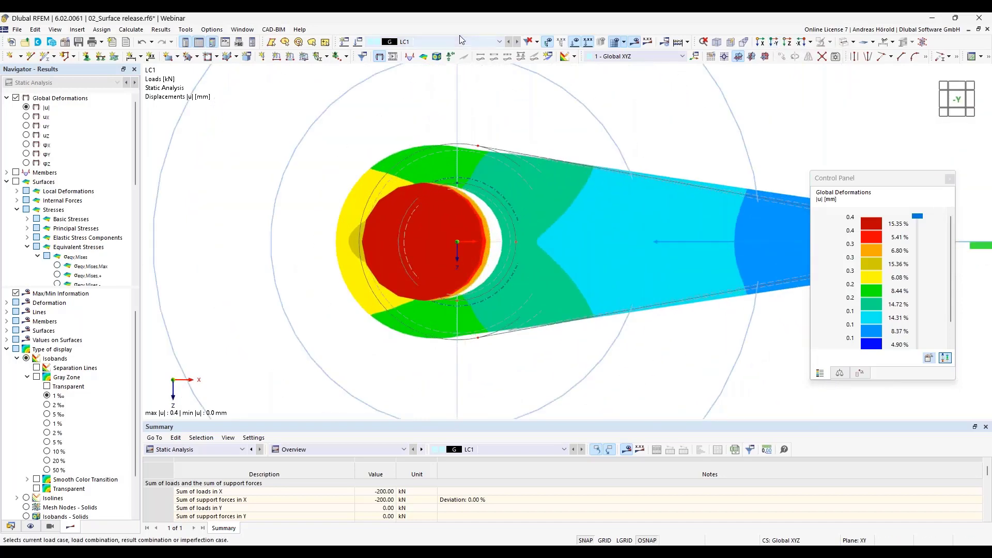
Compare the pin joint with the deformed shape off and on, and display the solids' basic stress σx.
{"action": "left_click", "coordinate": [393, 57]}
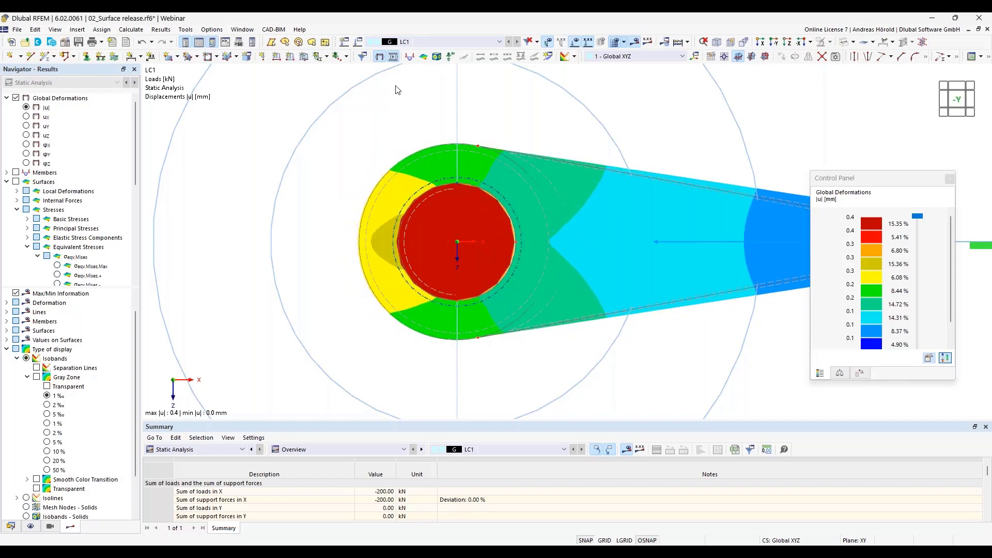
{"action": "left_click", "coordinate": [393, 57]}
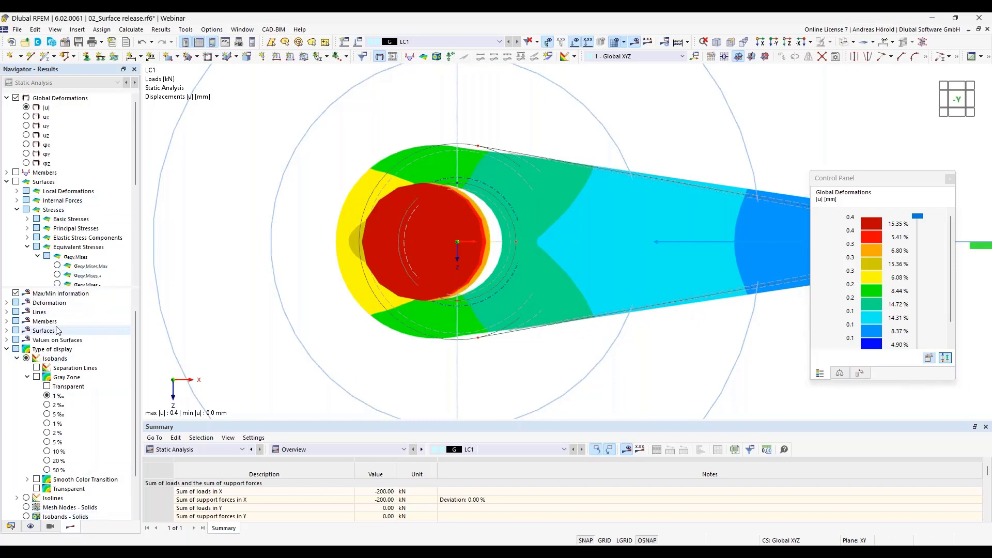
{"action": "left_click_drag", "start_coordinate": [70, 288], "coordinate": [77, 416]}
{"action": "scroll", "coordinate": [70, 352], "scroll_direction": "down", "scroll_amount": 3}
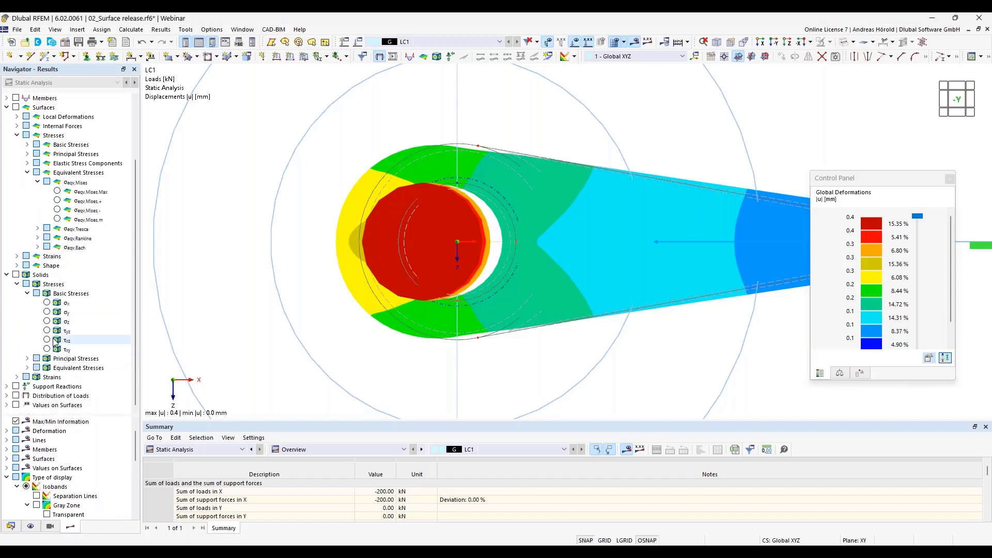
{"action": "left_click", "coordinate": [47, 304]}
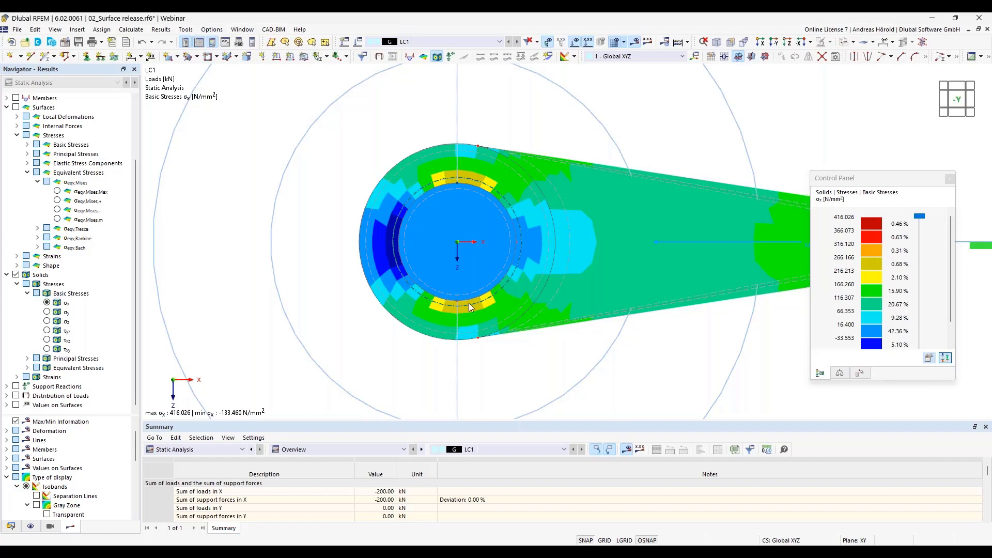
Switch to the 01_Divisions model and check the drag-and-drop option for the work area.
{"action": "left_click", "coordinate": [10, 527]}
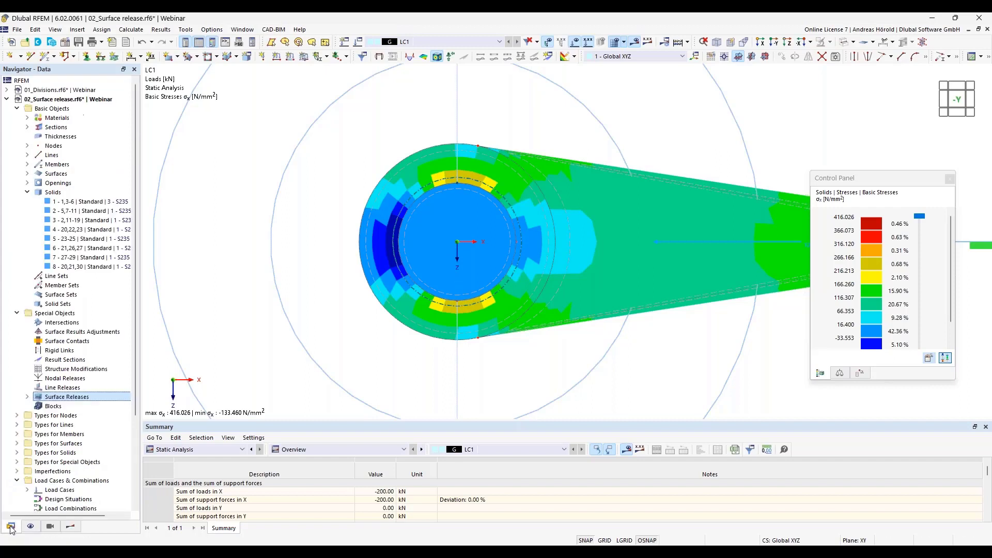
{"action": "left_click", "coordinate": [49, 90]}
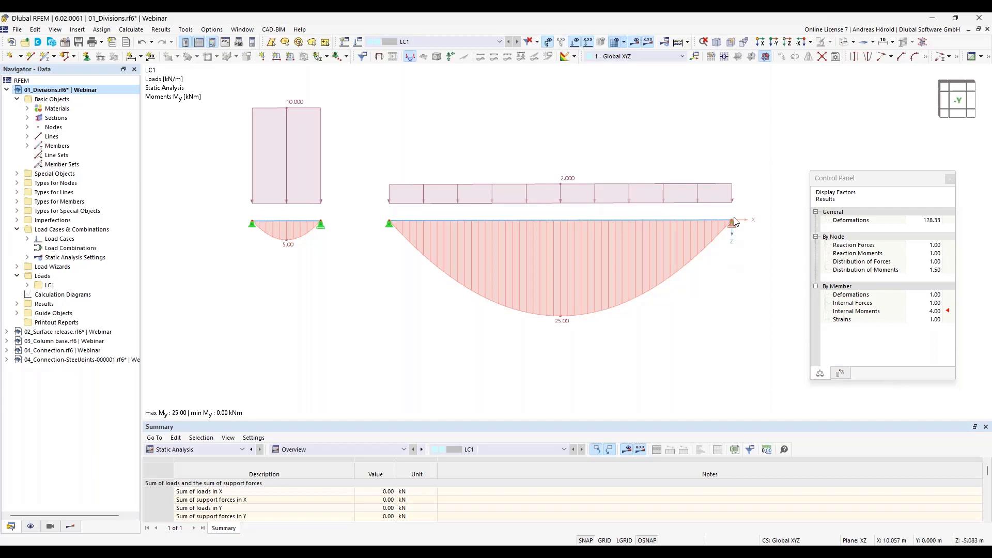
{"action": "right_click", "coordinate": [712, 319]}
{"action": "key", "text": "Escape"}
{"action": "right_click", "coordinate": [683, 332]}
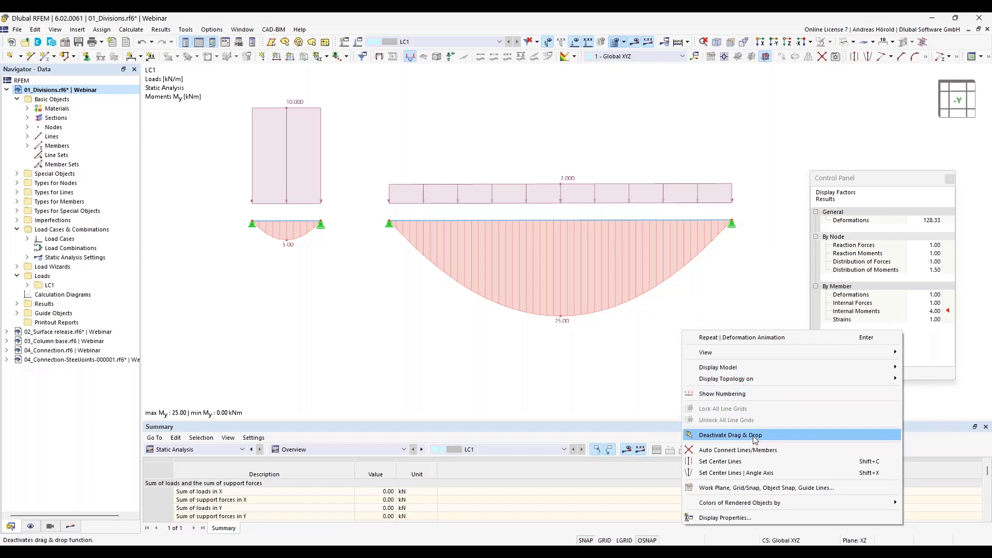
{"action": "left_click", "coordinate": [697, 436]}
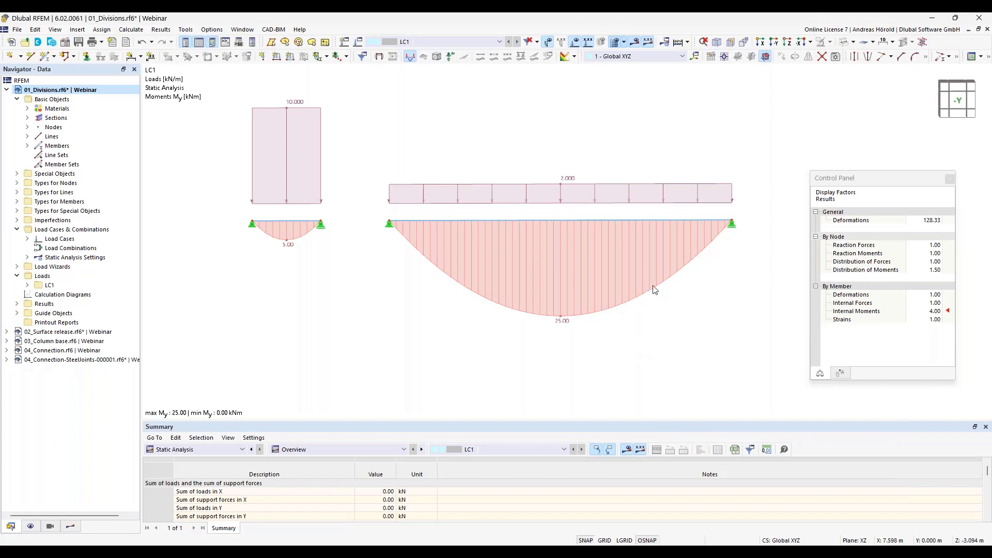
Move the long beam's right end node upwards, and place a copy of both beams with their supports below the originals.
{"action": "left_click_drag", "start_coordinate": [734, 221], "coordinate": [745, 136]}
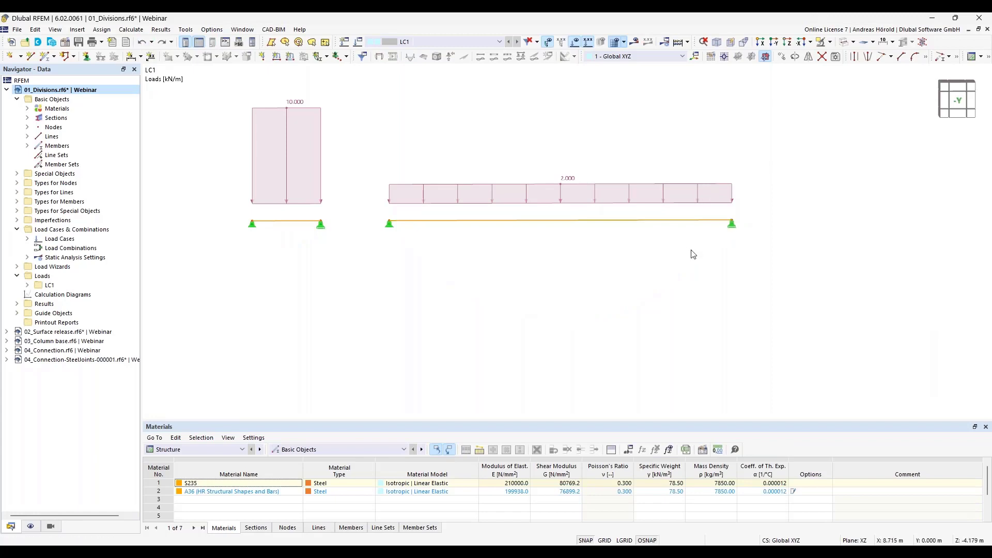
{"action": "left_click_drag", "start_coordinate": [734, 220], "coordinate": [742, 137]}
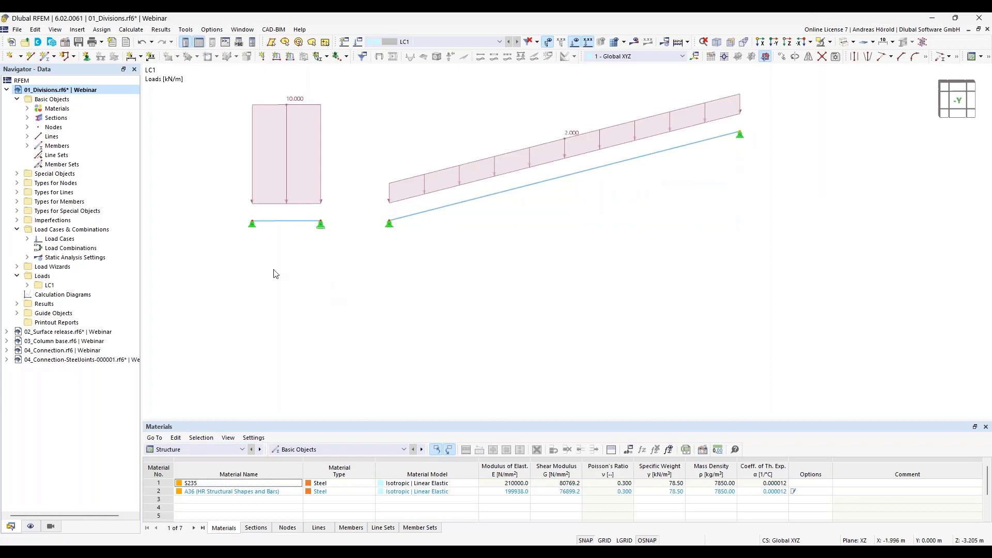
{"action": "left_click_drag", "start_coordinate": [226, 266], "coordinate": [819, 120]}
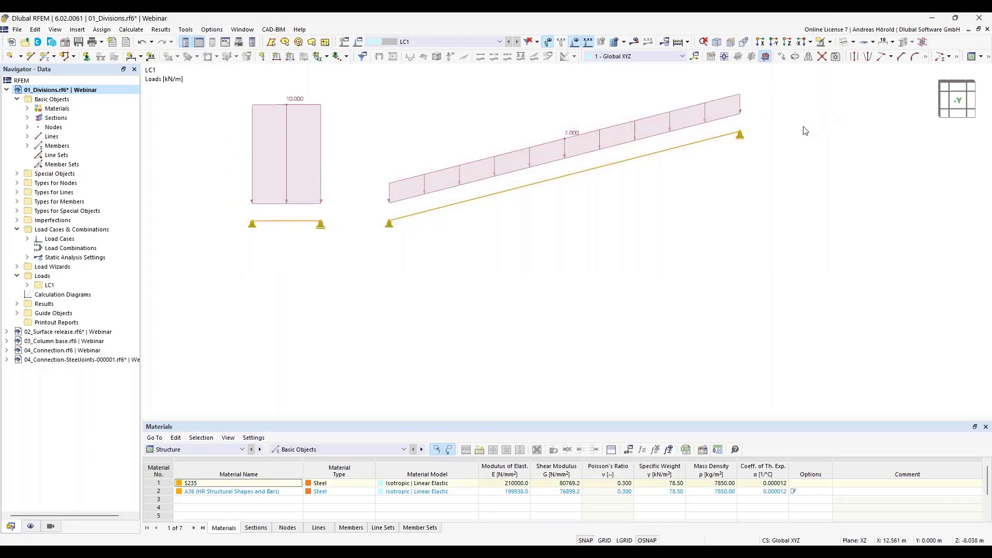
{"action": "left_click_drag", "start_coordinate": [703, 148], "coordinate": [700, 239], "text": "ctrl"}
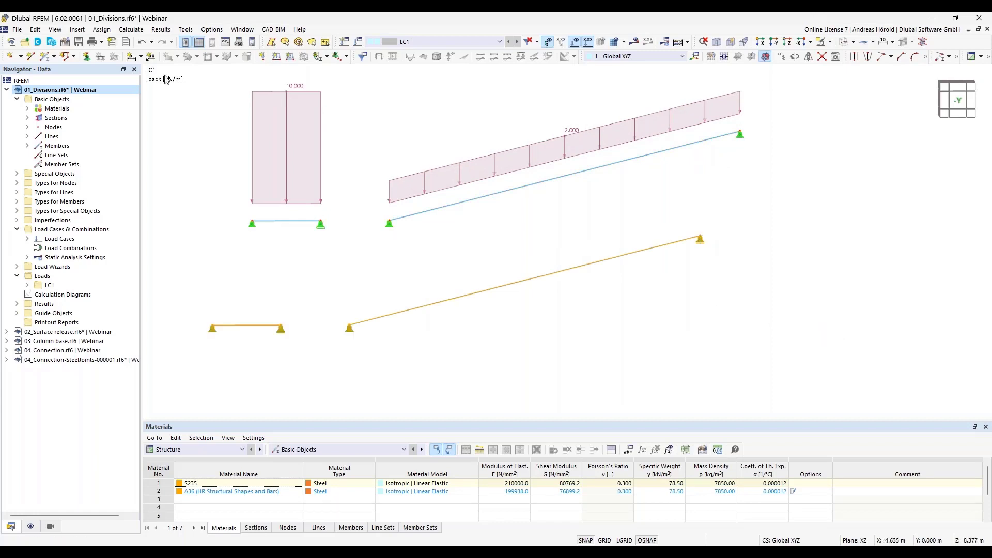
Undo the copying of the beams and the move of the end node.
{"action": "left_click", "coordinate": [141, 44]}
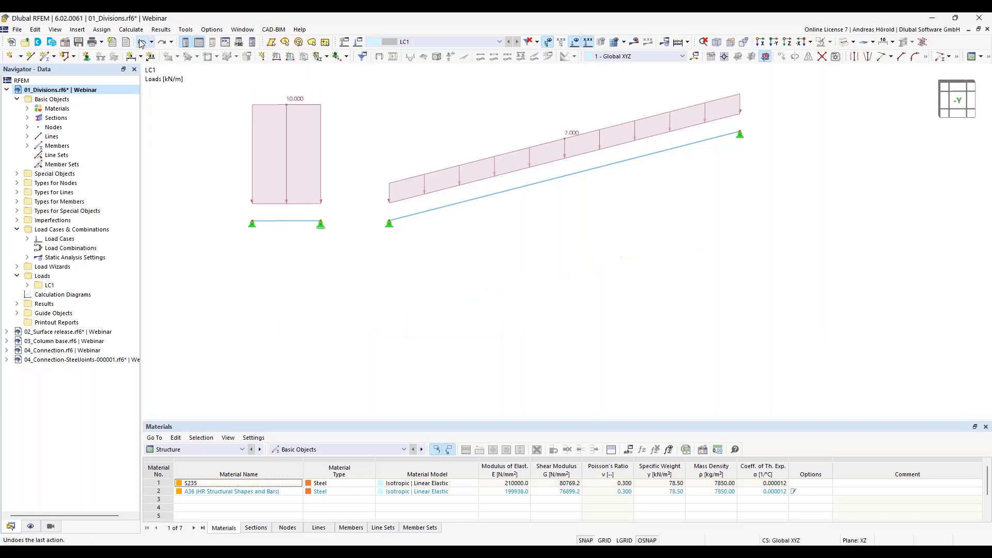
{"action": "left_click", "coordinate": [140, 44]}
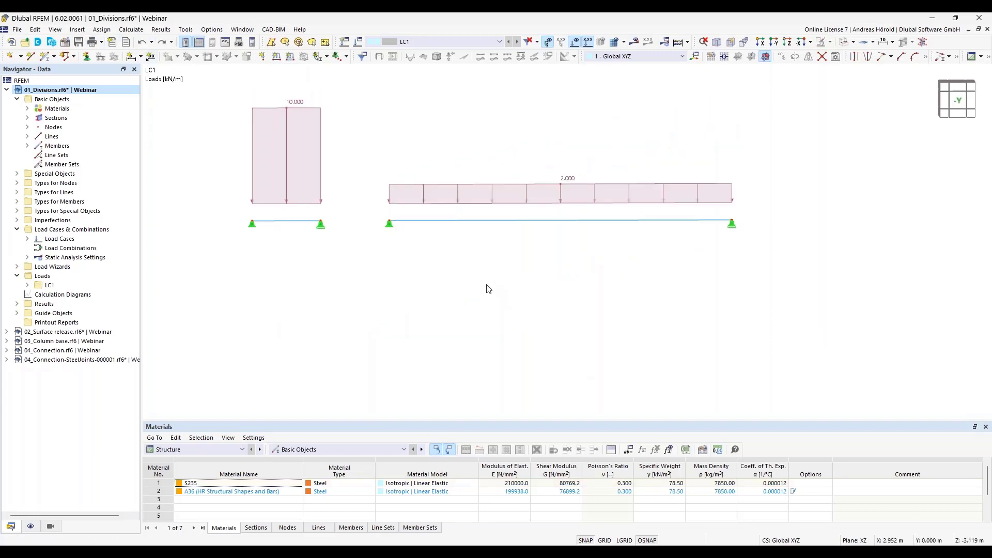
{"action": "scroll", "coordinate": [489, 289], "scroll_direction": "up", "scroll_amount": 3}
{"action": "scroll", "coordinate": [523, 290], "scroll_direction": "down", "scroll_amount": 1}
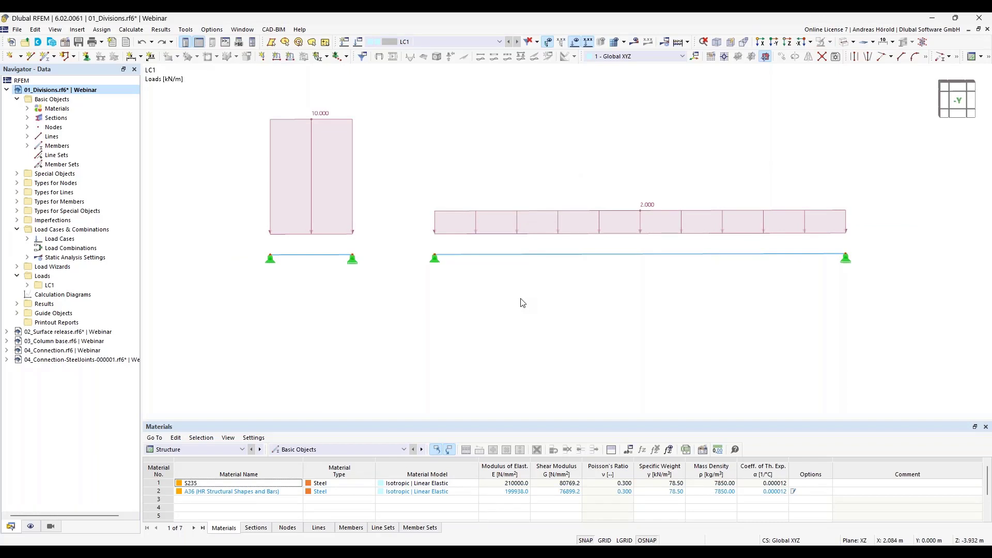
Create a new section and choose IPE 300 from the EN 10365:2017 IPE series of the standardized steel library.
{"action": "left_click", "coordinate": [28, 118]}
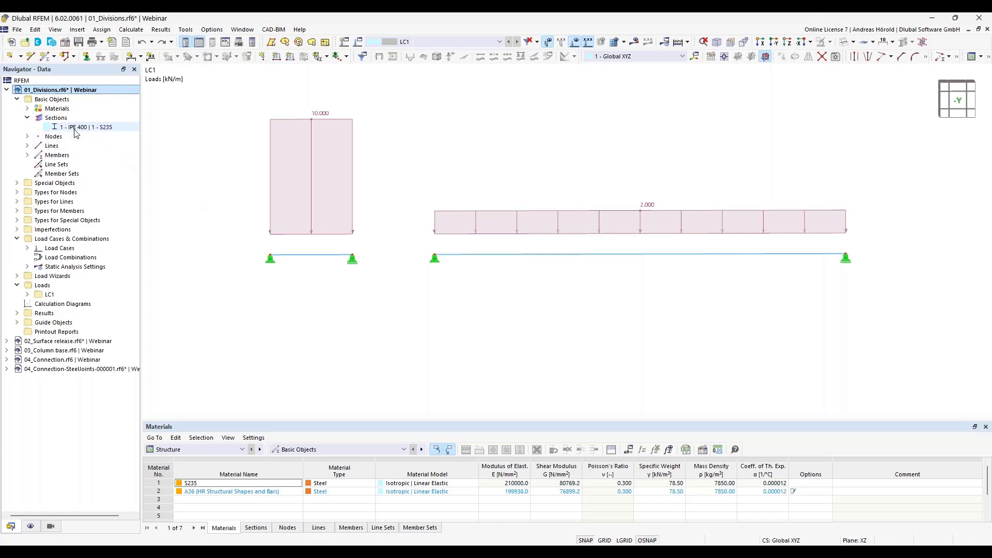
{"action": "right_click", "coordinate": [56, 119]}
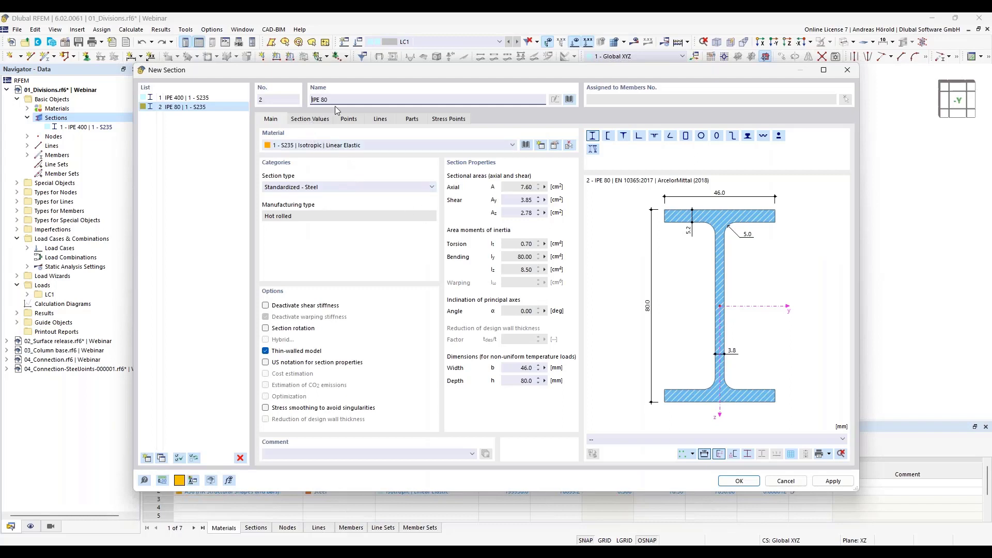
{"action": "left_click", "coordinate": [571, 100]}
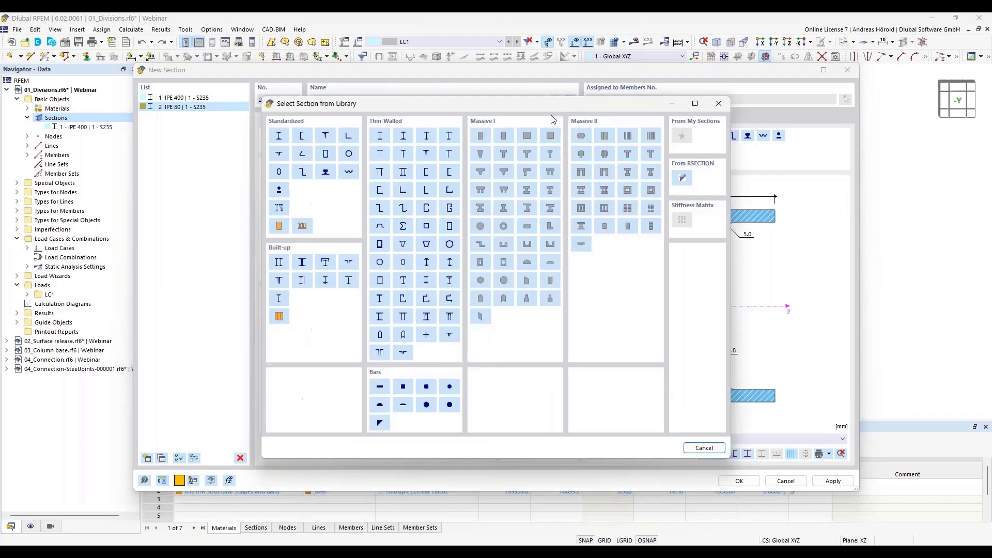
{"action": "left_click", "coordinate": [280, 135]}
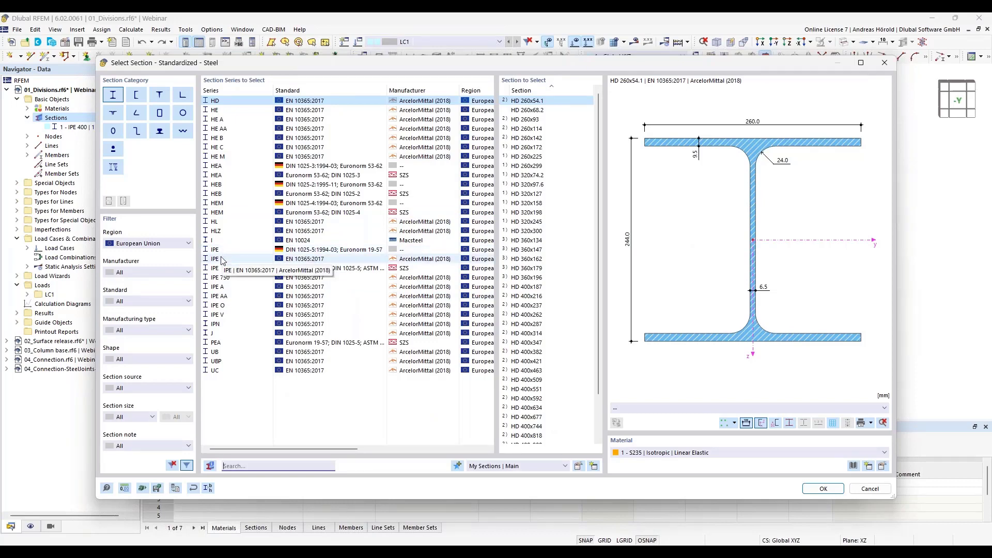
{"action": "left_click", "coordinate": [223, 259]}
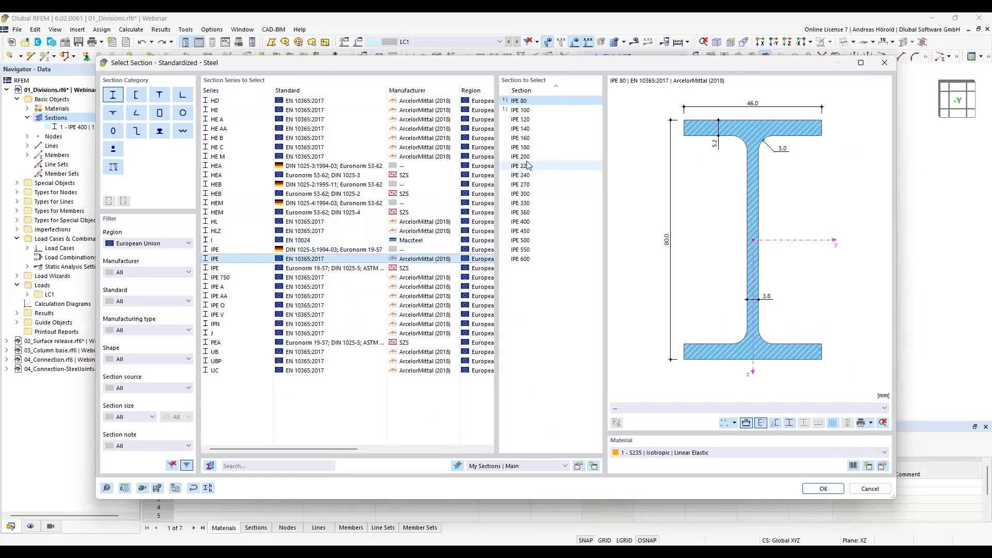
{"action": "left_click", "coordinate": [526, 194]}
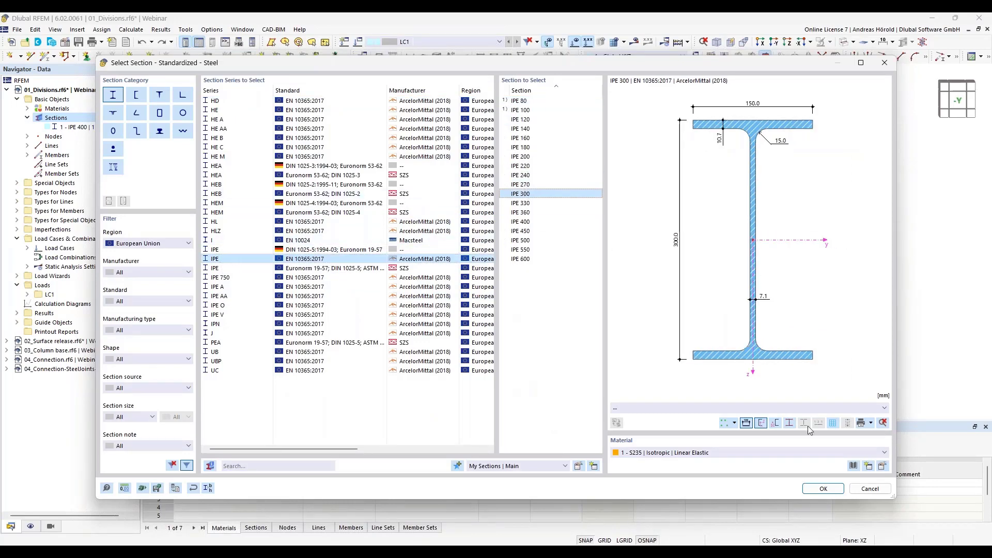
{"action": "left_click", "coordinate": [824, 489]}
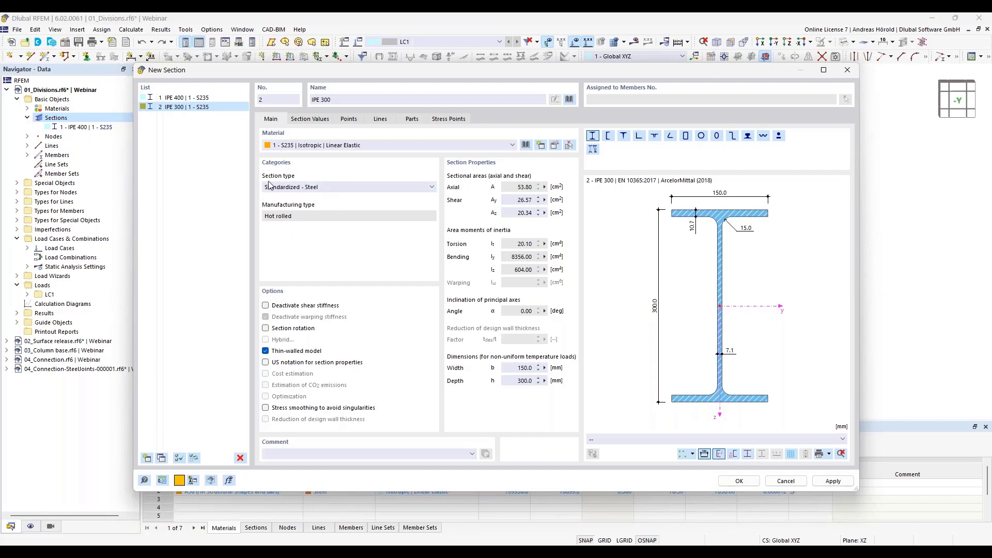
Convert the IPE 300 section to the Parametric - Thin-Walled type and set its web thickness to 5 mm.
{"action": "left_click", "coordinate": [335, 191]}
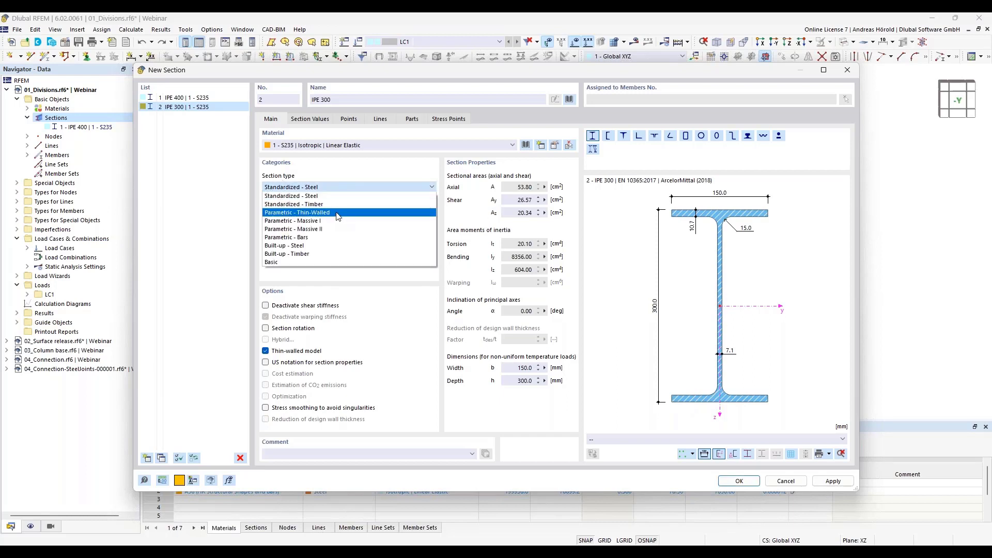
{"action": "left_click", "coordinate": [336, 213]}
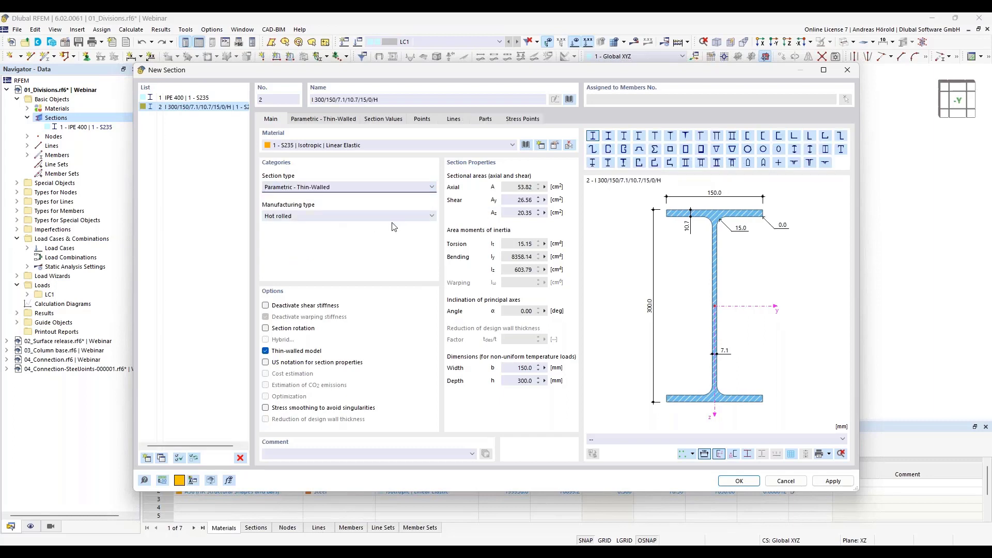
{"action": "left_click", "coordinate": [310, 119]}
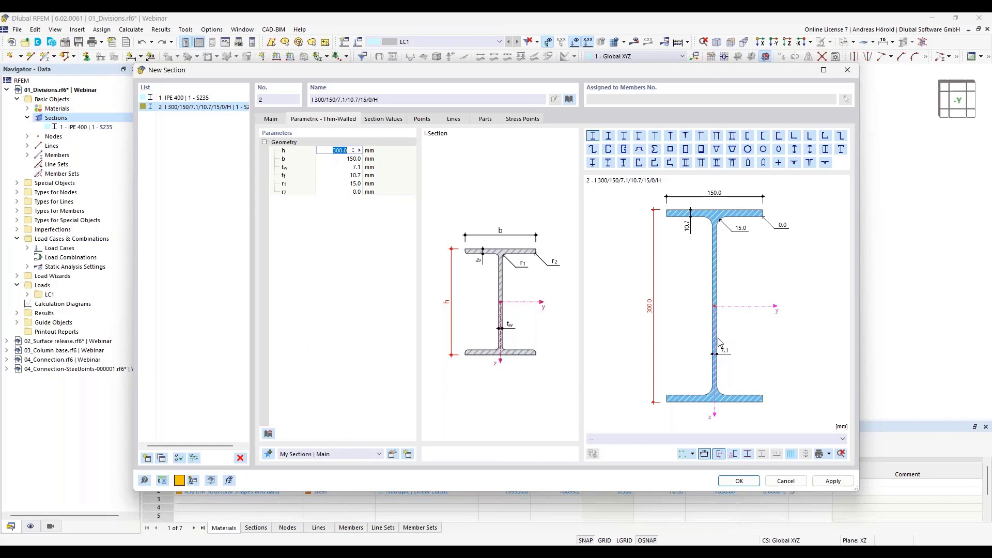
{"action": "left_click", "coordinate": [352, 176]}
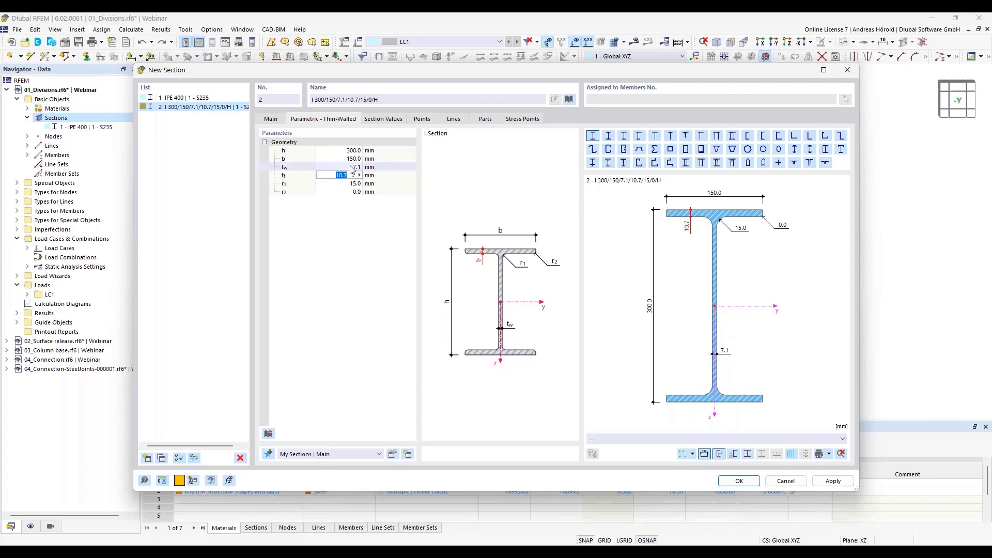
{"action": "key", "text": "Up"}
{"action": "type", "text": "5"}
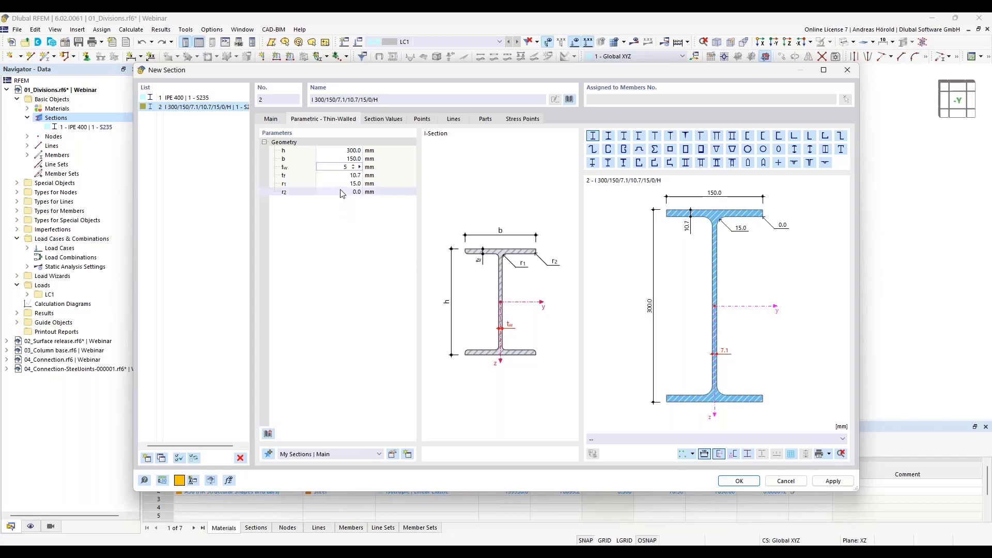
{"action": "left_click", "coordinate": [337, 244]}
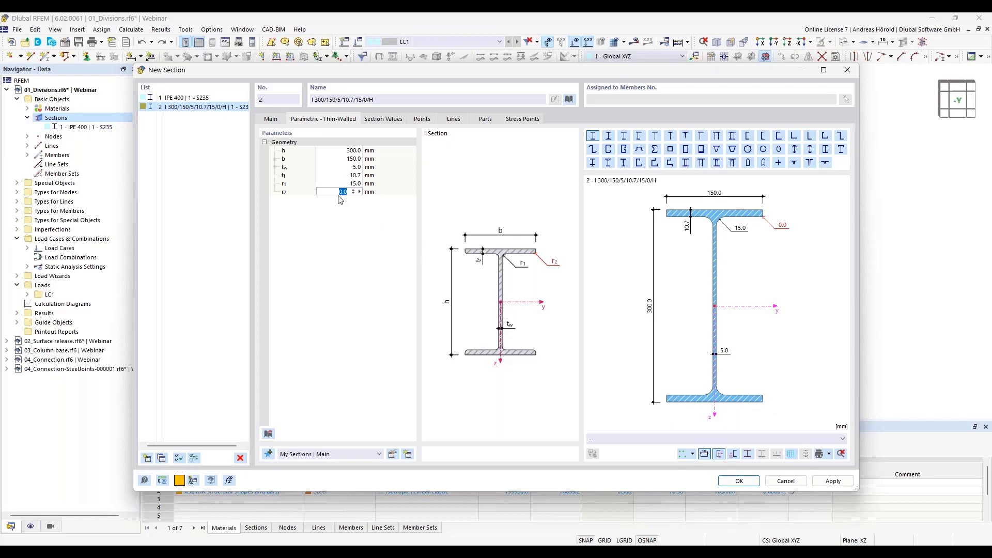
Set the parametric I-section's flange thickness to 8.7 mm and height to 296 mm, and discard the new section.
{"action": "left_click", "coordinate": [356, 175]}
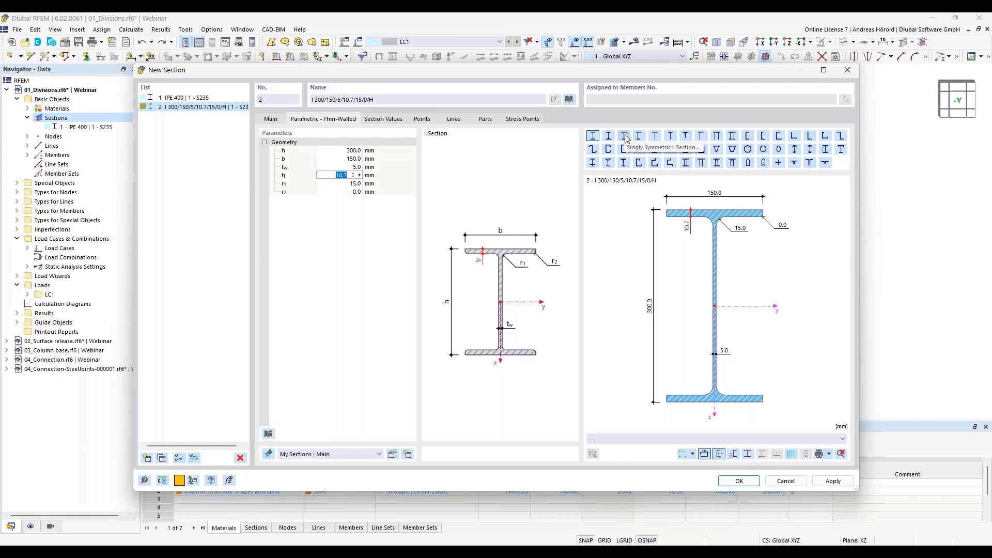
{"action": "left_click", "coordinate": [768, 337]}
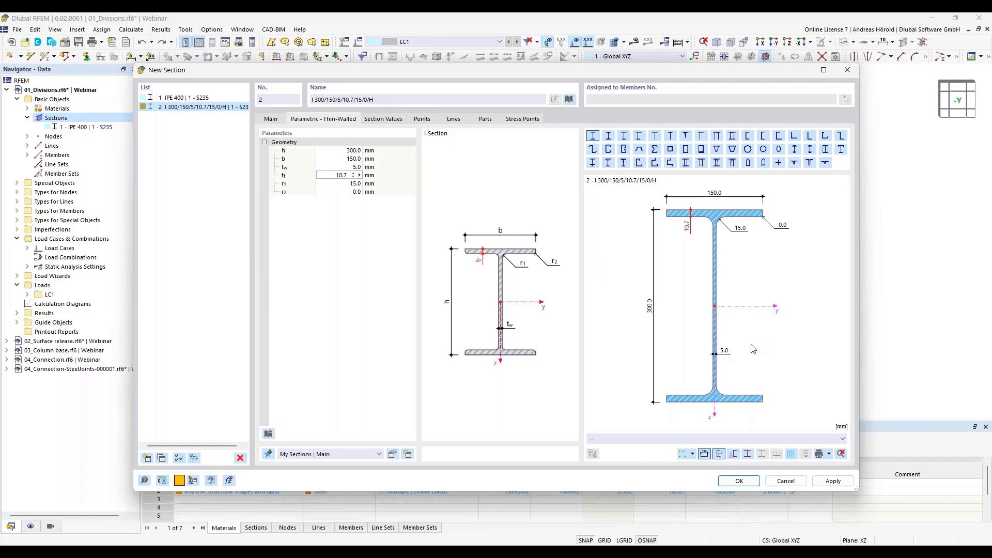
{"action": "left_click", "coordinate": [340, 175]}
{"action": "type", "text": "8"}
{"action": "left_click", "coordinate": [338, 194]}
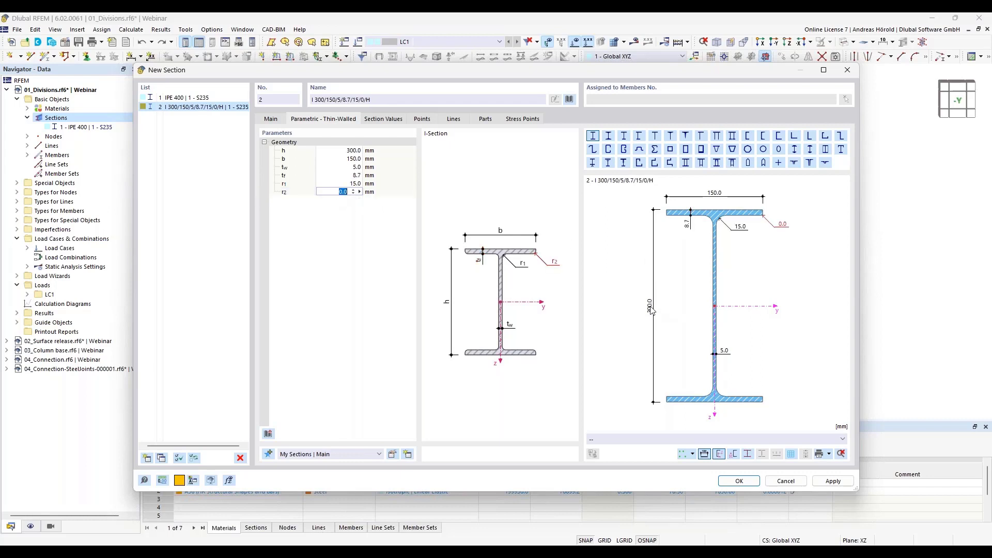
{"action": "left_click", "coordinate": [355, 152]}
{"action": "type", "text": "296"}
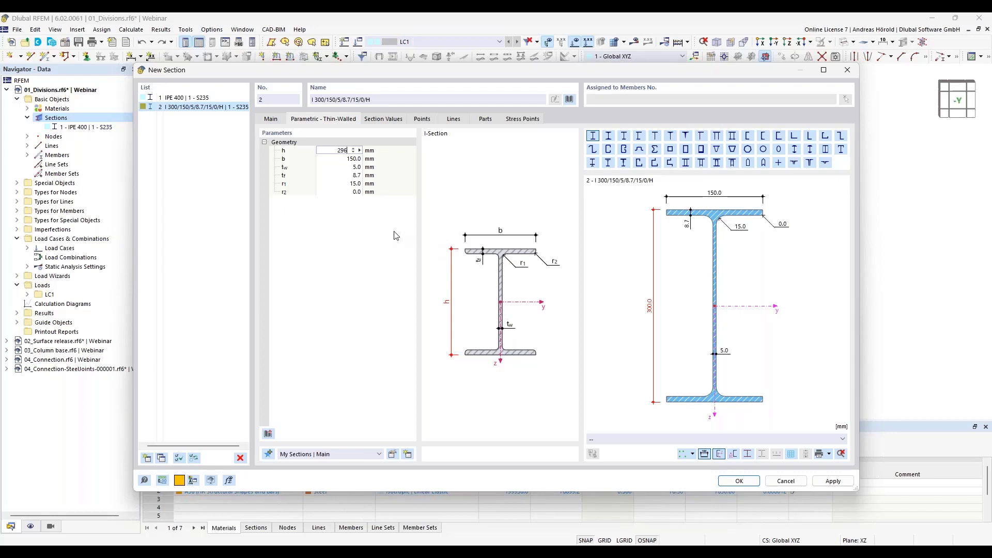
{"action": "key", "text": "Return"}
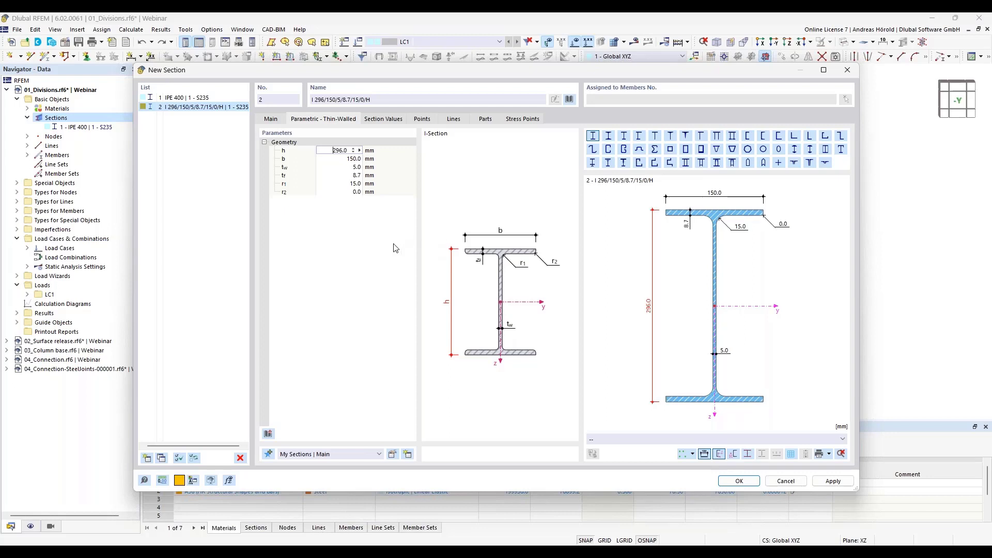
{"action": "left_click", "coordinate": [786, 481]}
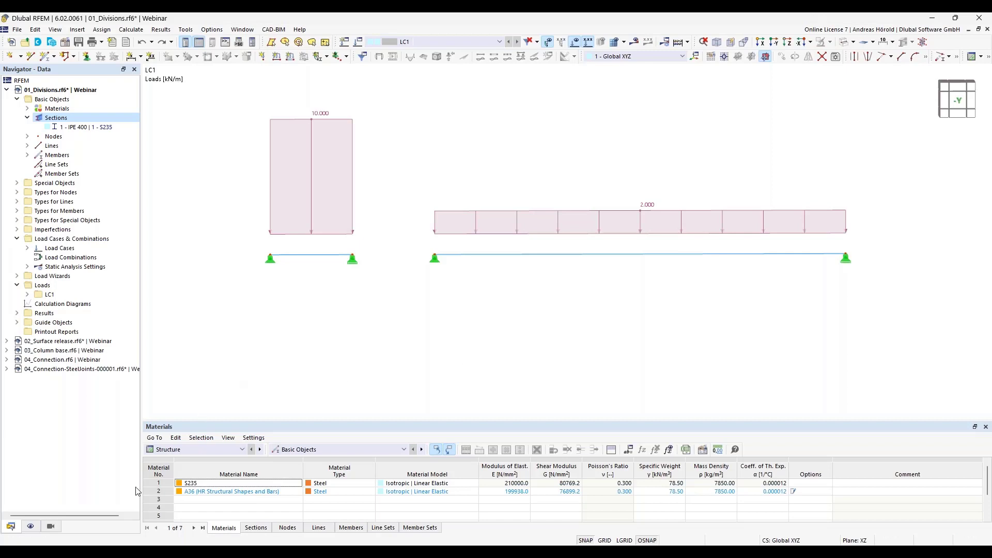
Switch to the 03_Column base model.
{"action": "left_click", "coordinate": [59, 353]}
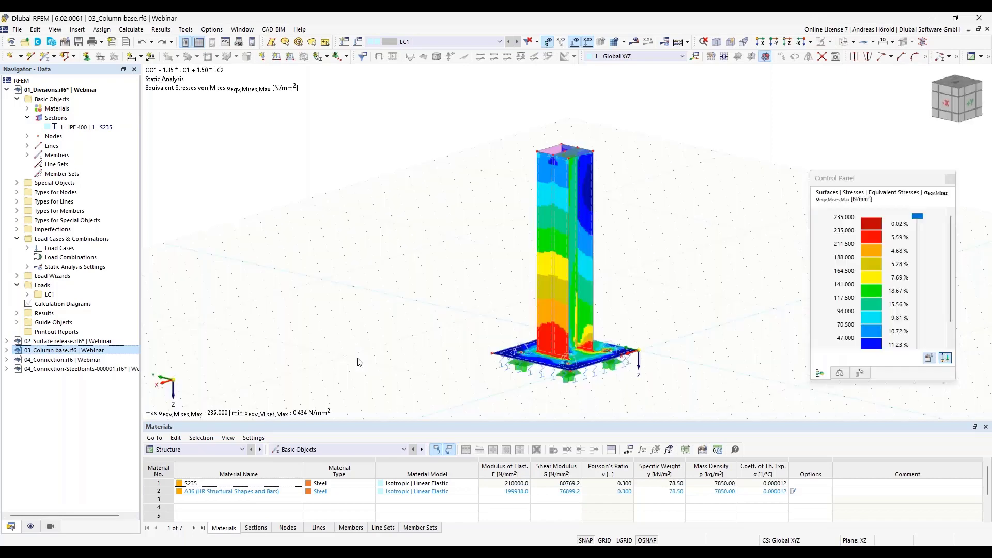
Turn on the gray zone for the isoband display of the column base's equivalent stresses.
{"action": "scroll", "coordinate": [371, 357], "scroll_direction": "up", "scroll_amount": 1}
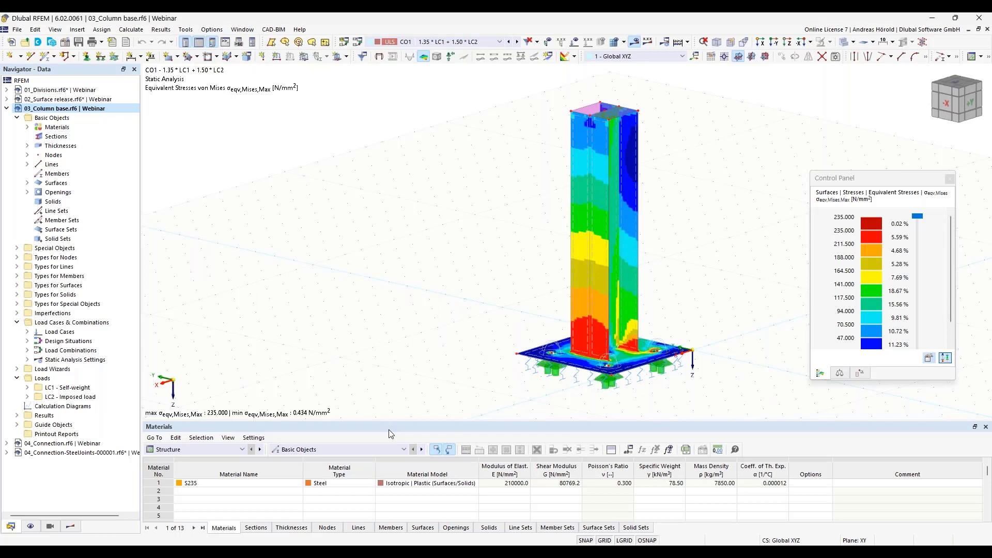
{"action": "left_click", "coordinate": [70, 527]}
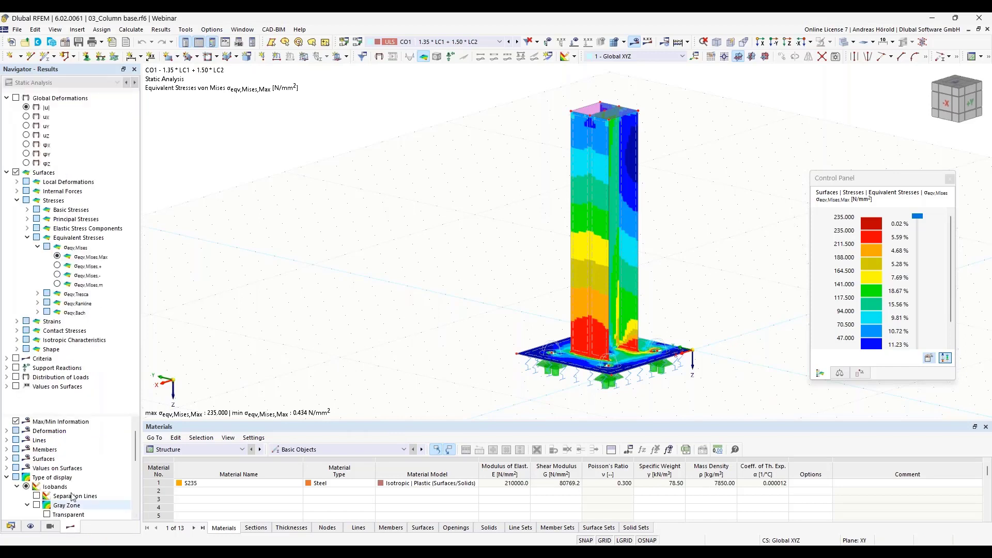
{"action": "scroll", "coordinate": [72, 440], "scroll_direction": "down", "scroll_amount": 3}
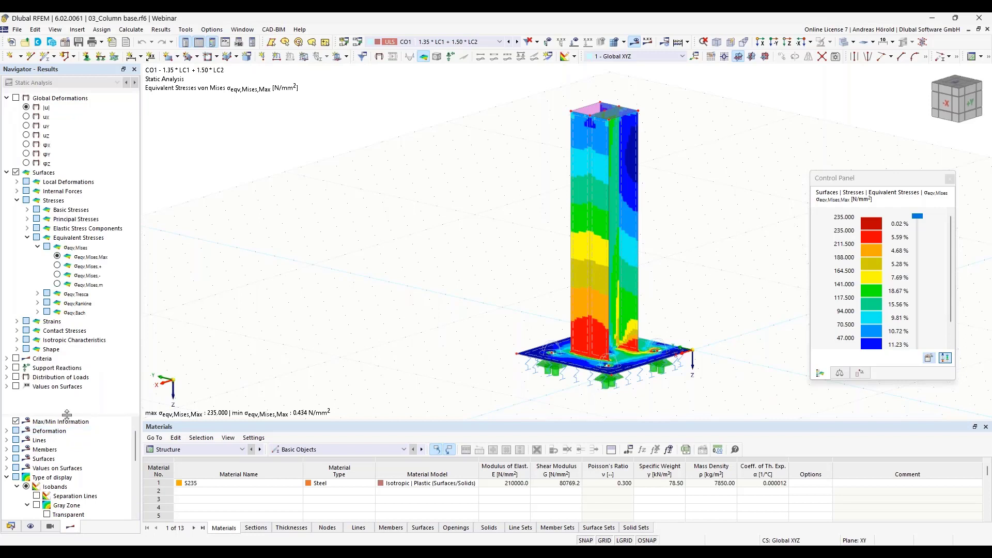
{"action": "left_click_drag", "start_coordinate": [66, 415], "coordinate": [61, 246]}
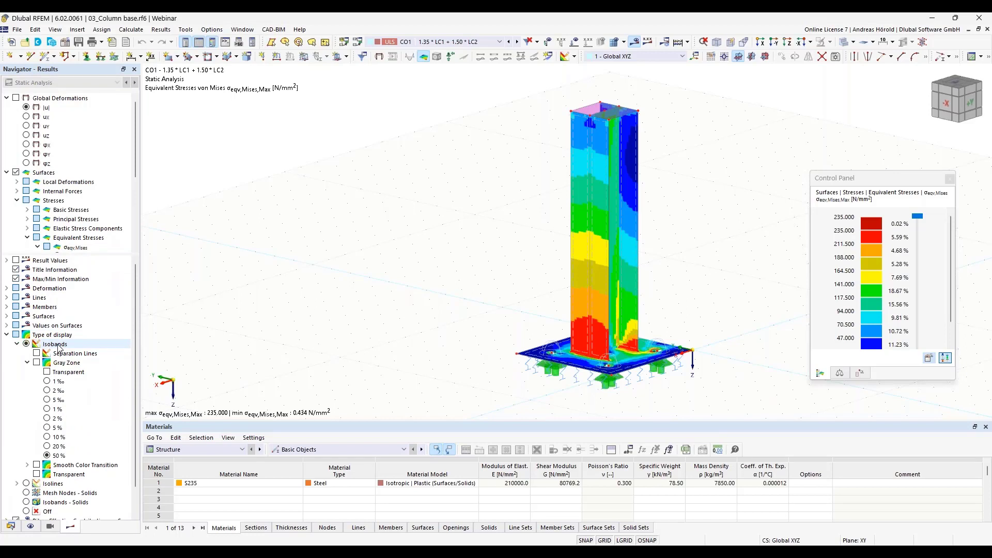
{"action": "left_click", "coordinate": [37, 363]}
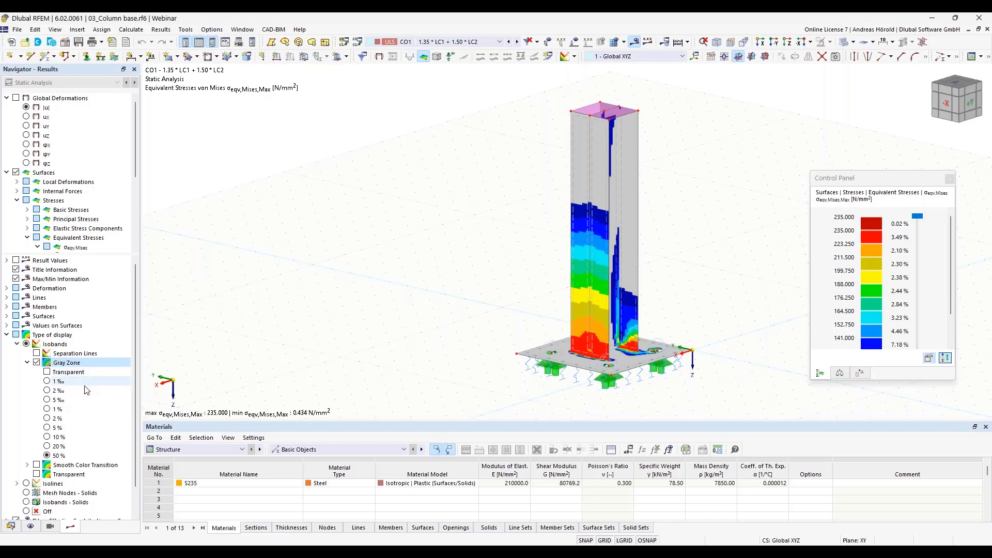
Compare the gray zone thresholds 1 ‰, 1 %, 5 % and 50 % on the stress plot and examine the base plate at 50 %.
{"action": "left_click", "coordinate": [47, 382]}
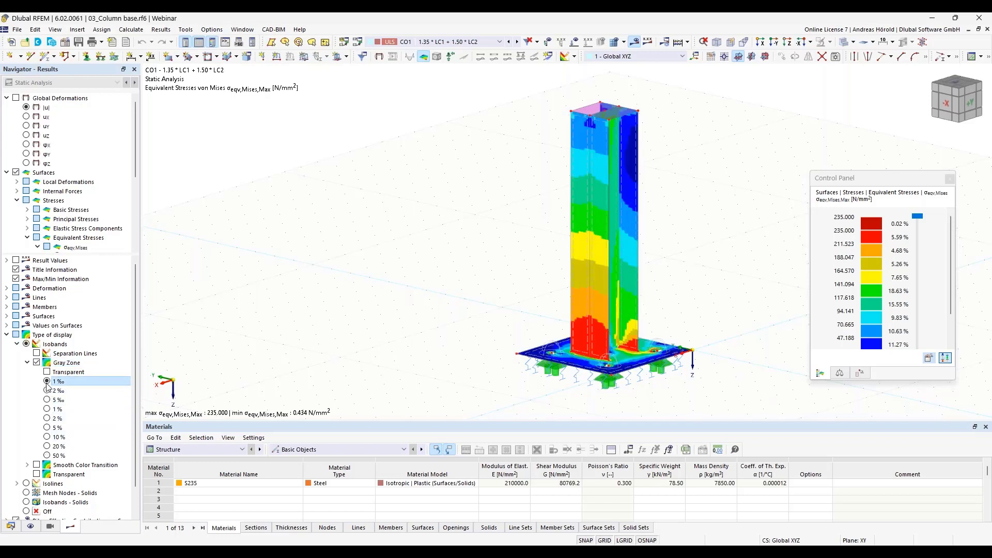
{"action": "left_click", "coordinate": [47, 409]}
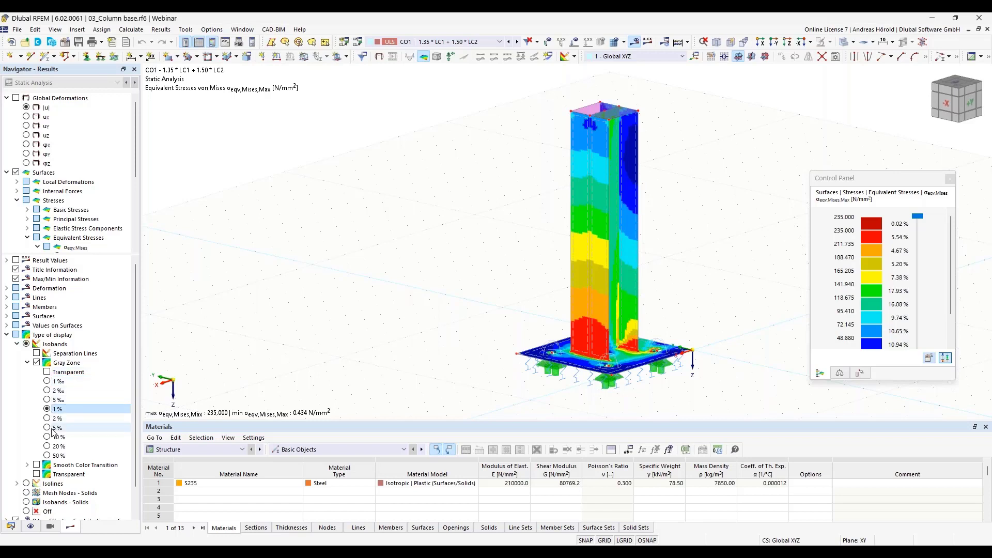
{"action": "left_click", "coordinate": [48, 428]}
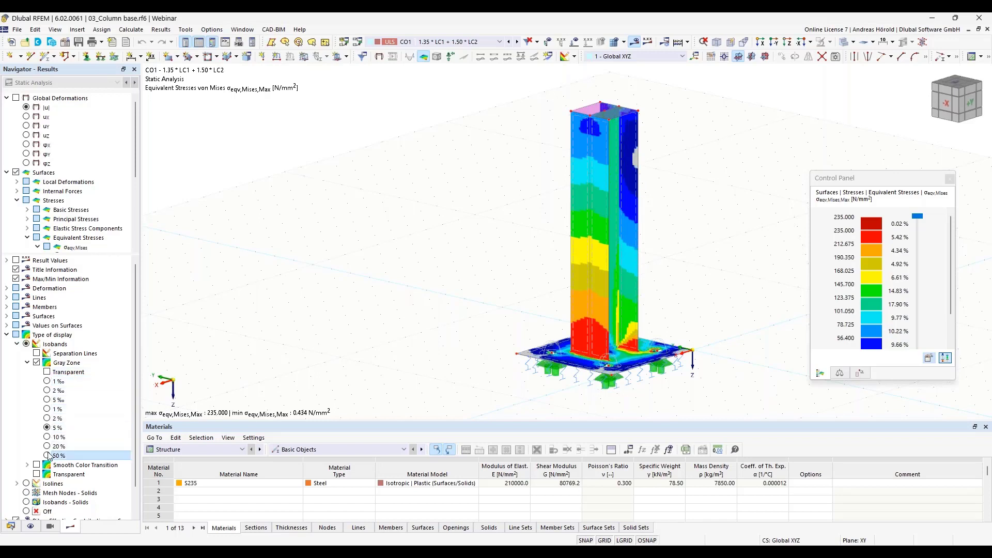
{"action": "left_click", "coordinate": [47, 455]}
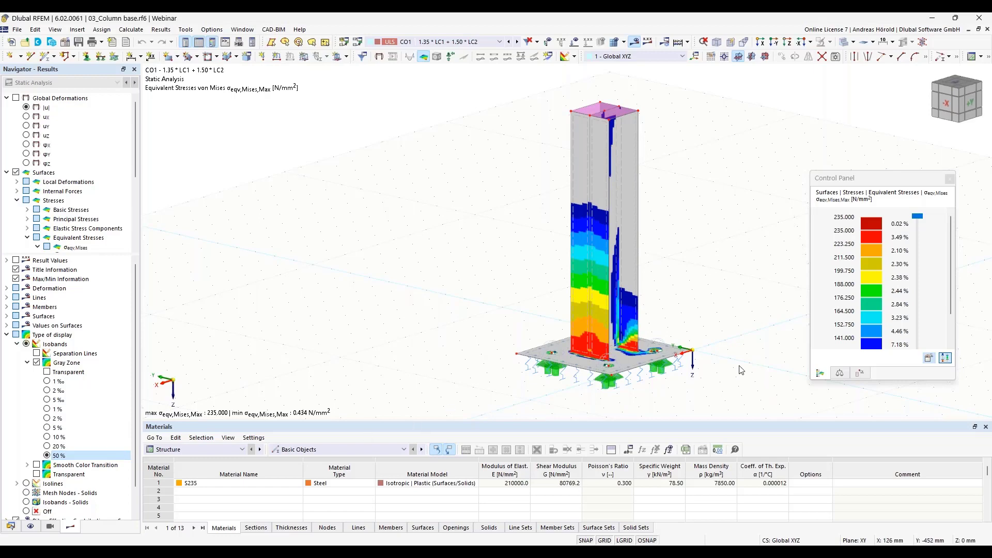
{"action": "scroll", "coordinate": [728, 365], "scroll_direction": "up", "scroll_amount": 5}
{"action": "scroll", "coordinate": [532, 348], "scroll_direction": "up", "scroll_amount": 3}
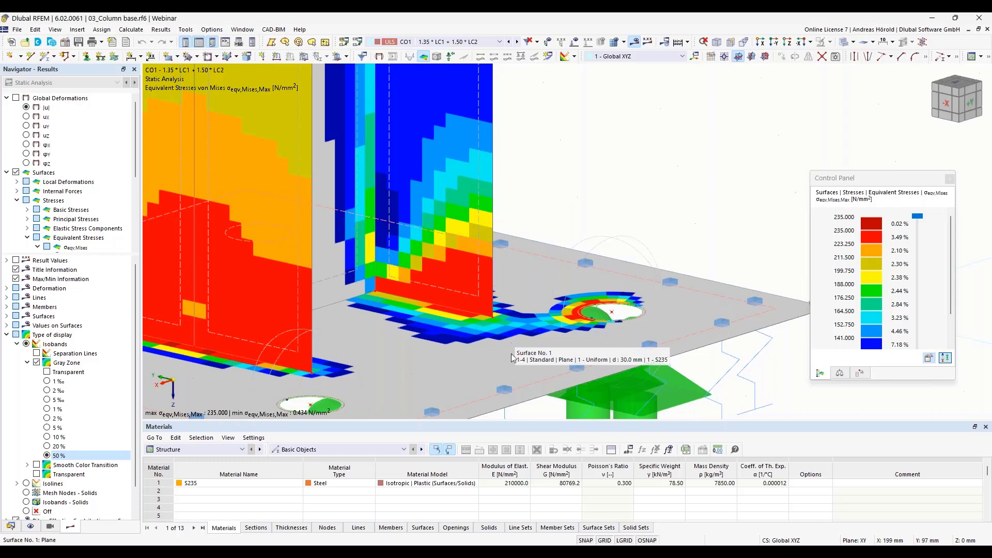
{"action": "scroll", "coordinate": [345, 371], "scroll_direction": "down", "scroll_amount": 2}
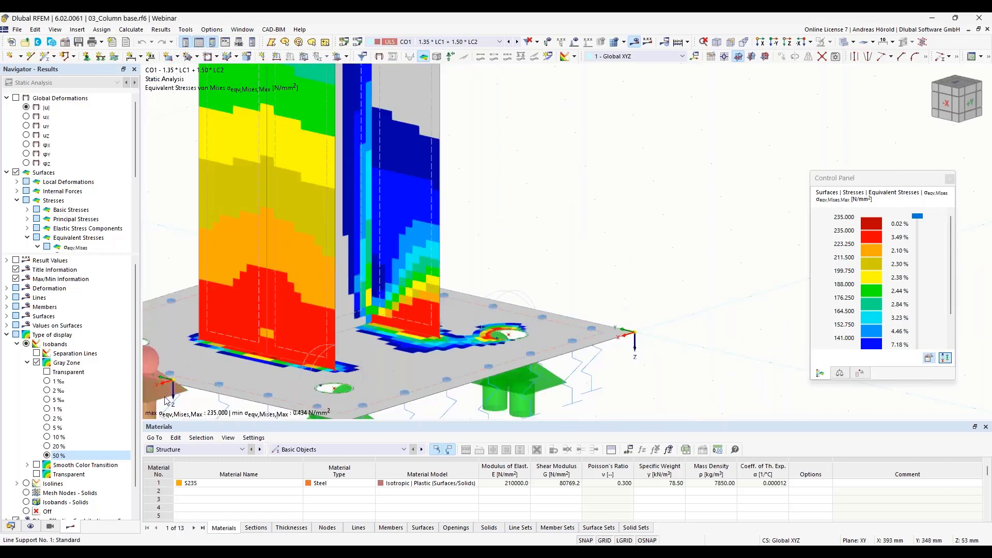
Switch to the 04_Connection model.
{"action": "left_click", "coordinate": [11, 527]}
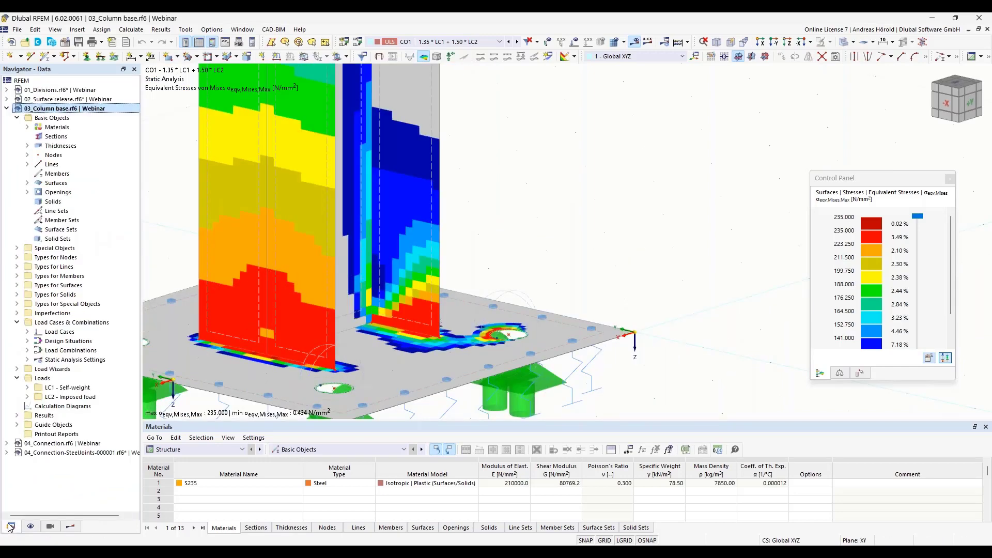
{"action": "left_click", "coordinate": [54, 446]}
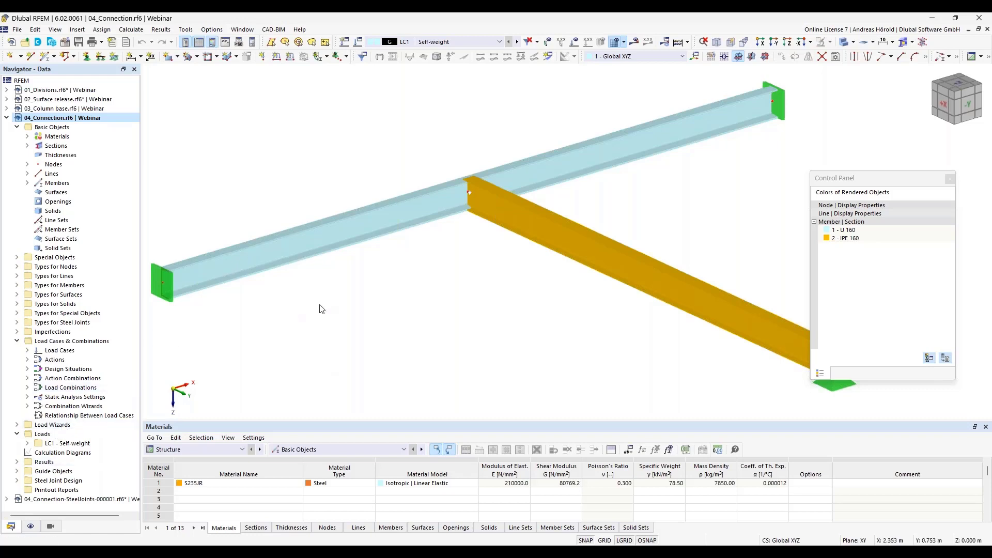
{"action": "scroll", "coordinate": [430, 215], "scroll_direction": "up", "scroll_amount": 3}
{"action": "middle_click_drag", "start_coordinate": [483, 197], "coordinate": [442, 258]}
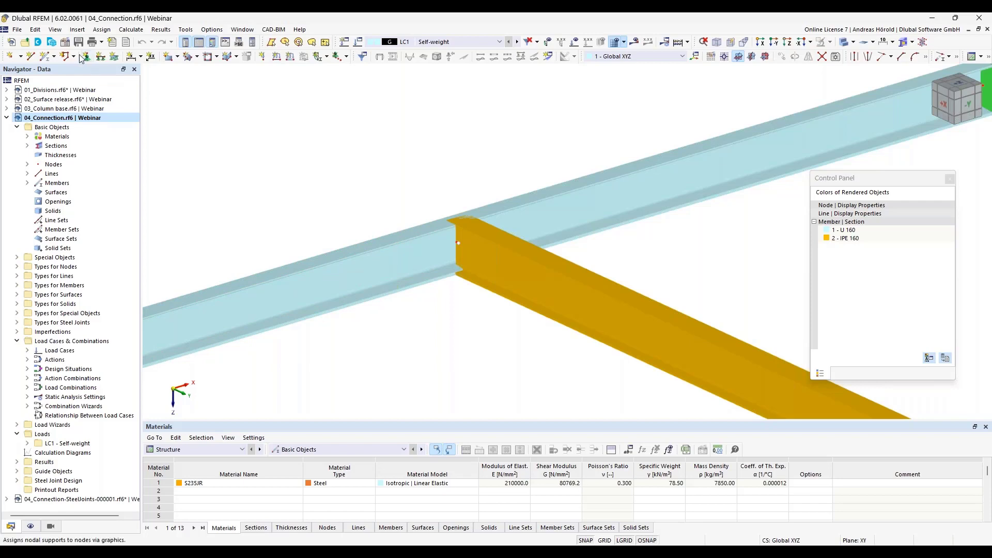
Check the activated add-ons in the model's base data, and review the steel joints standard and national annex, keeping EN 1993.
{"action": "left_click", "coordinate": [66, 42]}
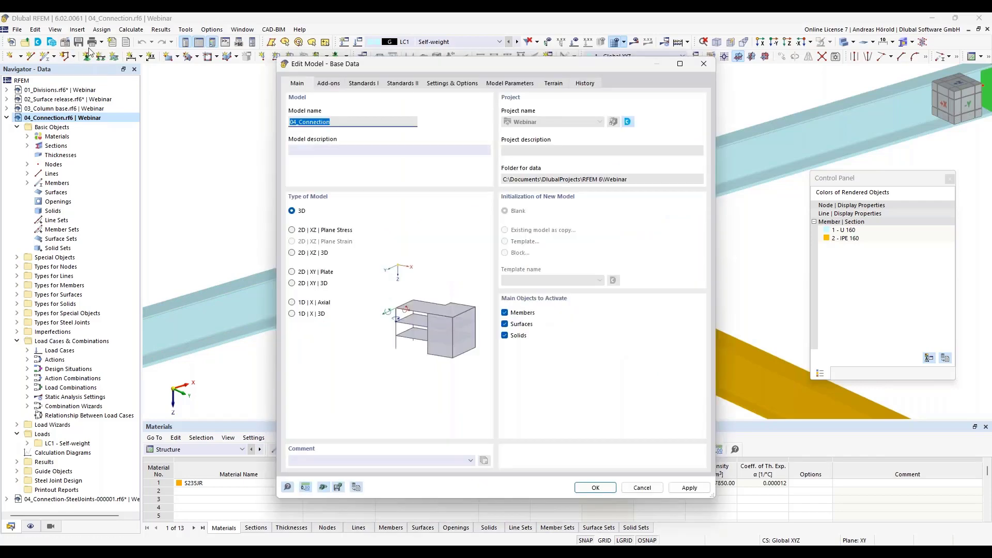
{"action": "left_click", "coordinate": [331, 84]}
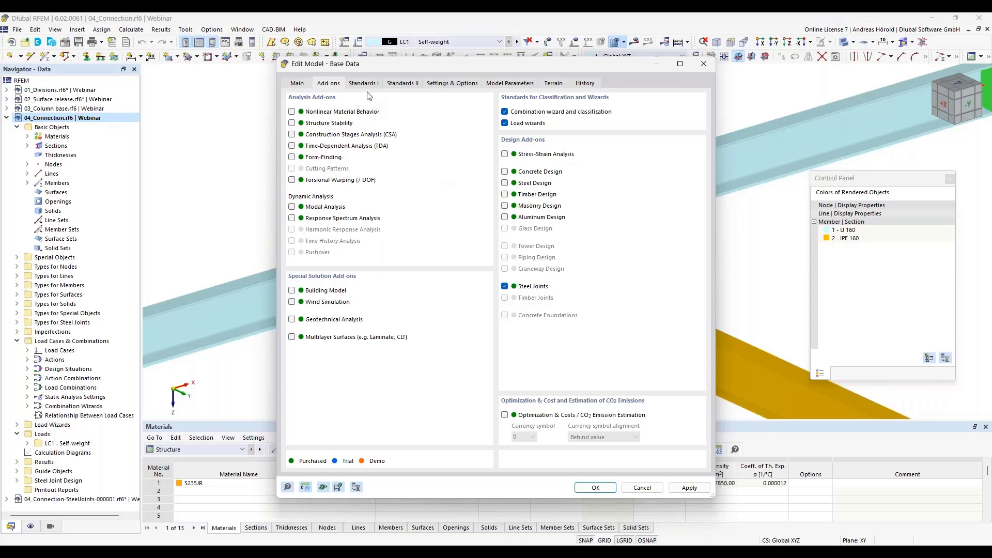
{"action": "left_click", "coordinate": [406, 84]}
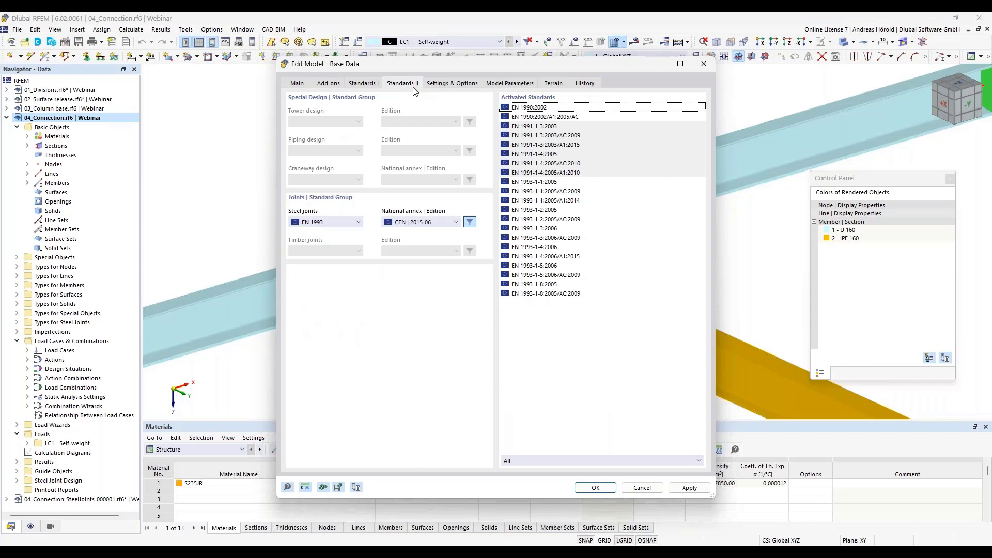
{"action": "left_click", "coordinate": [320, 224]}
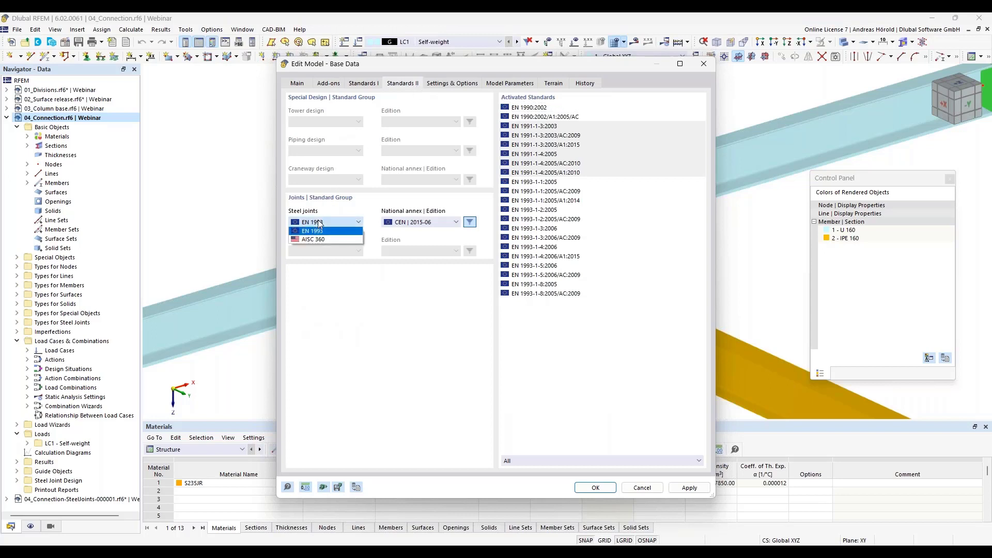
{"action": "left_click", "coordinate": [310, 230]}
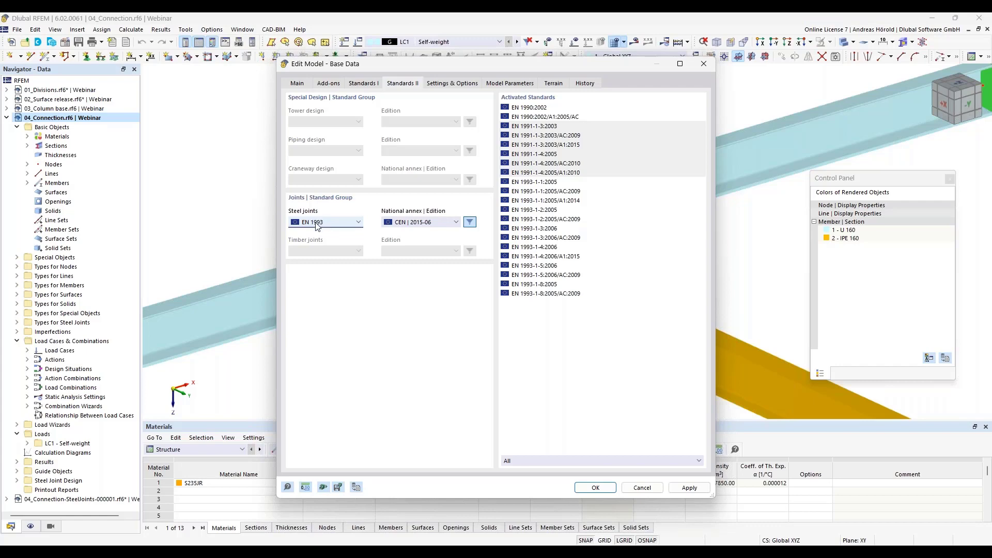
{"action": "left_click", "coordinate": [417, 223]}
{"action": "left_click", "coordinate": [429, 223]}
{"action": "left_click", "coordinate": [608, 489]}
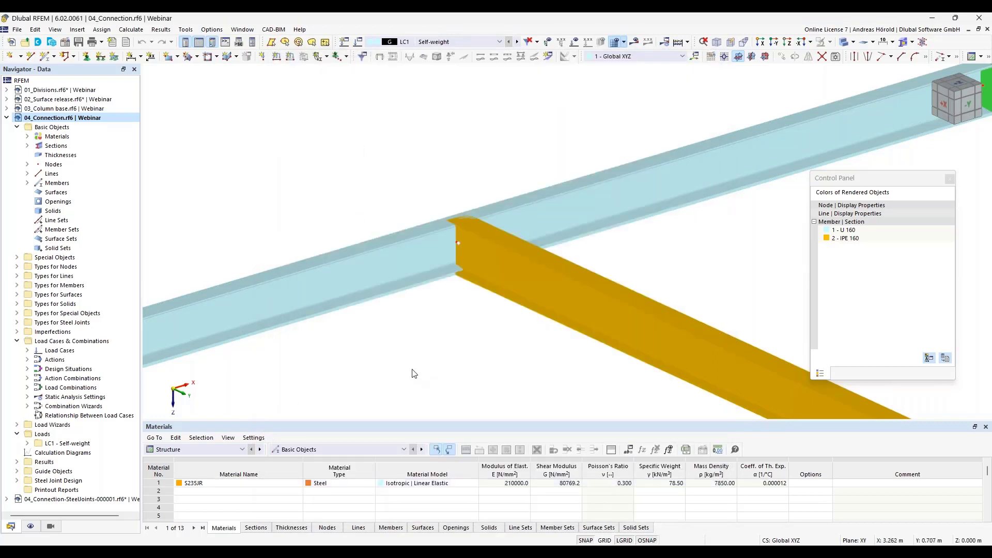
Create a new steel joint and assign it to node 1, where the IPE 160 beam meets the U 160 beam.
{"action": "left_click", "coordinate": [17, 323]}
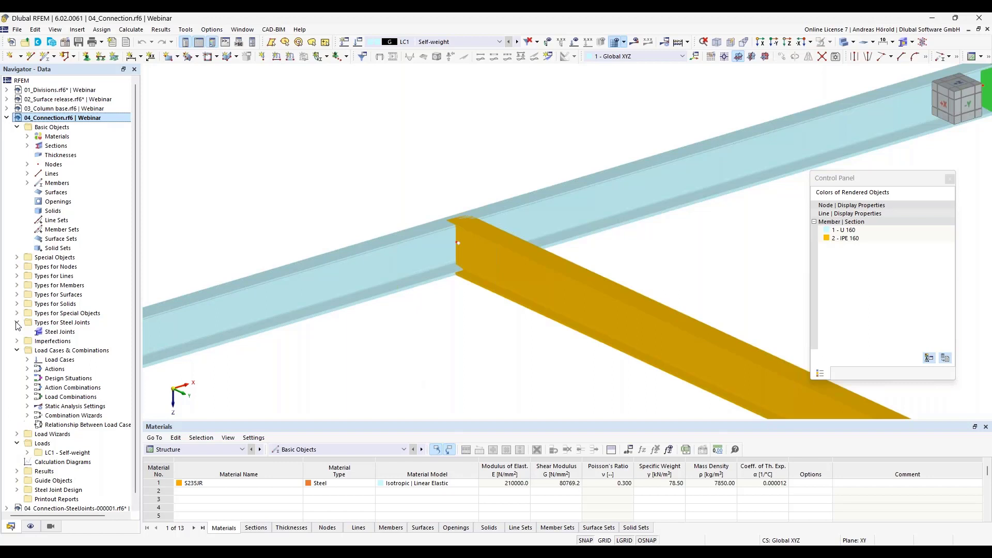
{"action": "right_click", "coordinate": [61, 335]}
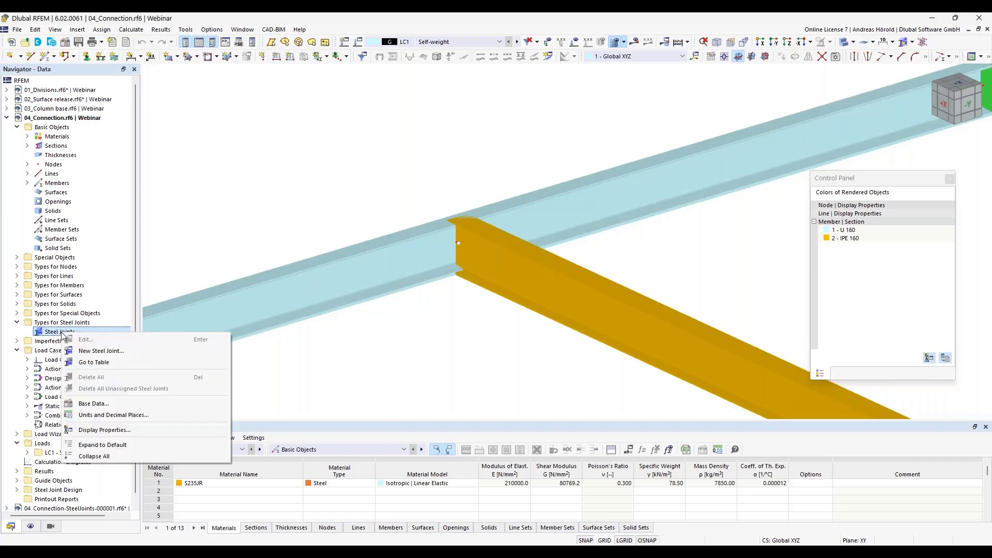
{"action": "left_click", "coordinate": [110, 352]}
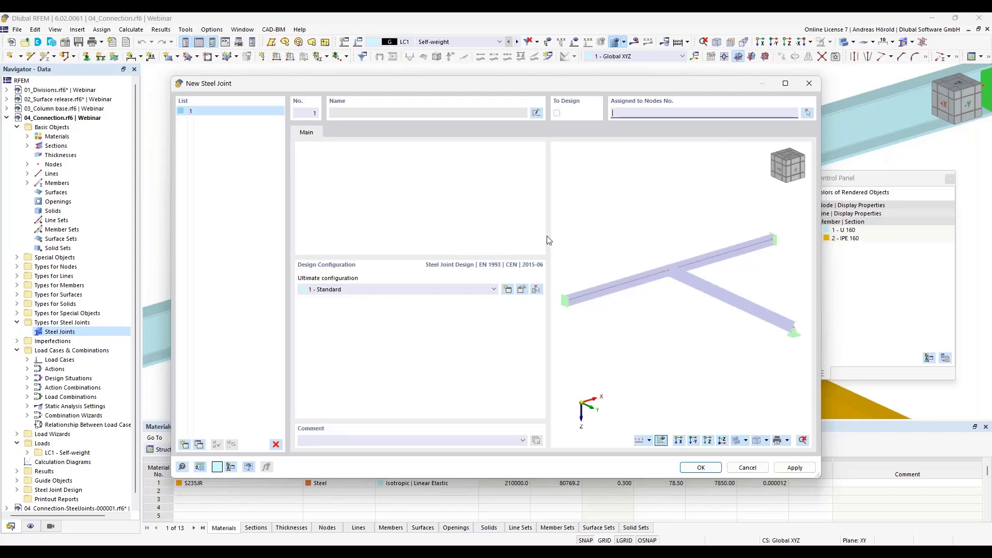
{"action": "left_click", "coordinate": [807, 112]}
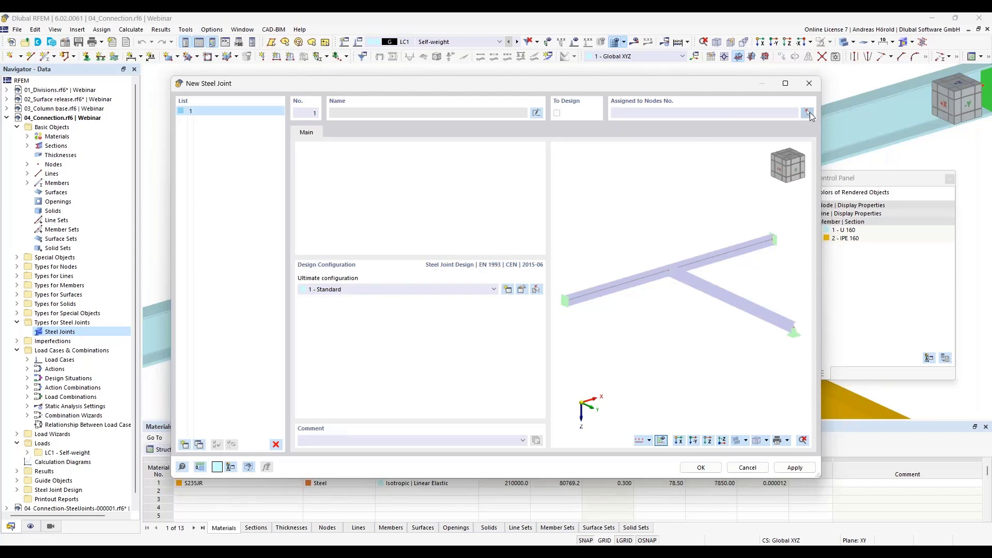
{"action": "left_click", "coordinate": [456, 242]}
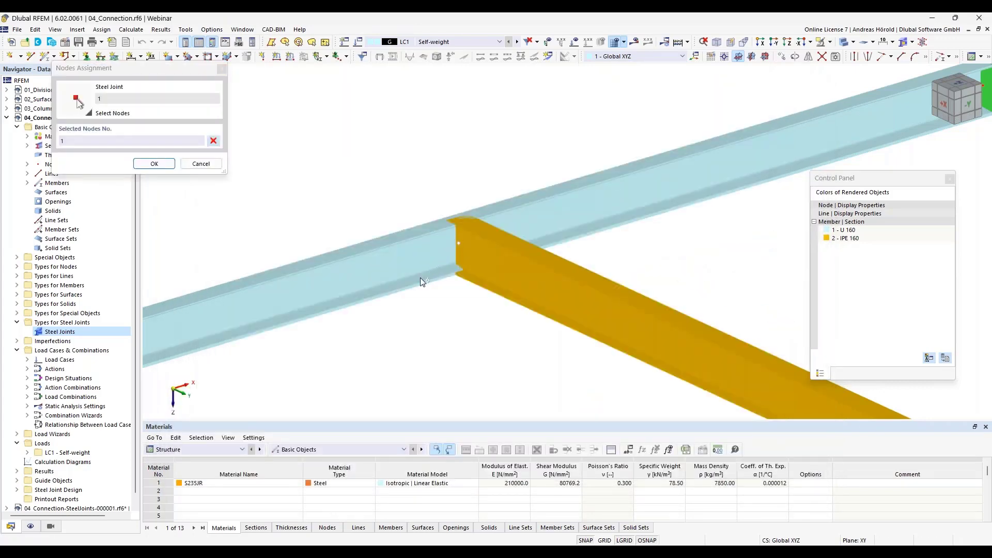
{"action": "left_click", "coordinate": [154, 164]}
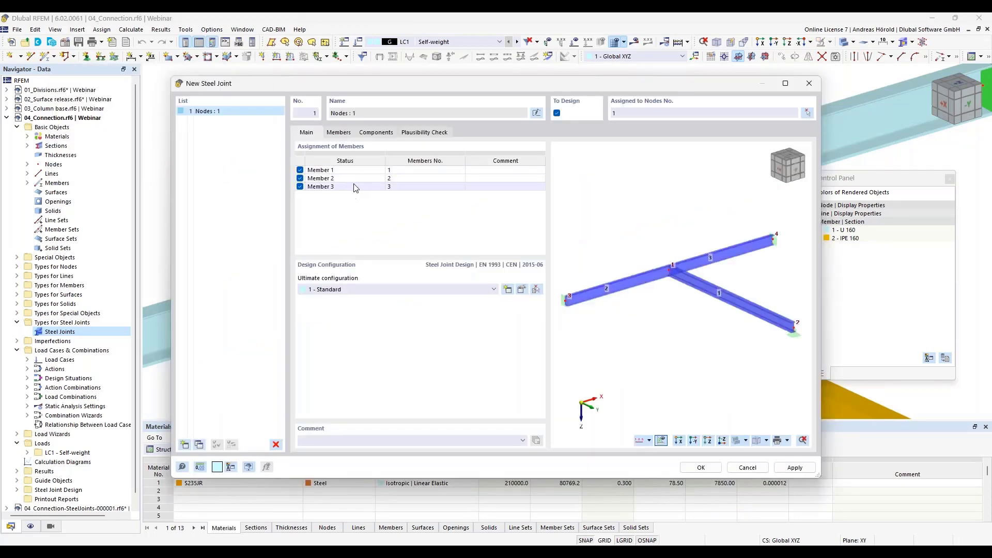
{"action": "scroll", "coordinate": [703, 268], "scroll_direction": "up", "scroll_amount": 5}
{"action": "scroll", "coordinate": [707, 267], "scroll_direction": "down", "scroll_amount": 3}
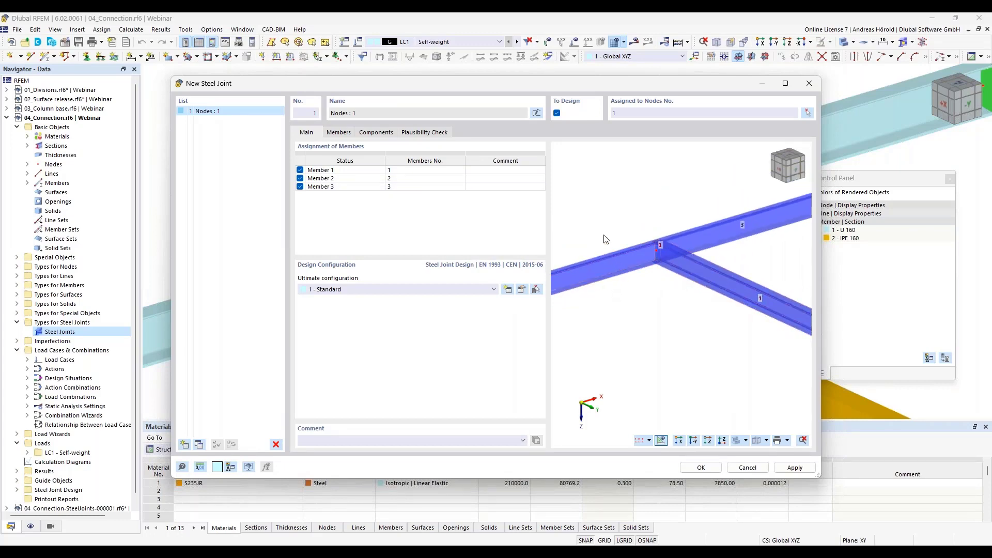
Support the ends of Members 2 and 3 instead of Member 1 in the steel joint, and make Member 2's type Continuous.
{"action": "left_click", "coordinate": [339, 133]}
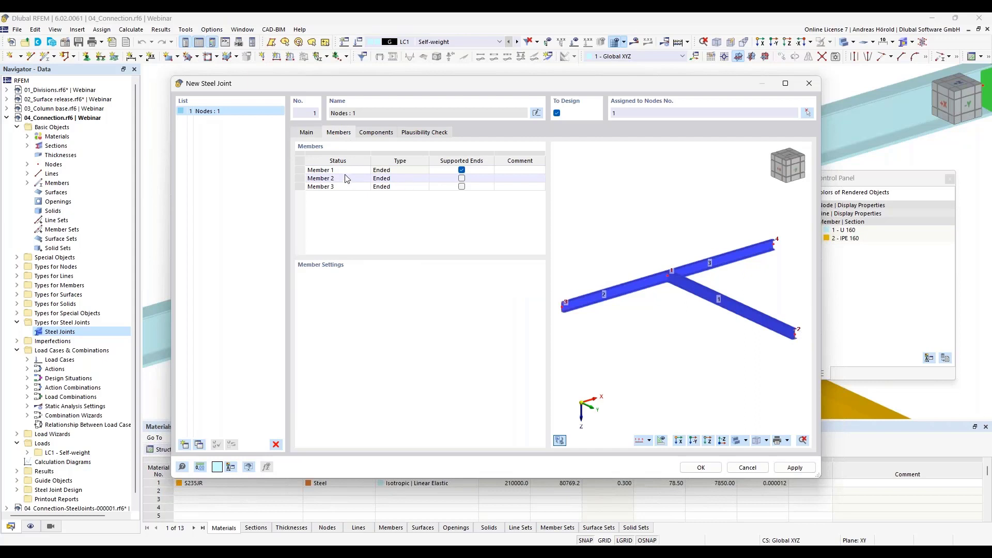
{"action": "left_click", "coordinate": [461, 170]}
{"action": "left_click", "coordinate": [461, 178]}
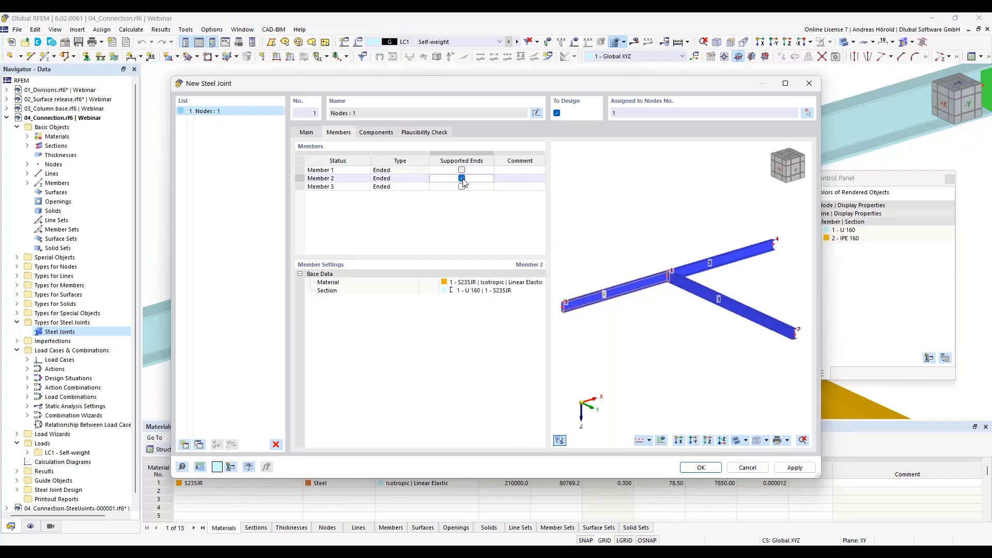
{"action": "left_click", "coordinate": [461, 186]}
{"action": "left_click", "coordinate": [393, 180]}
{"action": "left_click", "coordinate": [402, 181]}
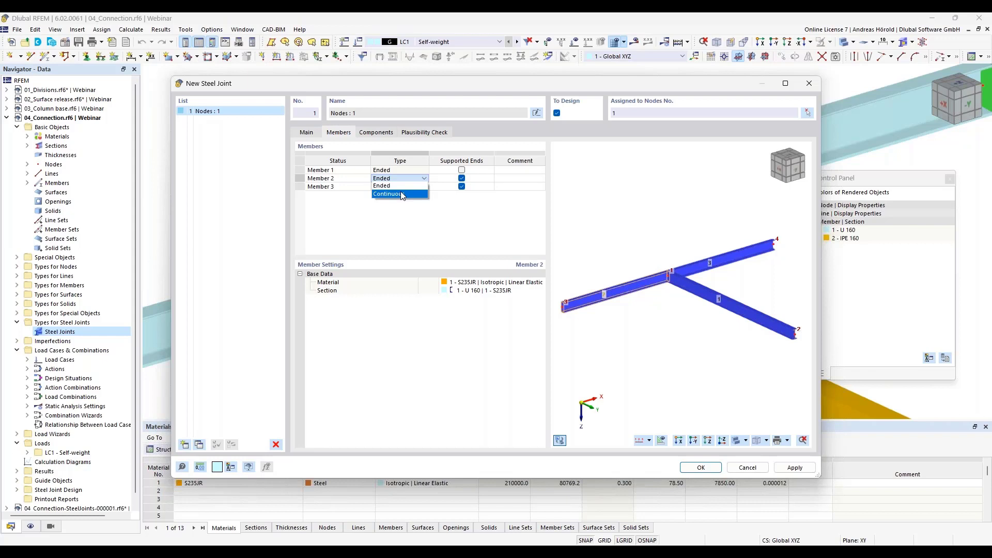
{"action": "left_click", "coordinate": [403, 194]}
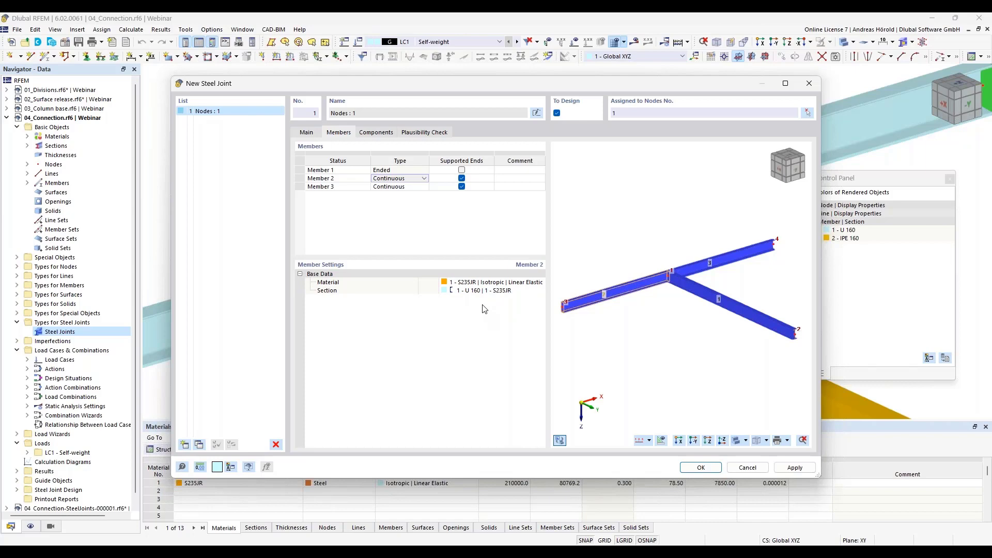
Open the steel joint template library for the joint's components, browse its general categories, and choose the one offering Cleats, Fin Plate and Short End Plate.
{"action": "left_click", "coordinate": [372, 135]}
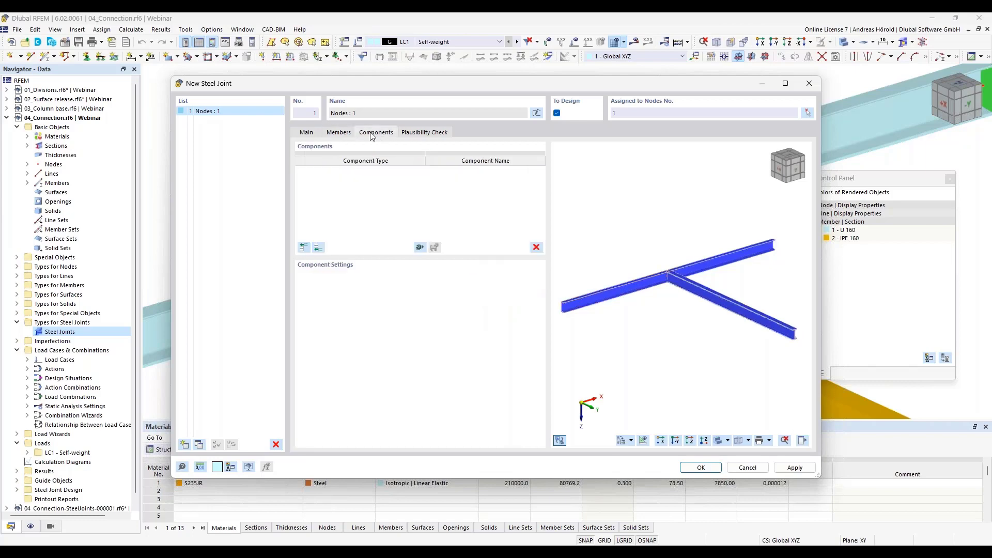
{"action": "left_click", "coordinate": [419, 248]}
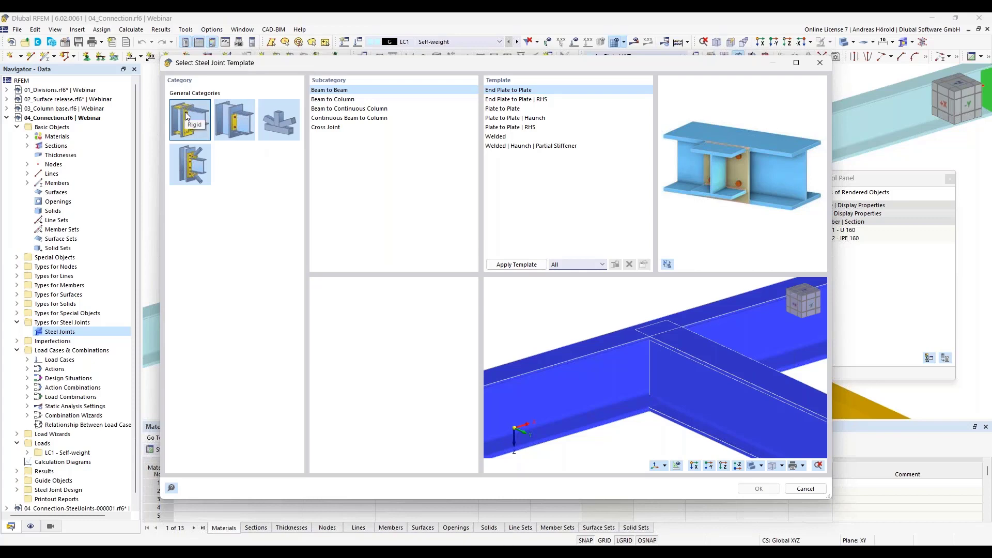
{"action": "left_click", "coordinate": [239, 117]}
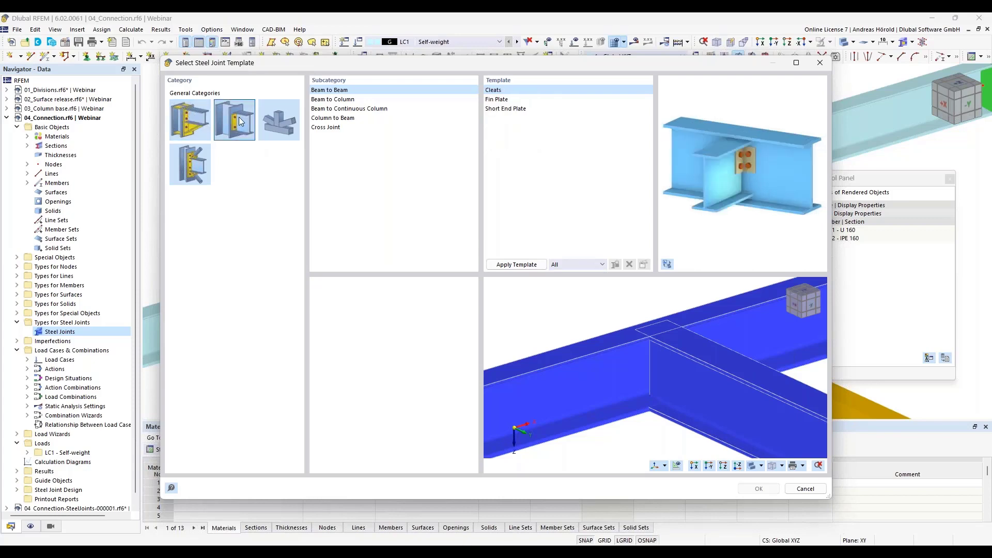
{"action": "left_click", "coordinate": [282, 127]}
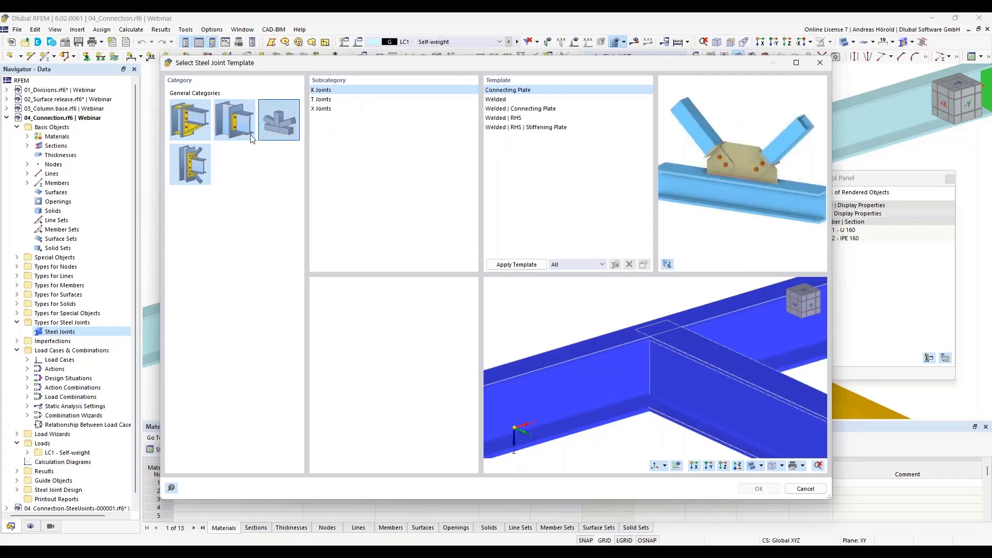
{"action": "left_click", "coordinate": [199, 166]}
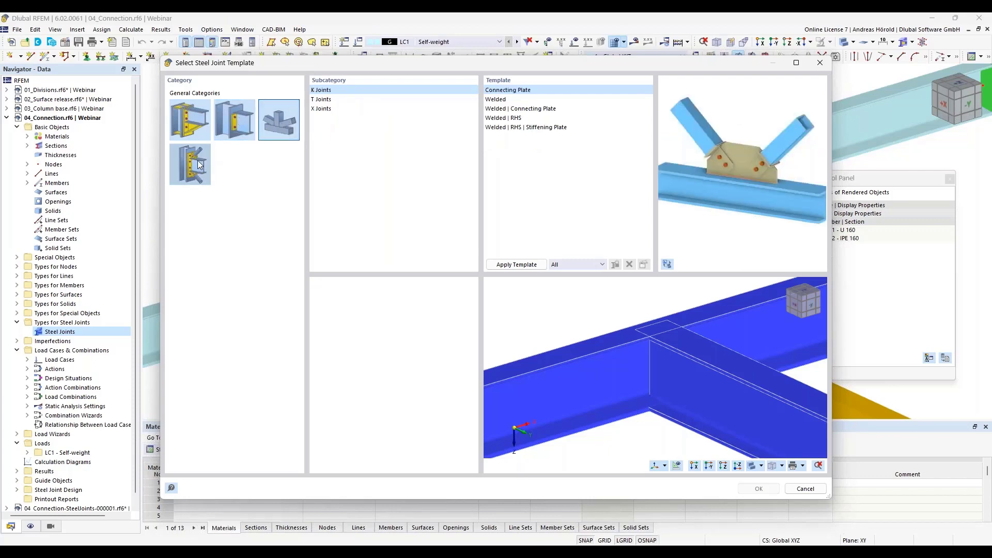
{"action": "left_click", "coordinate": [238, 119]}
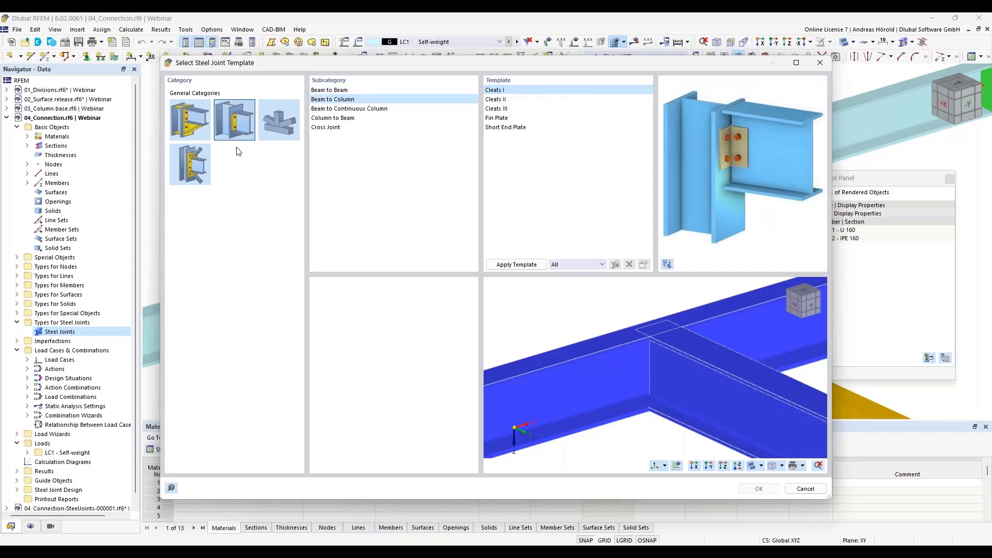
Compare the templates offered in the category's subcategories, from Beam to Beam through to Cross Joint.
{"action": "left_click", "coordinate": [333, 91]}
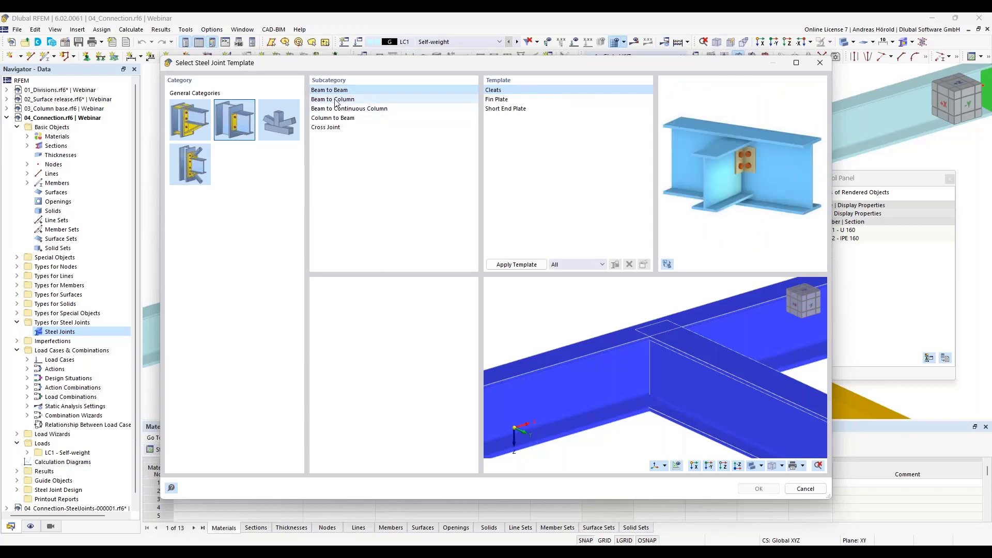
{"action": "left_click", "coordinate": [333, 100]}
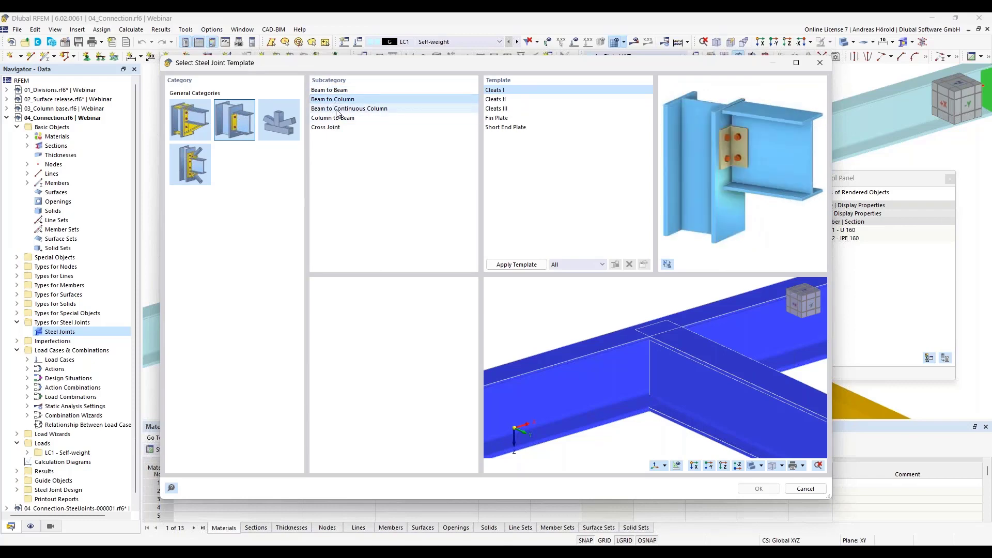
{"action": "left_click", "coordinate": [339, 110]}
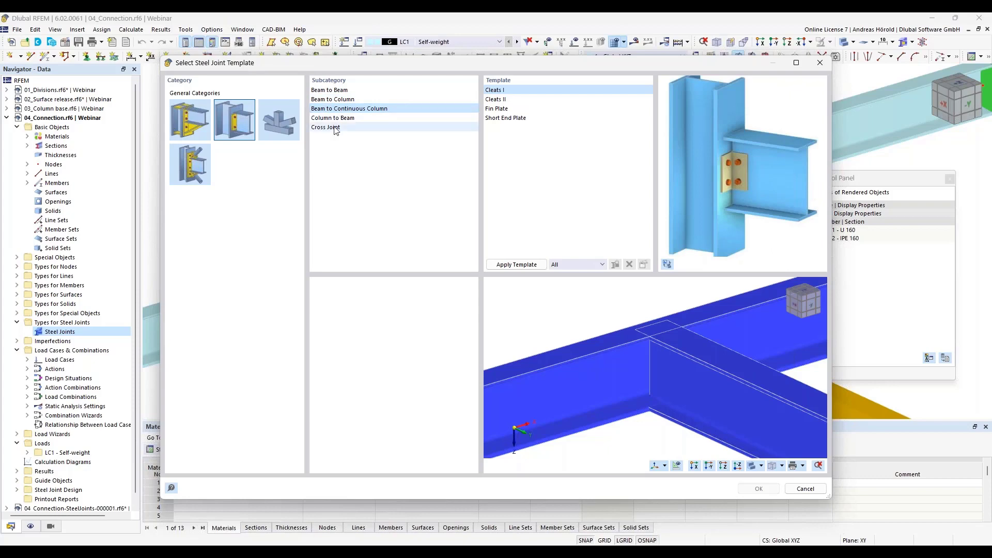
{"action": "left_click", "coordinate": [336, 118]}
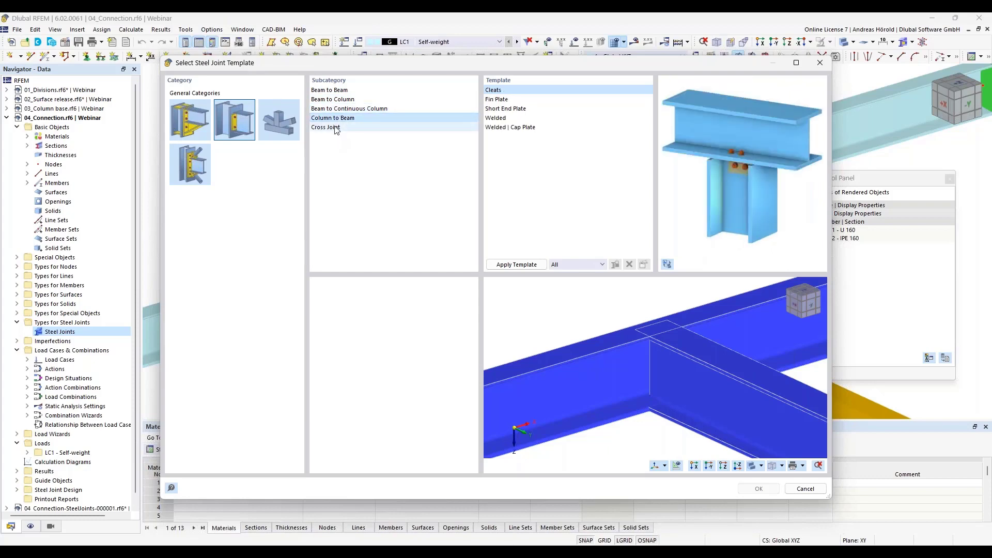
{"action": "left_click", "coordinate": [336, 128]}
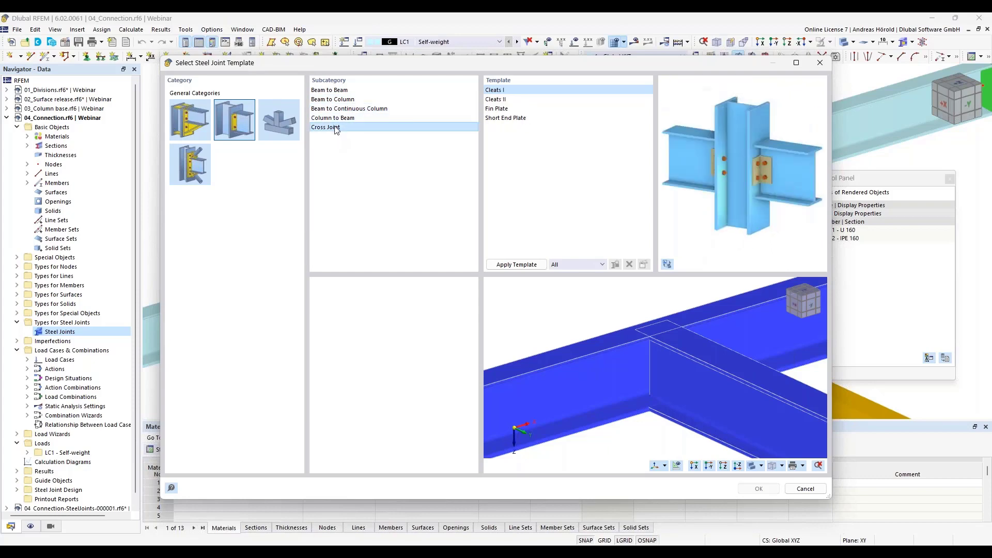
Preview the Beam to Beam templates Fin Plate and Short End Plate, and insert the Fin Plate template into the joint.
{"action": "left_click", "coordinate": [340, 91]}
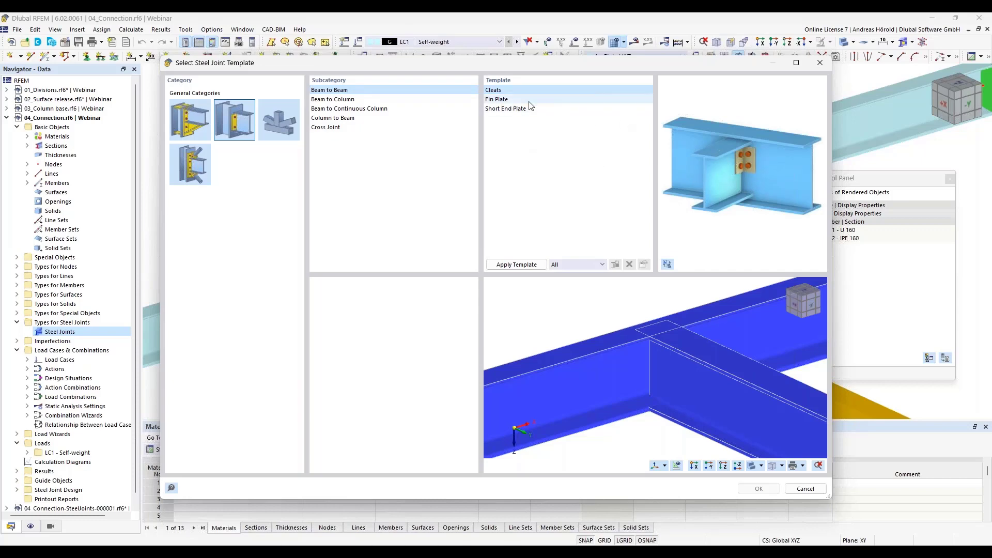
{"action": "left_click", "coordinate": [505, 99]}
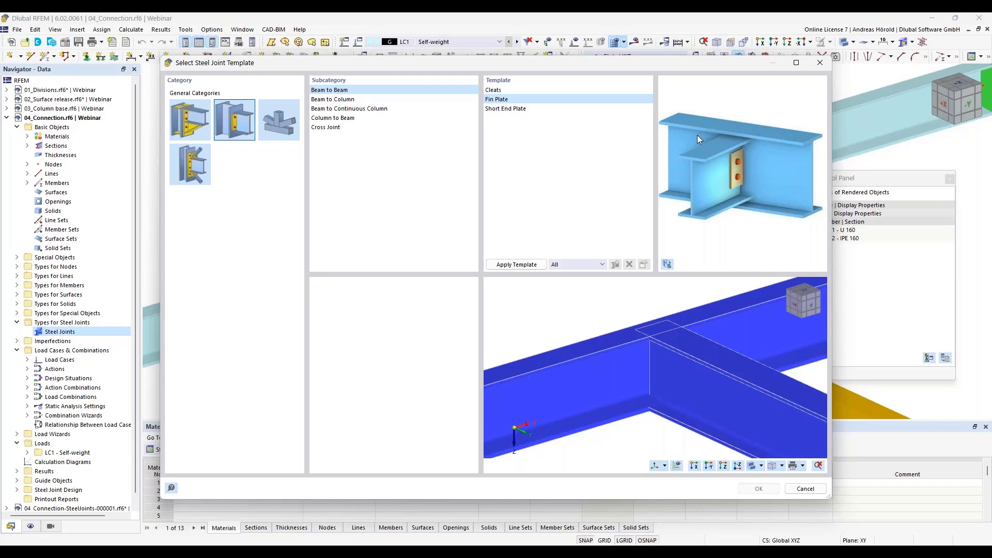
{"action": "left_click", "coordinate": [510, 111]}
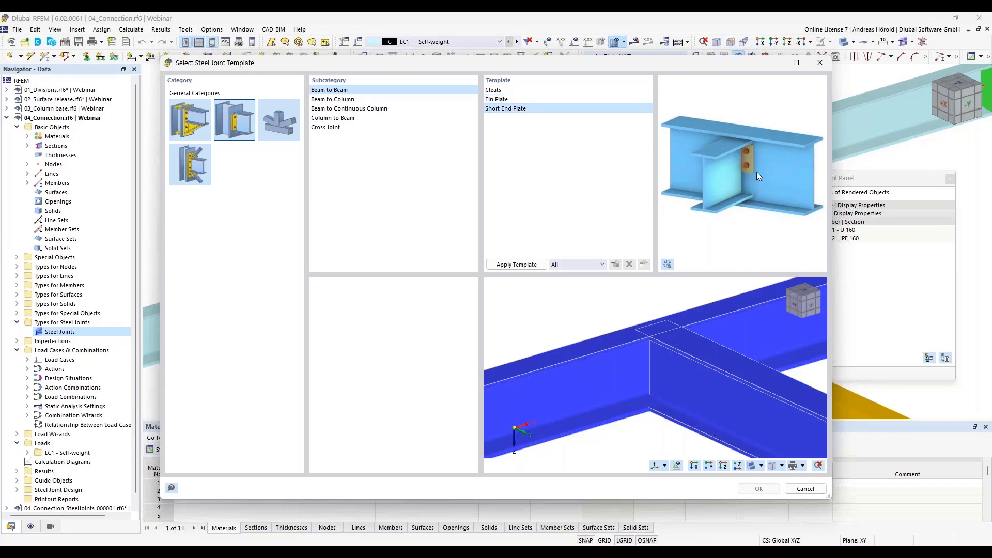
{"action": "left_click", "coordinate": [507, 100]}
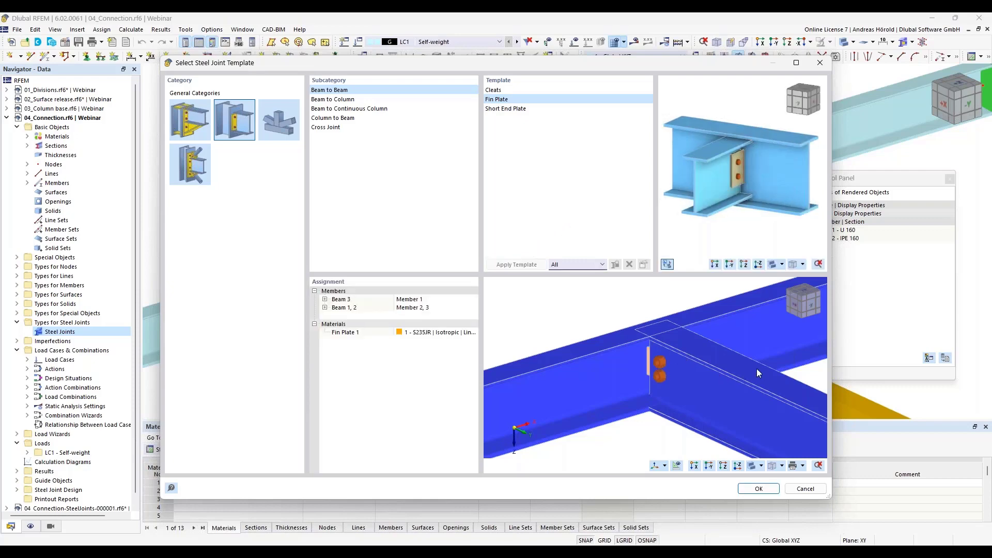
{"action": "middle_click_drag", "start_coordinate": [786, 371], "coordinate": [609, 358], "text": "ctrl"}
{"action": "scroll", "coordinate": [798, 391], "scroll_direction": "up", "scroll_amount": 5}
{"action": "scroll", "coordinate": [764, 375], "scroll_direction": "down", "scroll_amount": 3}
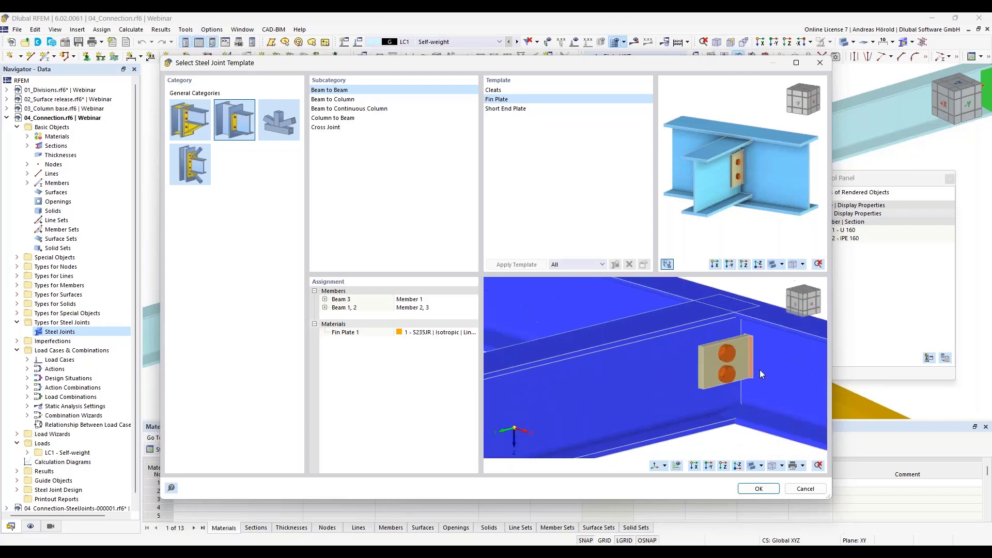
{"action": "left_click", "coordinate": [756, 489]}
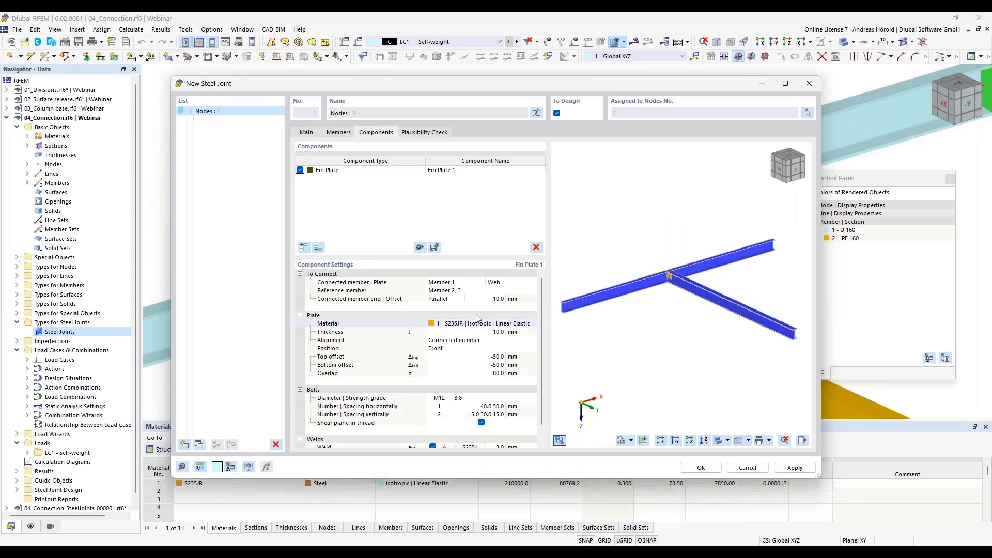
Examine which members the fin plate uses as its connected member and reference member in the joint preview.
{"action": "scroll", "coordinate": [722, 301], "scroll_direction": "up", "scroll_amount": 5}
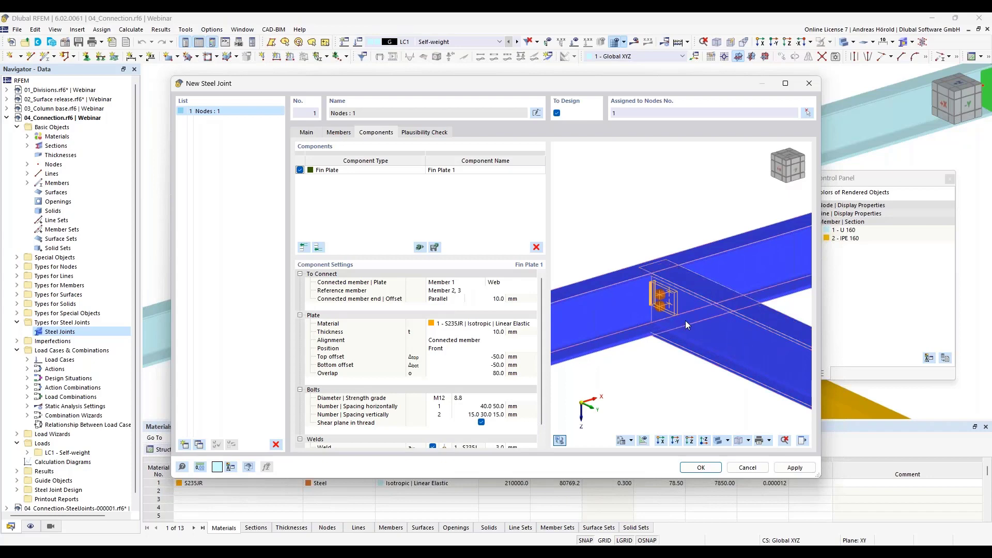
{"action": "left_click", "coordinate": [451, 284]}
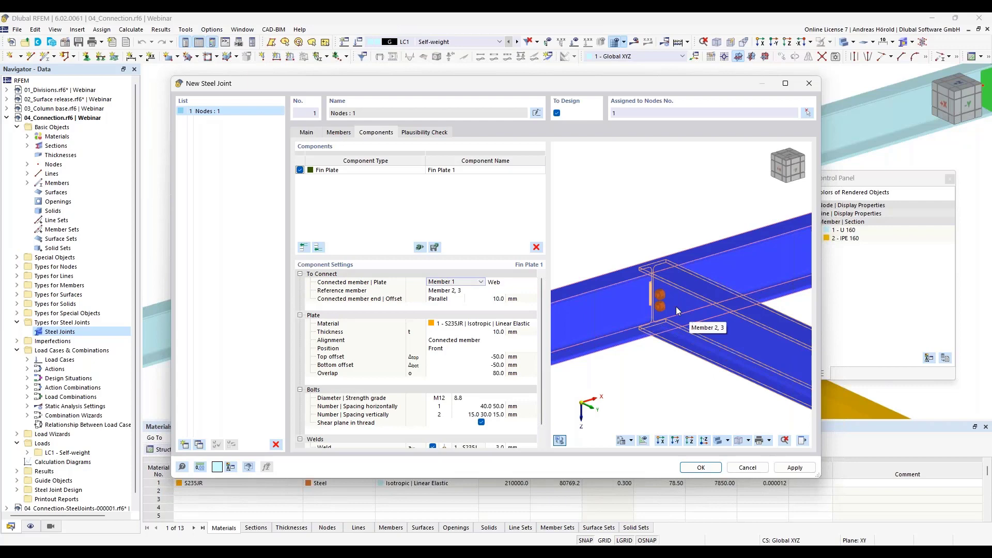
{"action": "left_click", "coordinate": [442, 292]}
{"action": "scroll", "coordinate": [682, 296], "scroll_direction": "down", "scroll_amount": 3}
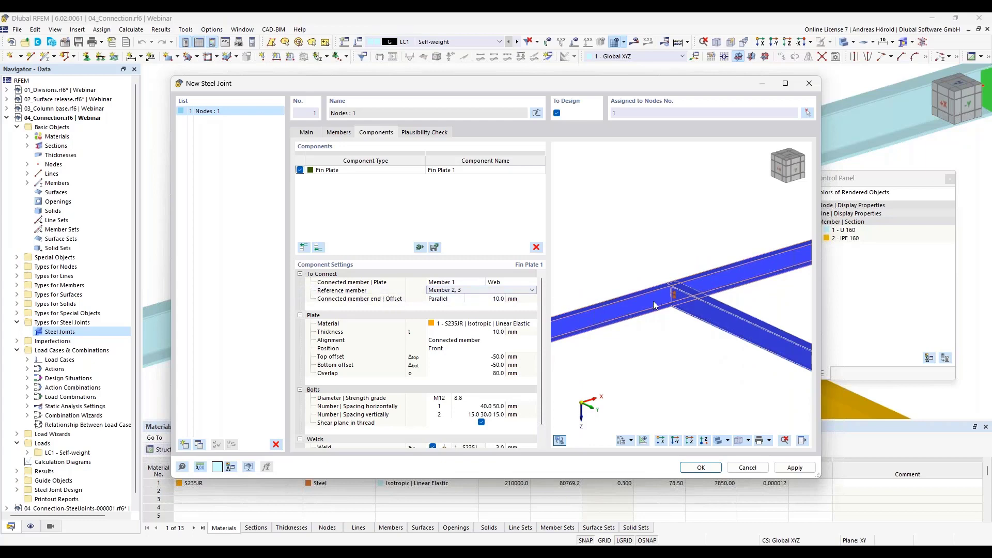
{"action": "scroll", "coordinate": [713, 298], "scroll_direction": "up", "scroll_amount": 3}
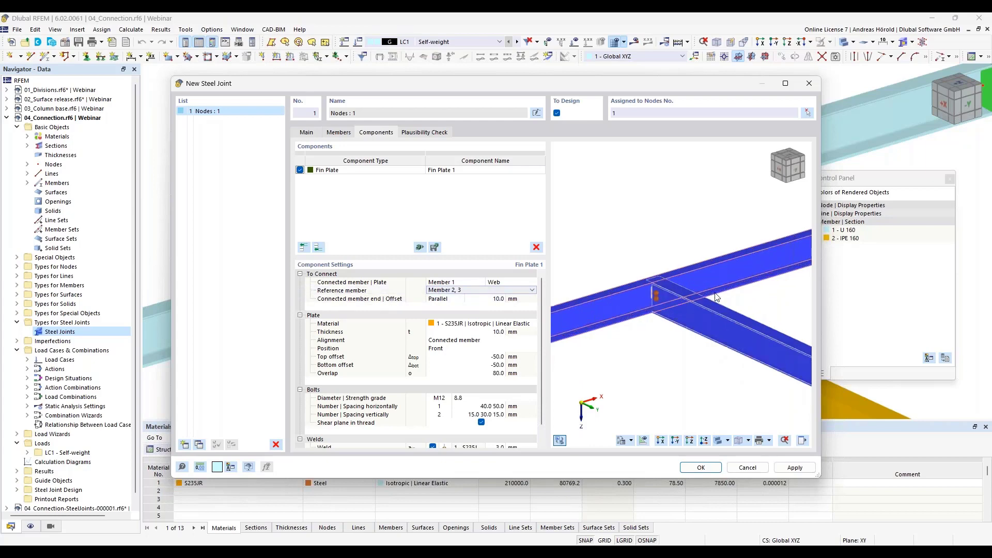
{"action": "scroll", "coordinate": [582, 321], "scroll_direction": "up", "scroll_amount": 1}
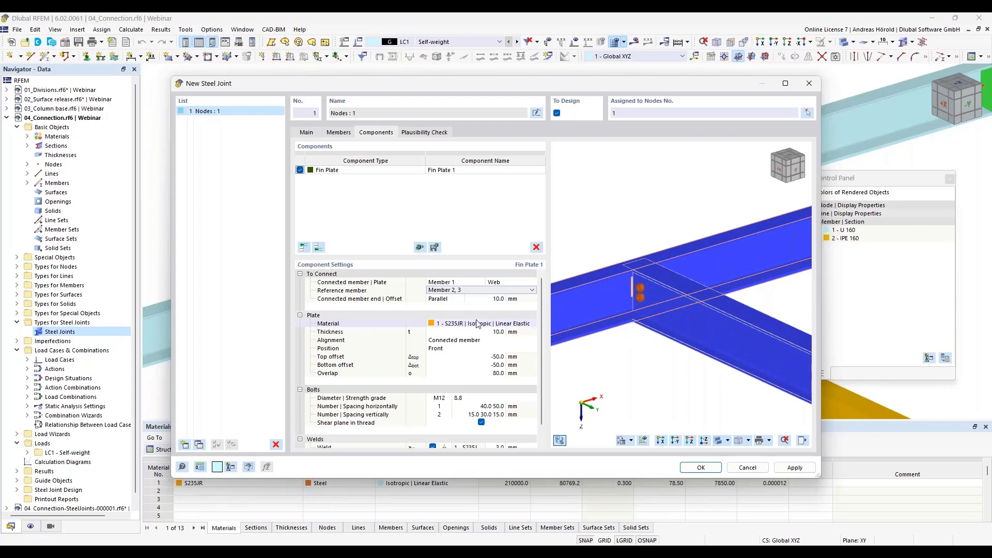
Set the fin plate's connected member end offset to 70 mm with the Parallel option, and inspect the plate from the other side.
{"action": "left_click", "coordinate": [438, 300]}
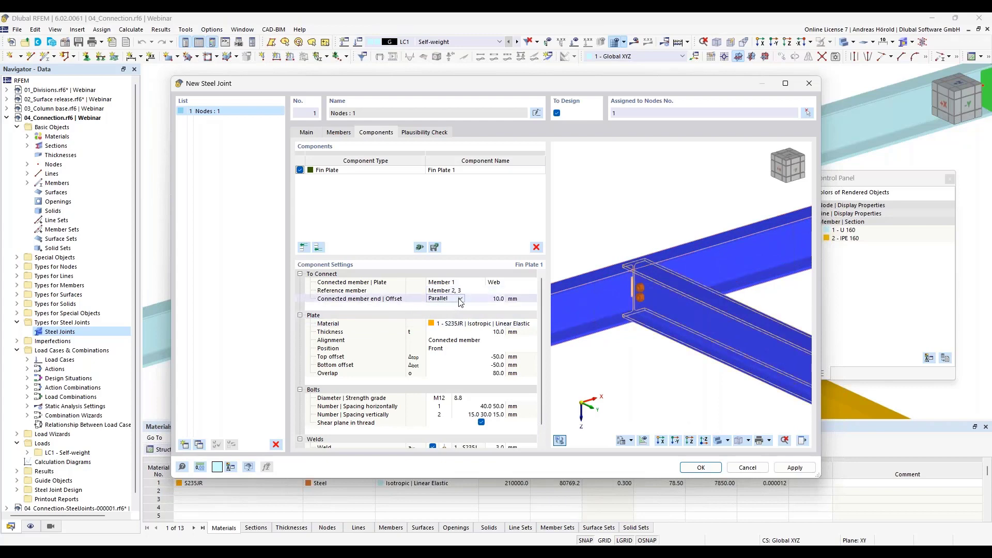
{"action": "left_click", "coordinate": [461, 299]}
{"action": "left_click", "coordinate": [460, 300]}
{"action": "left_click", "coordinate": [498, 299]}
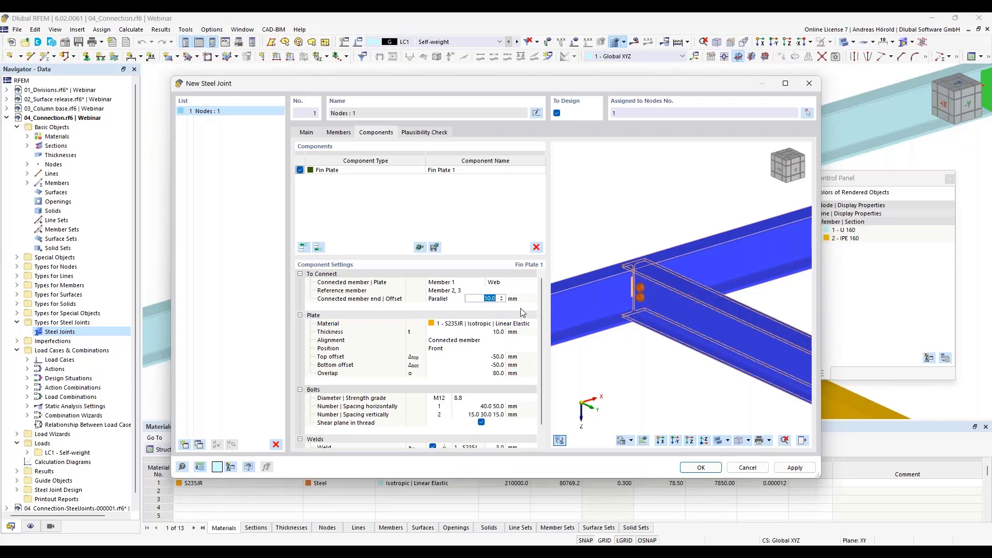
{"action": "type", "text": "70"}
{"action": "key", "text": "Return"}
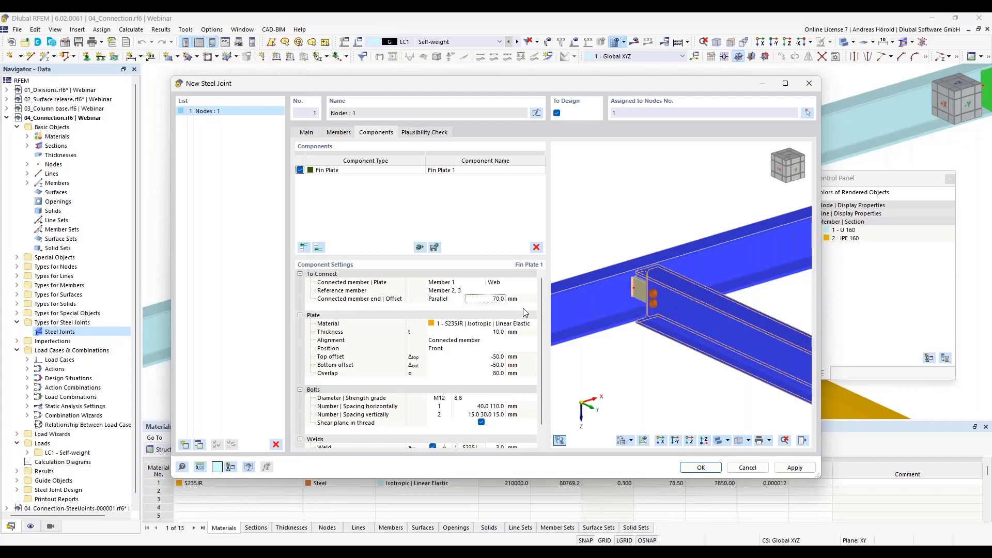
{"action": "middle_click_drag", "start_coordinate": [786, 299], "coordinate": [586, 310], "text": "ctrl"}
{"action": "scroll", "coordinate": [718, 308], "scroll_direction": "up", "scroll_amount": 2}
{"action": "scroll", "coordinate": [718, 308], "scroll_direction": "up", "scroll_amount": 2}
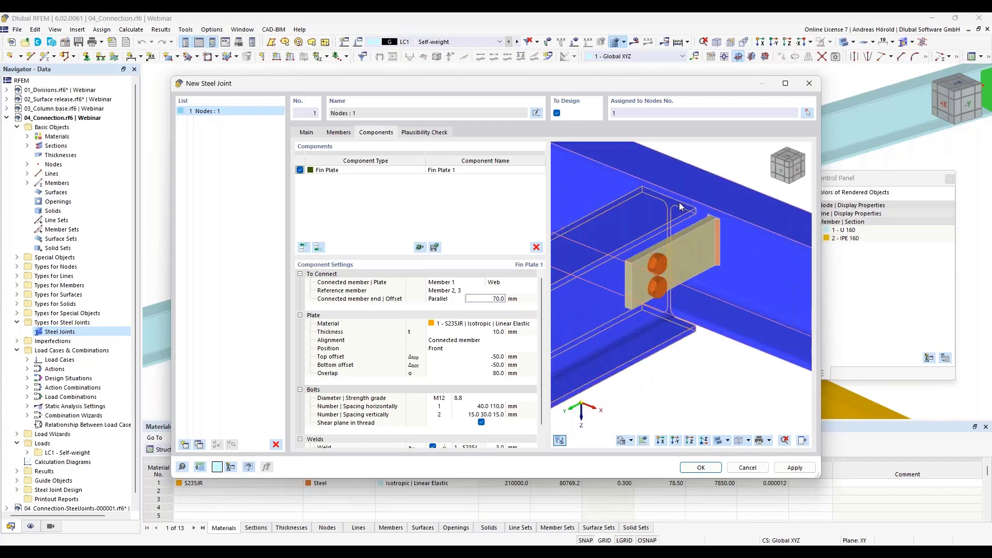
{"action": "scroll", "coordinate": [681, 289], "scroll_direction": "down", "scroll_amount": 3}
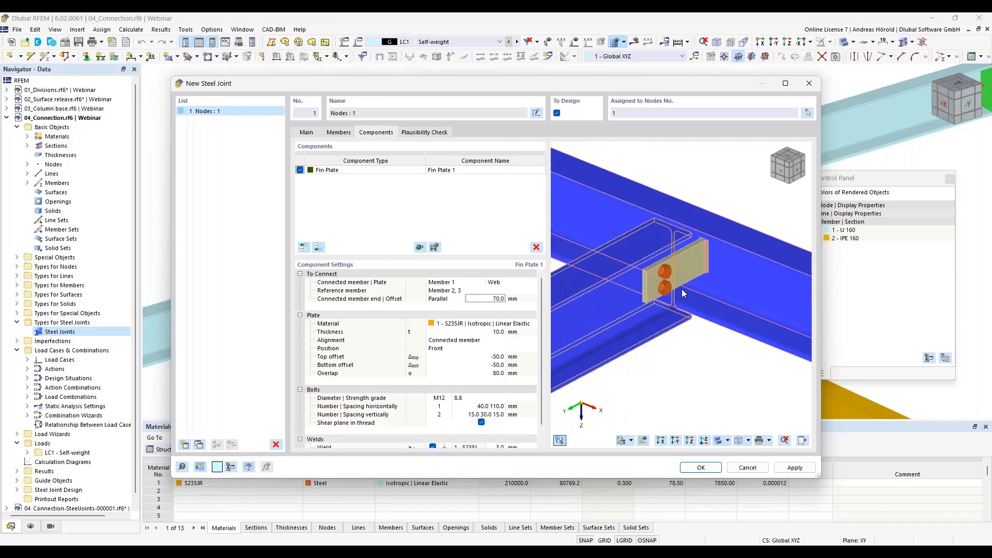
Review the material, thickness and alignment settings of the fin plate.
{"action": "left_click", "coordinate": [487, 324]}
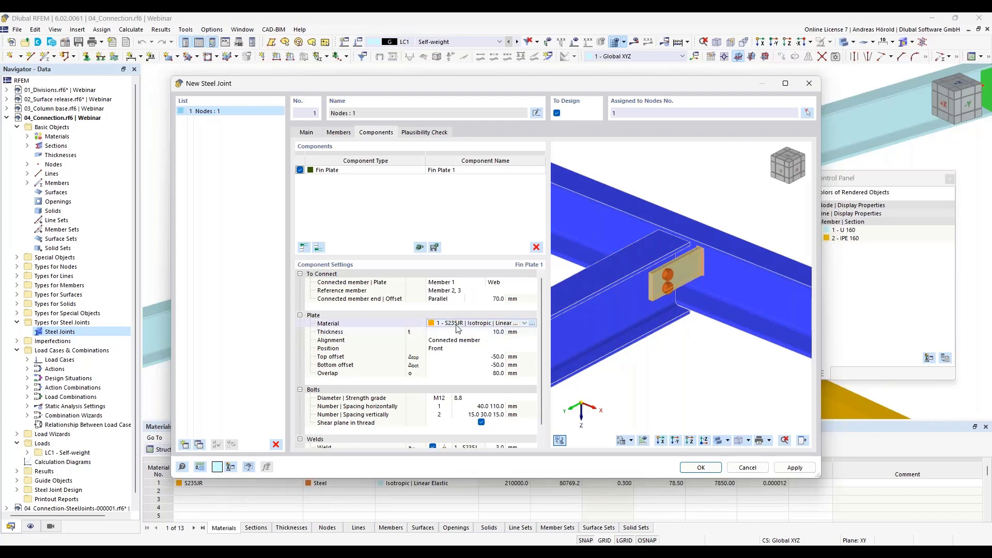
{"action": "left_click", "coordinate": [499, 333]}
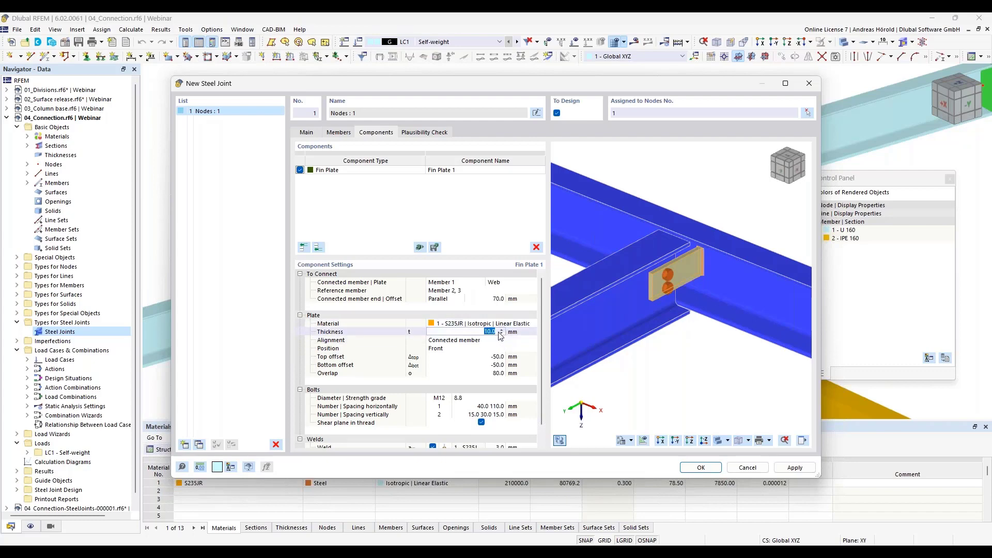
{"action": "left_click", "coordinate": [472, 341]}
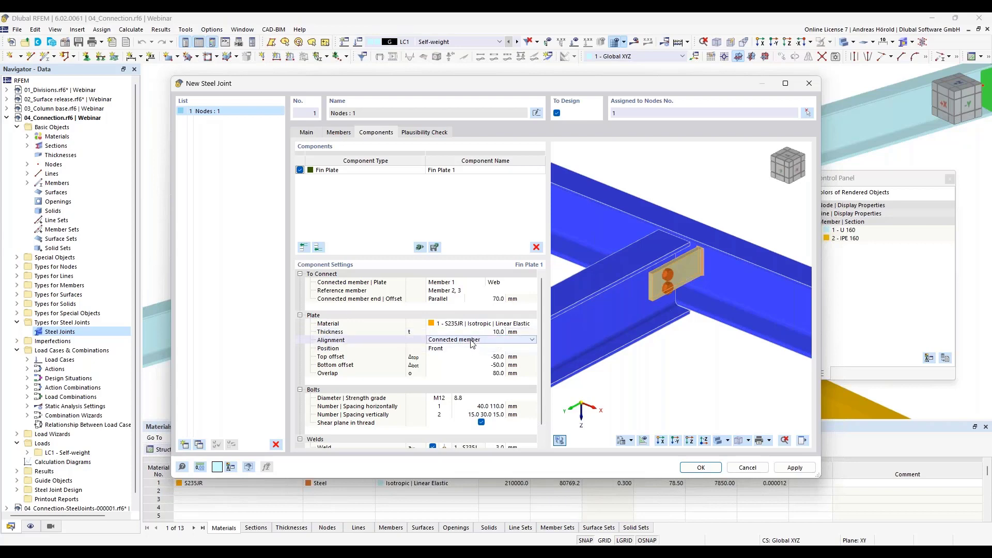
{"action": "left_click", "coordinate": [533, 340]}
{"action": "left_click", "coordinate": [533, 339]}
Try the Rear position for the fin plate, and return it to Front.
{"action": "left_click", "coordinate": [428, 351]}
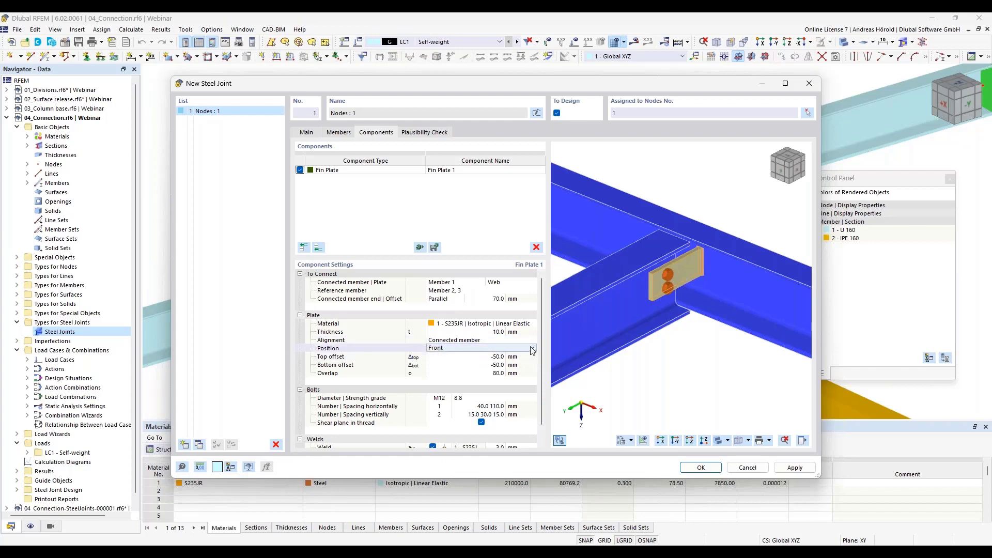
{"action": "scroll", "coordinate": [711, 314], "scroll_direction": "up", "scroll_amount": 2}
{"action": "middle_click_drag", "start_coordinate": [711, 311], "coordinate": [691, 353]}
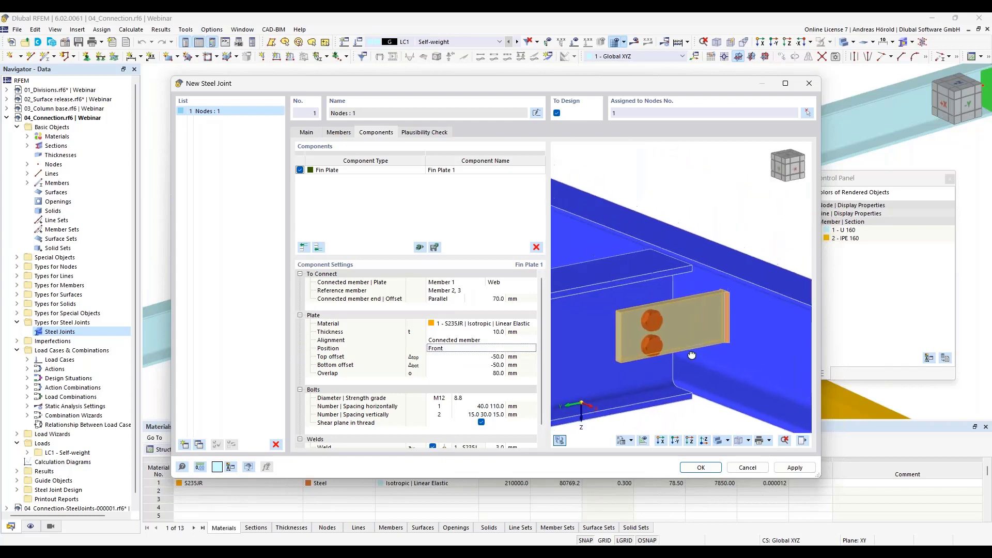
{"action": "left_click", "coordinate": [488, 350]}
{"action": "left_click", "coordinate": [533, 349]}
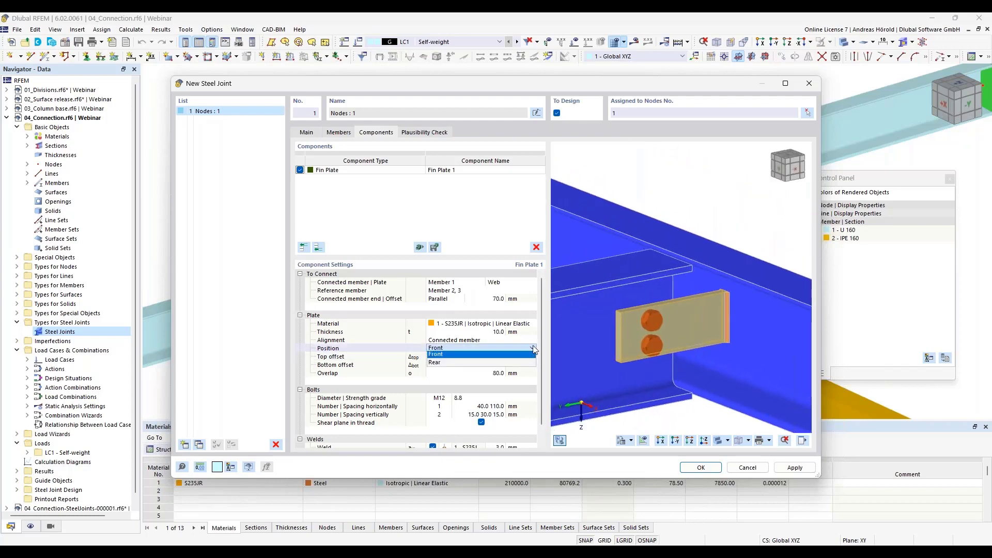
{"action": "left_click", "coordinate": [450, 365]}
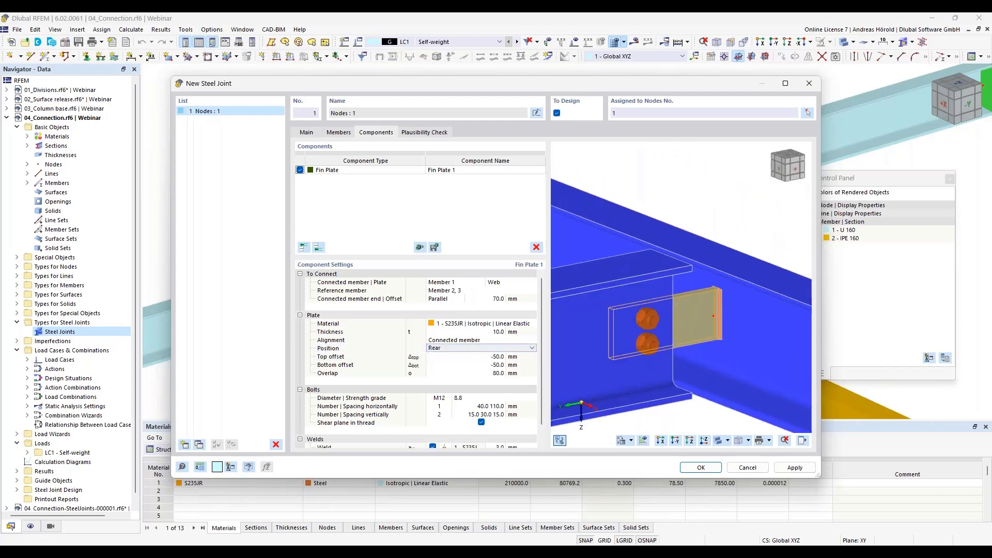
{"action": "left_click", "coordinate": [511, 350]}
{"action": "left_click", "coordinate": [478, 357]}
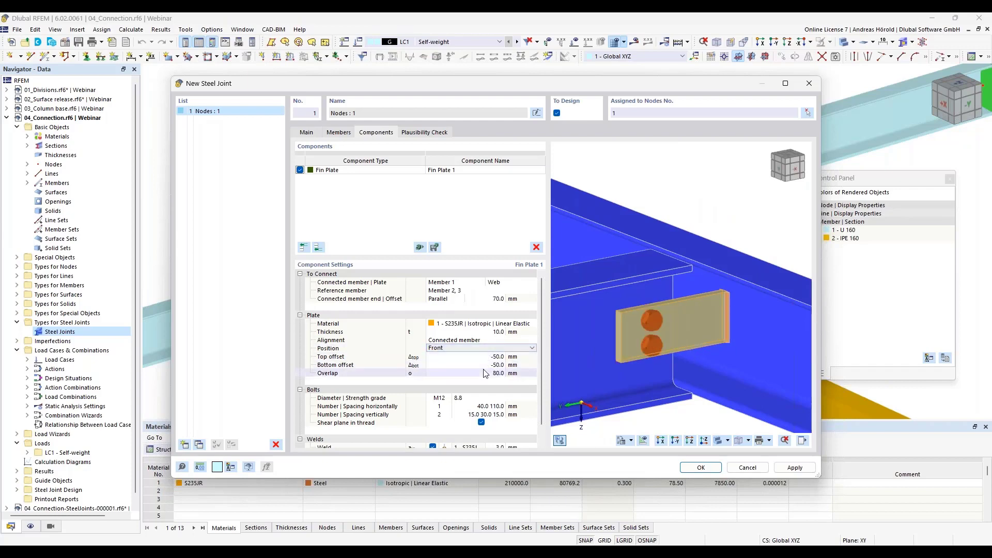
Set the fin plate's top and bottom offsets to -30 mm each, leaving the overlap at 80 mm.
{"action": "left_click", "coordinate": [495, 357]}
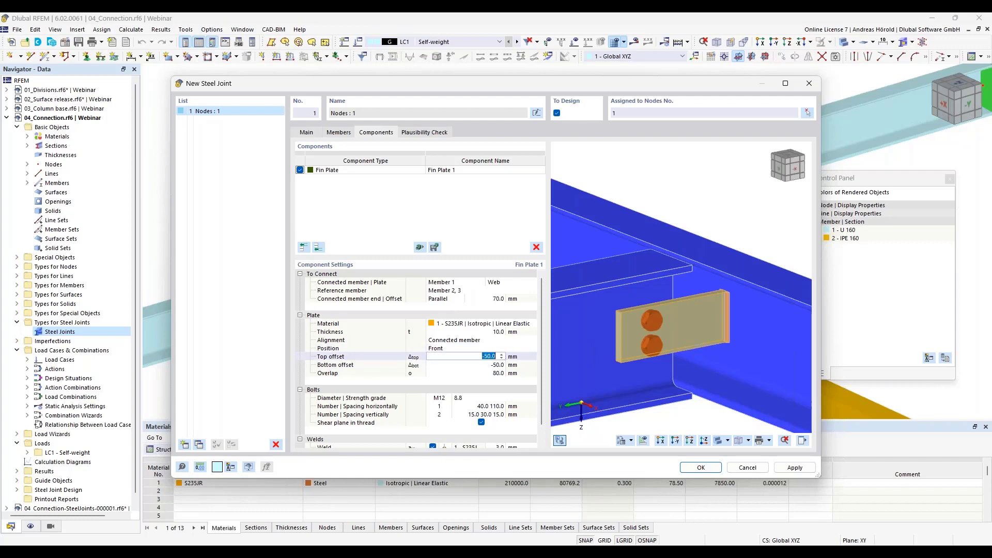
{"action": "type", "text": "-30"}
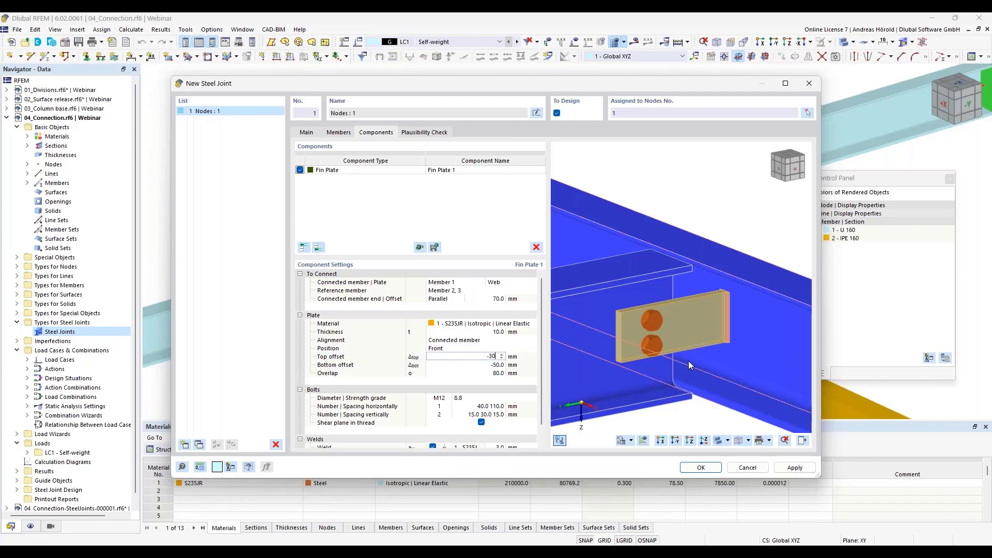
{"action": "left_click", "coordinate": [491, 366]}
{"action": "key", "text": "BackSpace"}
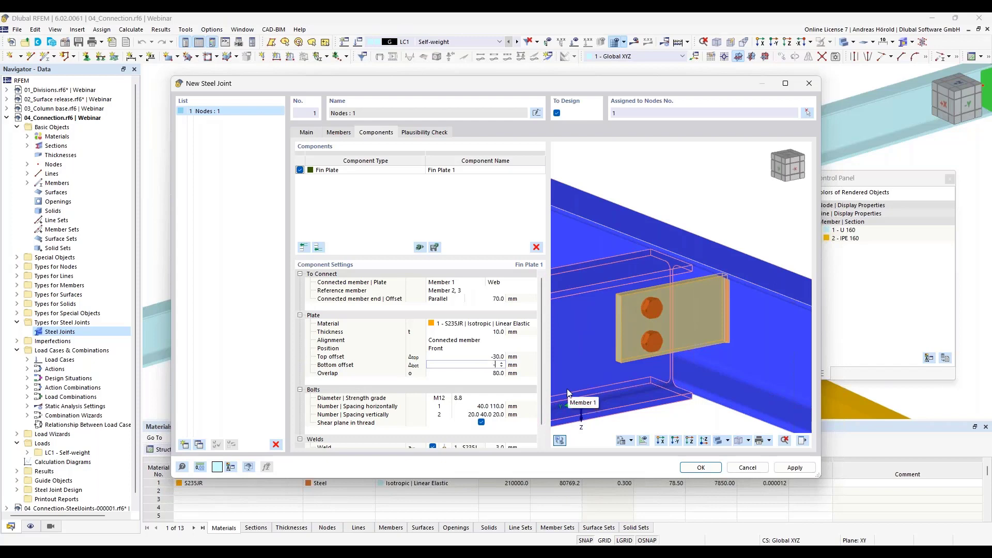
{"action": "left_click", "coordinate": [494, 374]}
{"action": "type", "text": "9"}
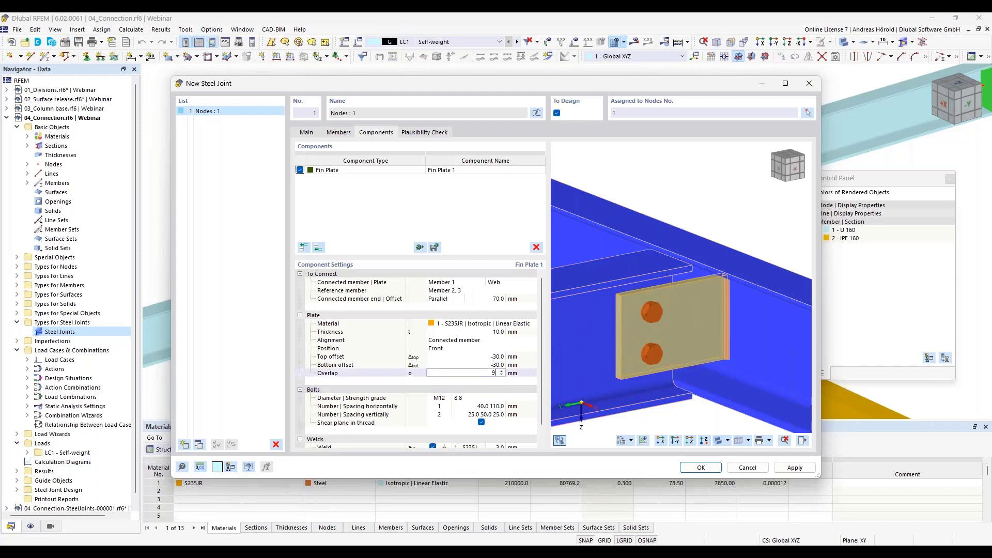
Try fin plate bottom offsets of -50 mm and -40 mm, and return the offset to -30 mm.
{"action": "left_click", "coordinate": [497, 366]}
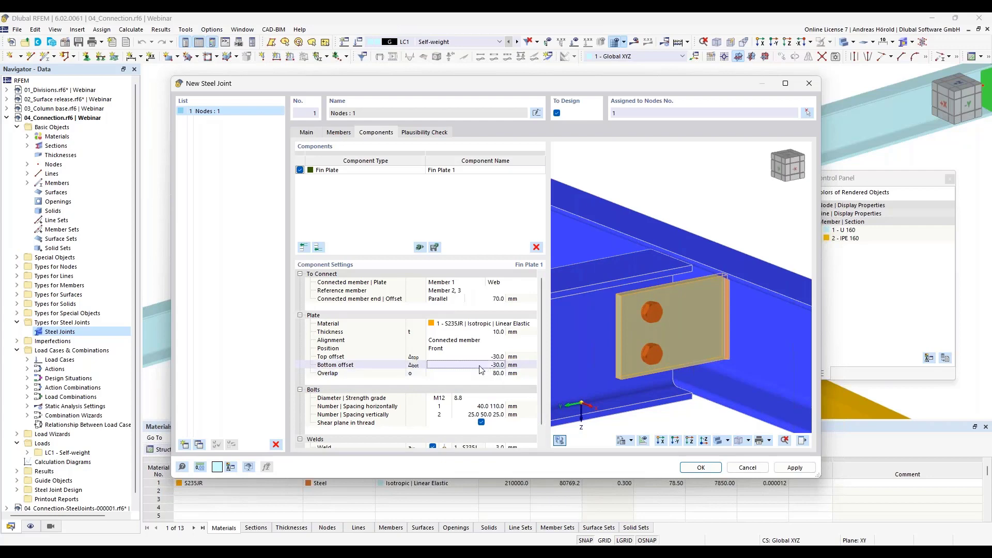
{"action": "type", "text": "-50"}
{"action": "key", "text": "Return"}
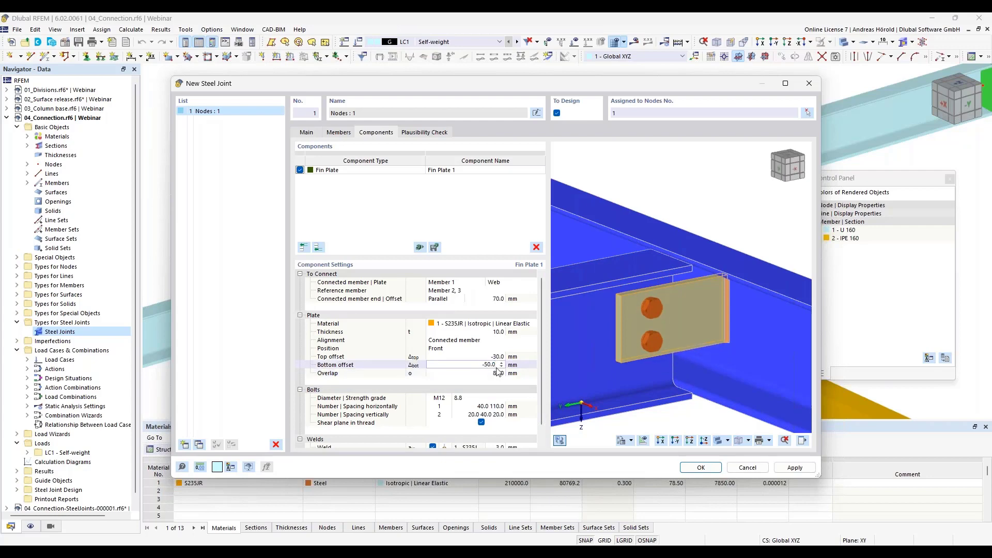
{"action": "key", "text": "ctrl+z"}
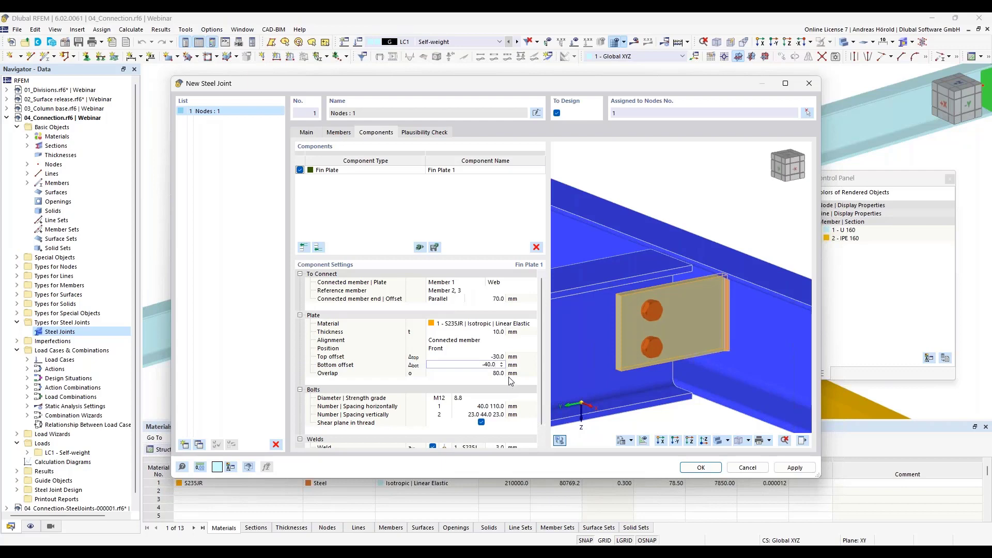
{"action": "scroll", "coordinate": [491, 363], "scroll_direction": "down", "scroll_amount": 1}
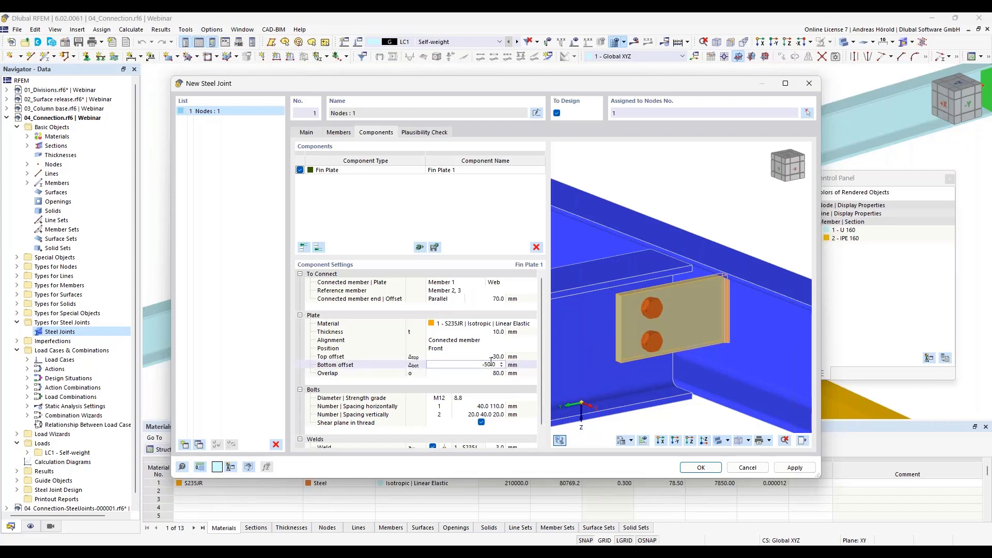
{"action": "scroll", "coordinate": [491, 363], "scroll_direction": "up", "scroll_amount": 2}
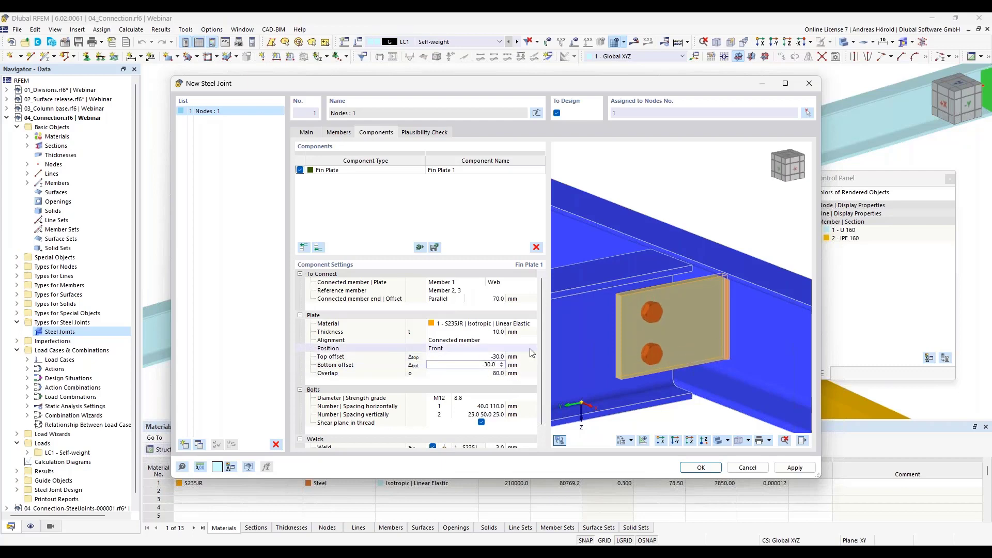
Keep the fin plate bolts at diameter M12 and set their strength grade to 4.6.
{"action": "left_click", "coordinate": [438, 398]}
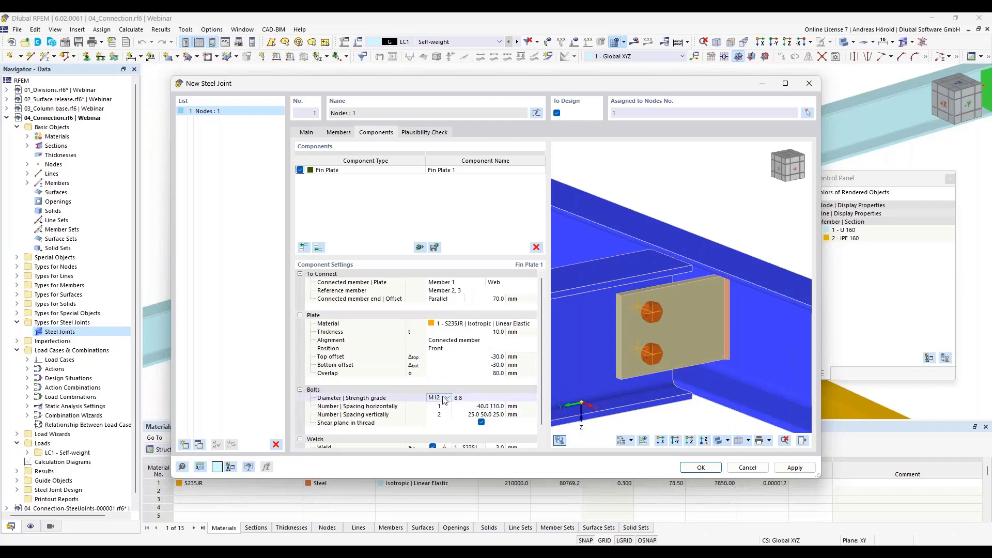
{"action": "left_click", "coordinate": [447, 398]}
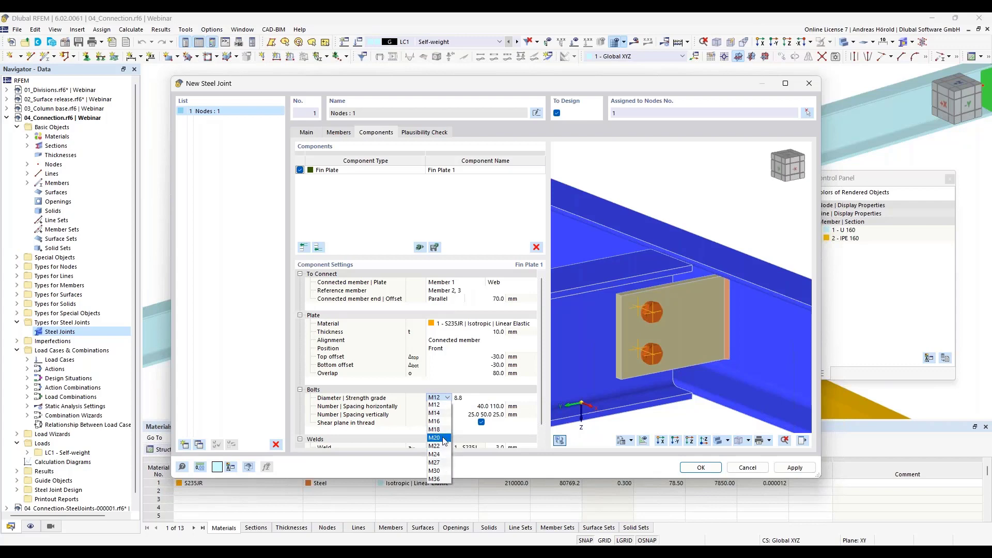
{"action": "left_click", "coordinate": [440, 405]}
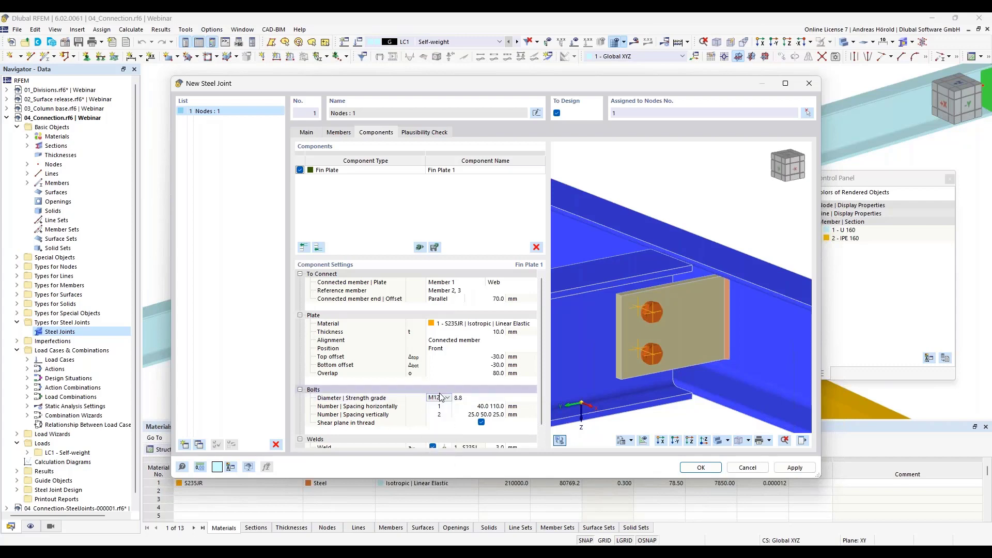
{"action": "left_click", "coordinate": [479, 399]}
{"action": "left_click", "coordinate": [491, 400]}
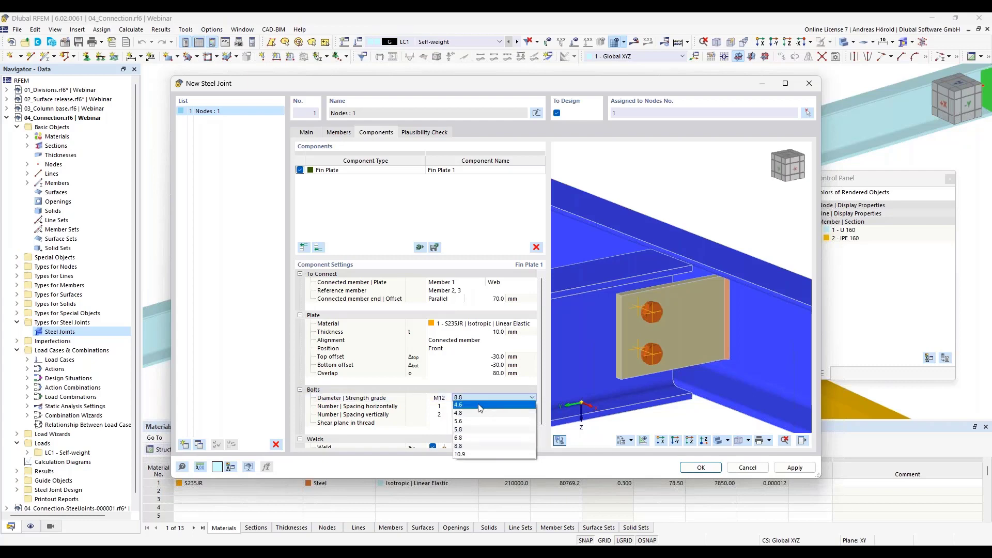
{"action": "left_click", "coordinate": [478, 405]}
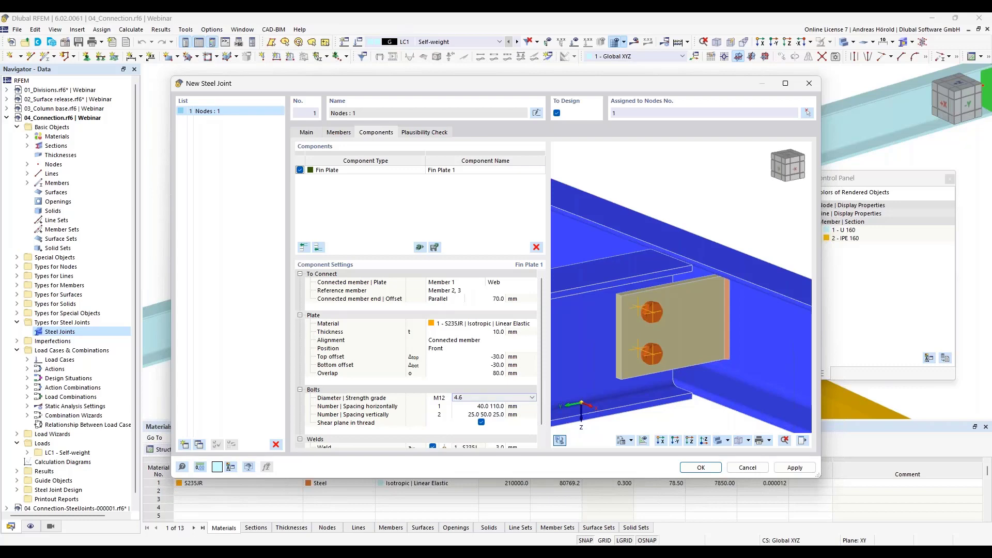
Try three bolts in the horizontal direction on the fin plate, and return the number to one.
{"action": "left_click", "coordinate": [444, 405]}
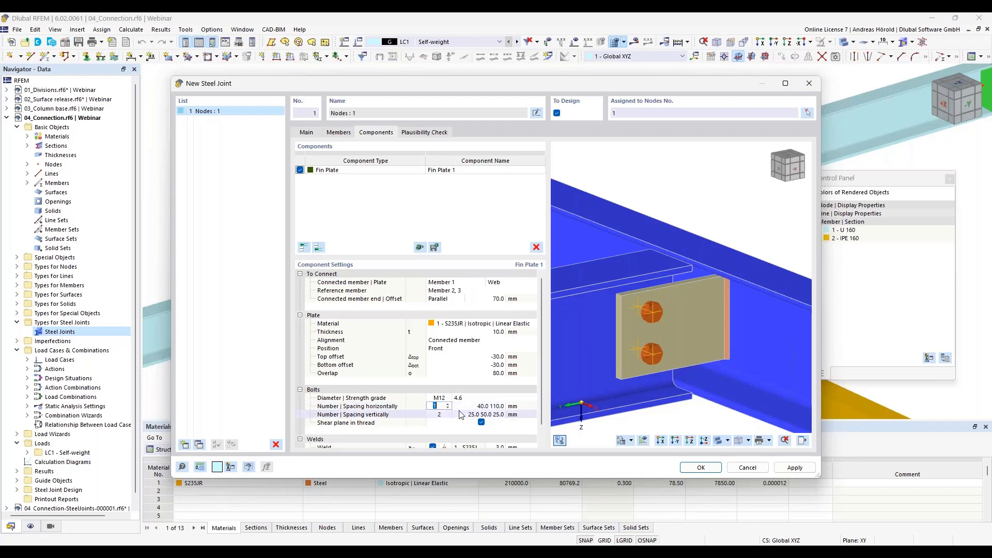
{"action": "left_click", "coordinate": [448, 404]}
{"action": "left_click", "coordinate": [448, 405]}
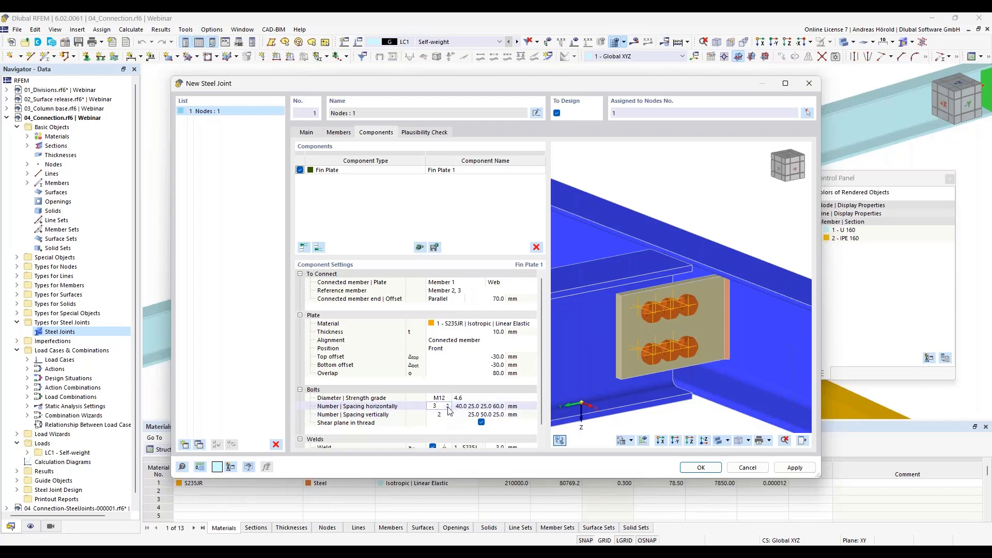
{"action": "left_click", "coordinate": [448, 409]}
{"action": "left_click", "coordinate": [448, 408]}
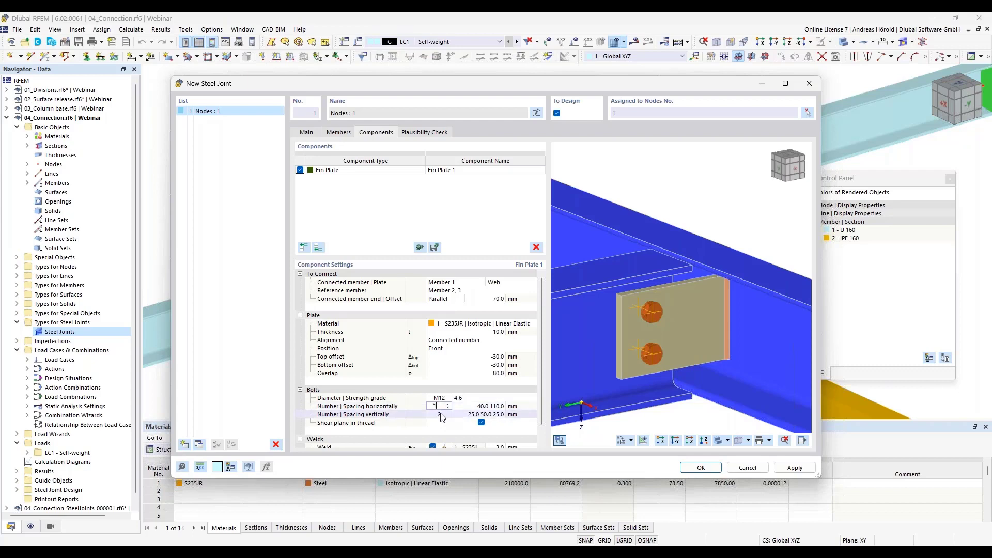
Set the first horizontal bolt spacing to 45 mm and re-enter 25 mm for the first vertical spacing.
{"action": "left_click", "coordinate": [481, 408]}
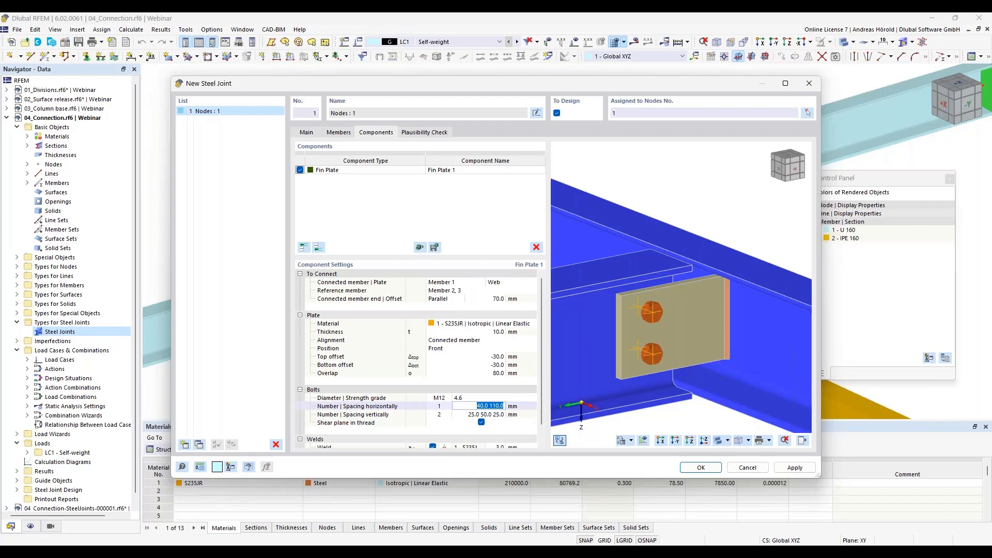
{"action": "type", "text": "45"}
{"action": "key", "text": "Return"}
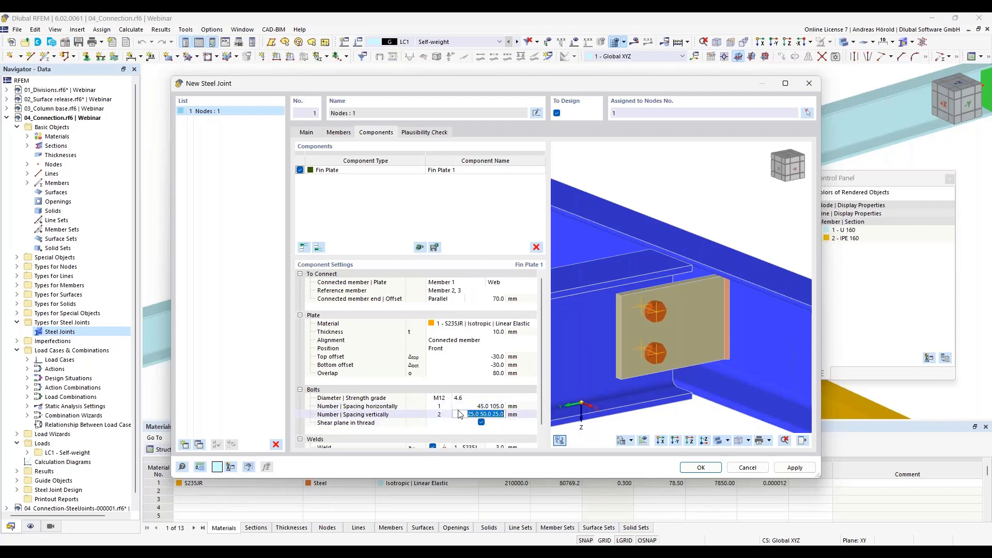
{"action": "type", "text": "25"}
{"action": "key", "text": "Return"}
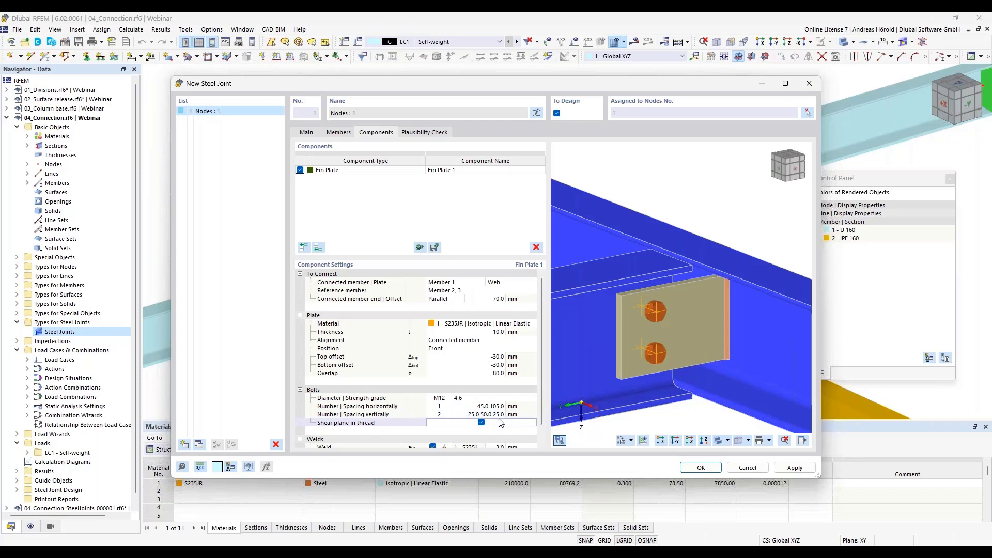
Deactivate the shear plane in thread option for the bolts, and open the weld size for editing.
{"action": "scroll", "coordinate": [504, 407], "scroll_direction": "down", "scroll_amount": 1}
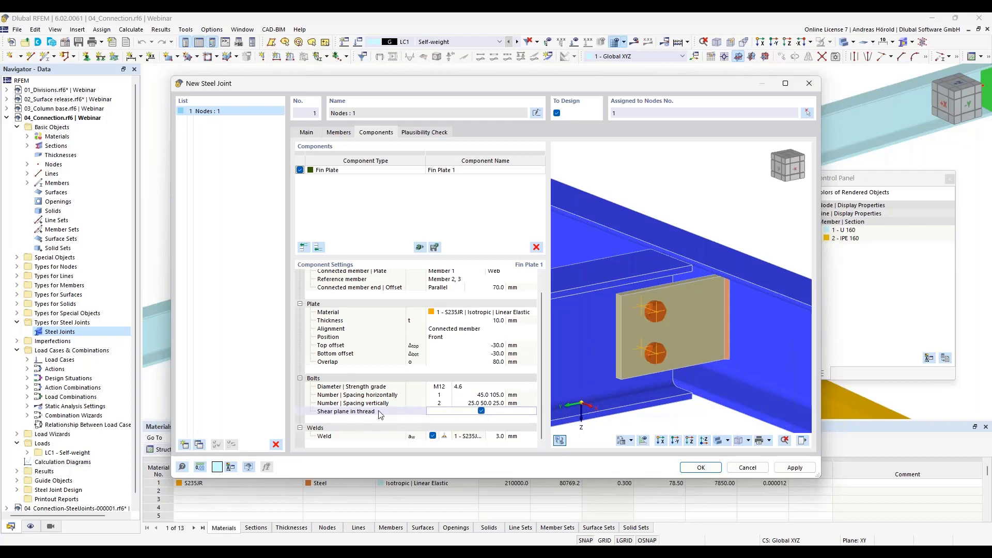
{"action": "left_click", "coordinate": [481, 411]}
{"action": "left_click", "coordinate": [500, 437]}
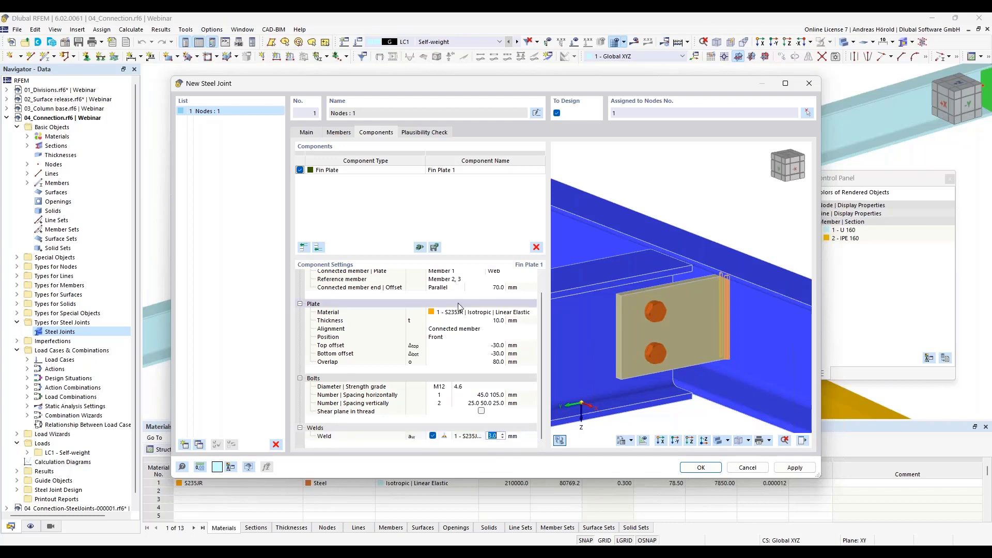
Run the plausibility check on the new steel joint and accept the joint definition.
{"action": "left_click", "coordinate": [425, 132]}
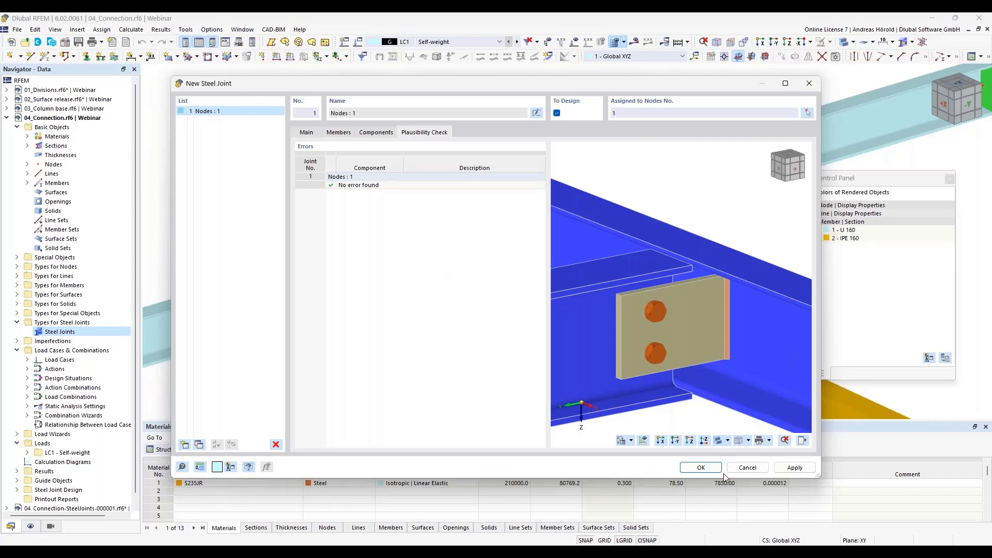
{"action": "left_click", "coordinate": [701, 468]}
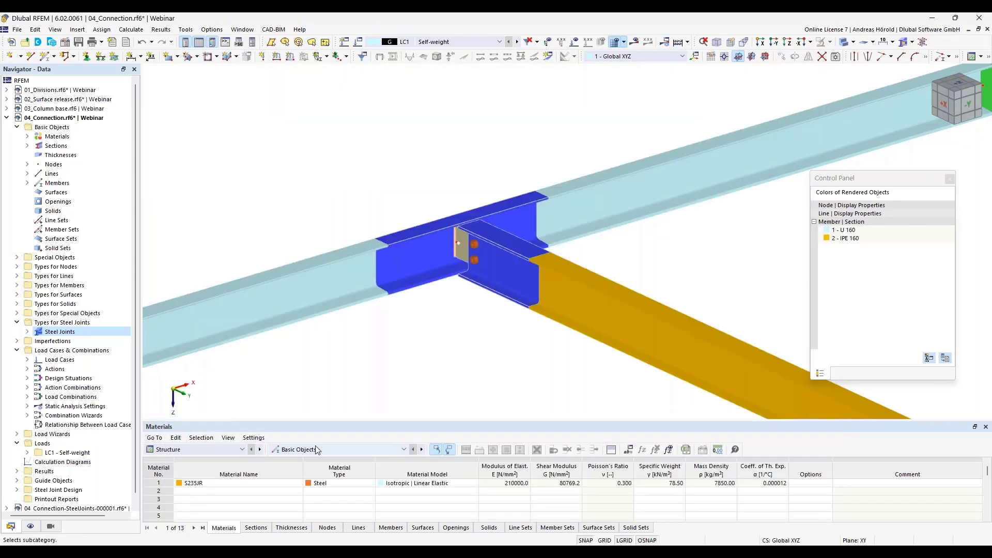
Show the Steel Joint Design input tables and review the settings of design situation DS1.
{"action": "left_click", "coordinate": [181, 449]}
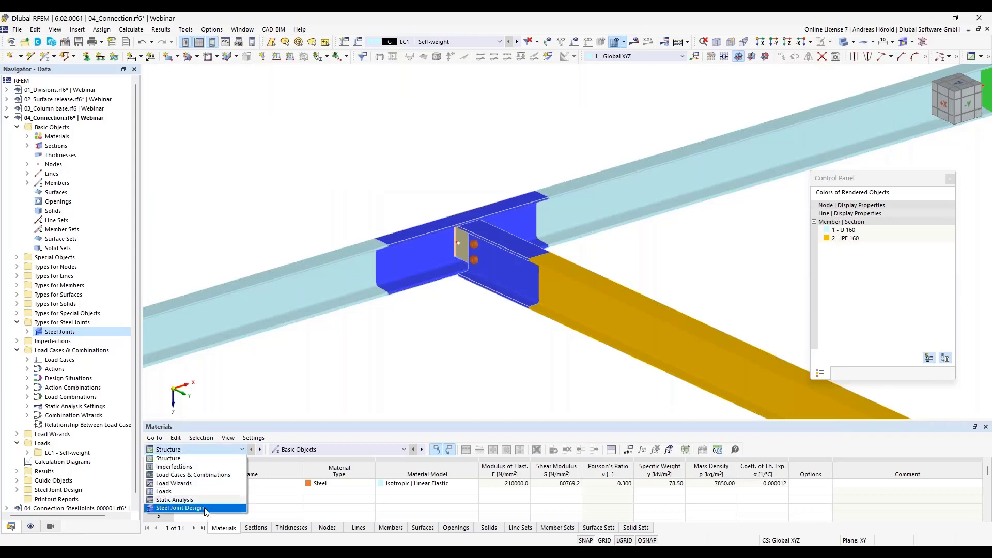
{"action": "left_click", "coordinate": [206, 508]}
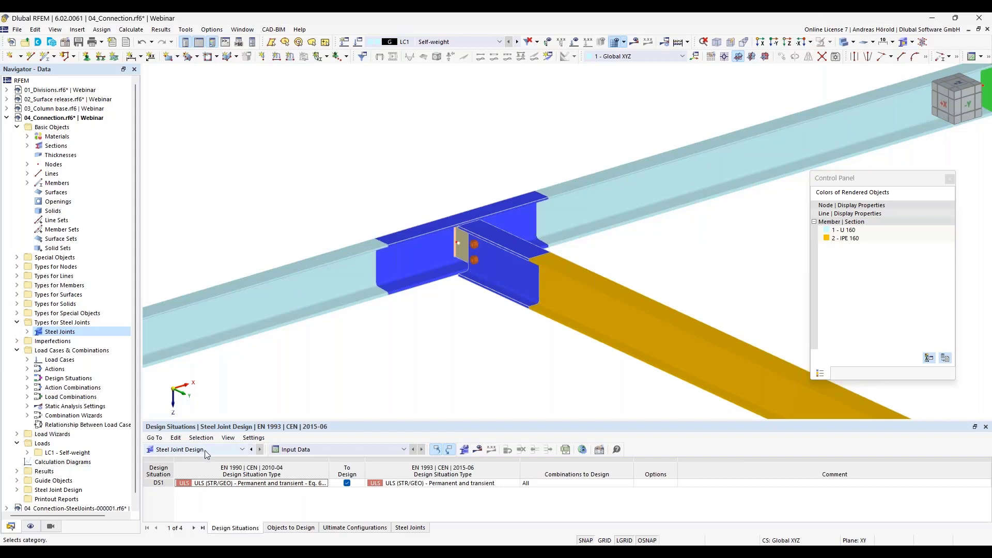
{"action": "double_click", "coordinate": [289, 485]}
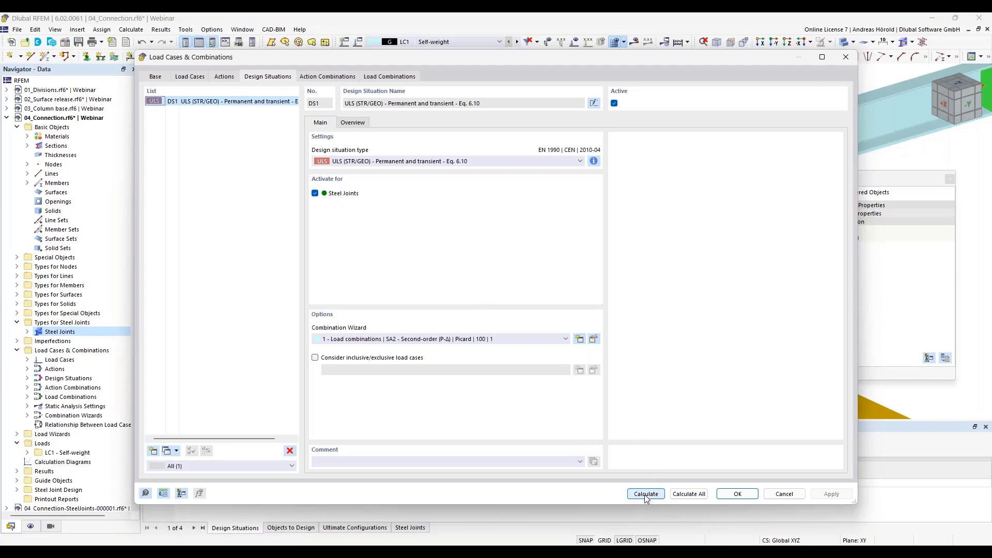
{"action": "left_click", "coordinate": [738, 495]}
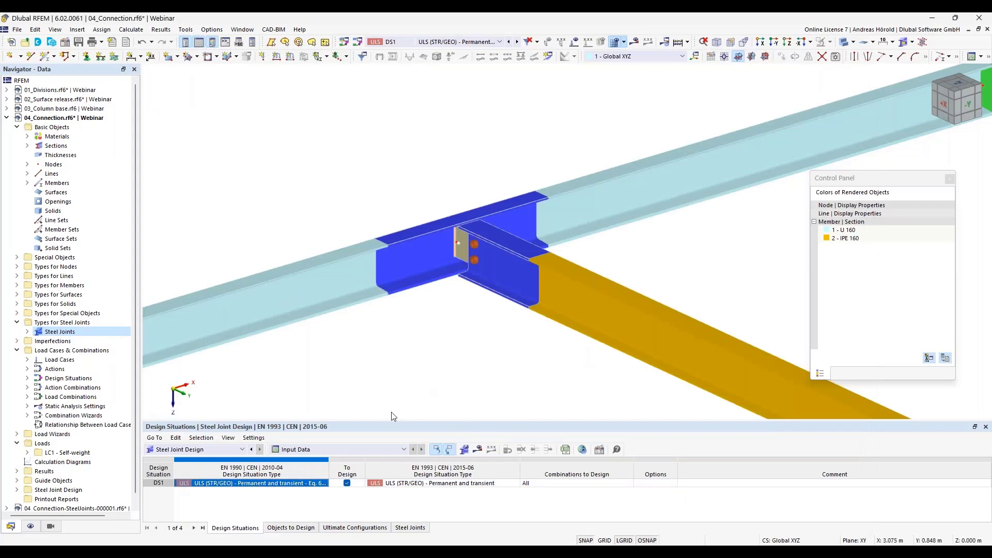
Review the steel joint design's objects to design, ultimate configurations and the configuration assigned to the joint.
{"action": "left_click", "coordinate": [297, 528]}
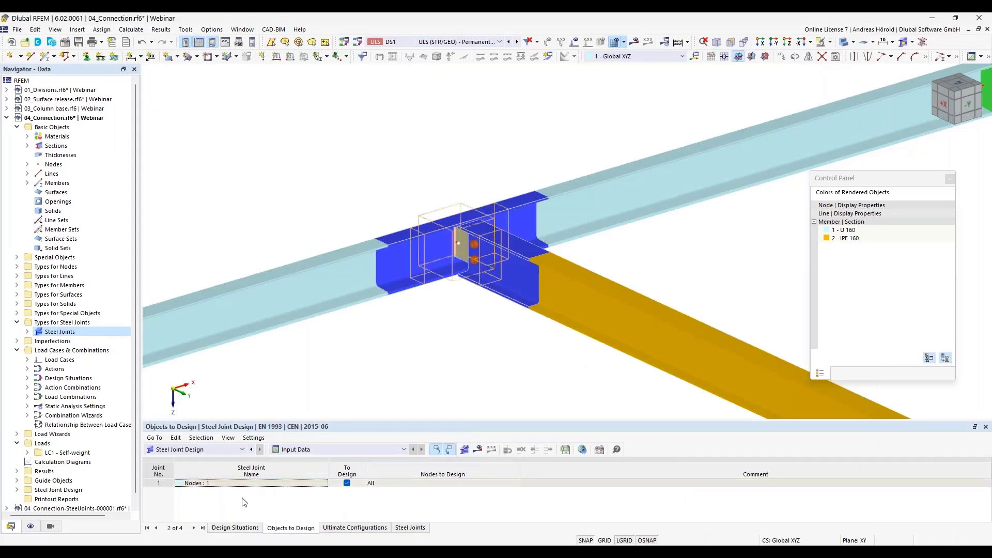
{"action": "left_click", "coordinate": [345, 529]}
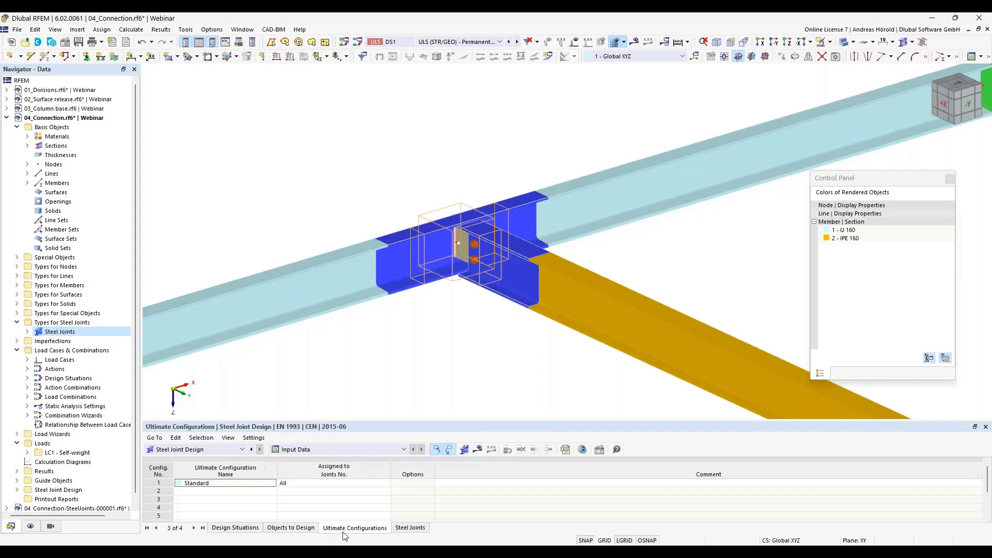
{"action": "left_click", "coordinate": [412, 529]}
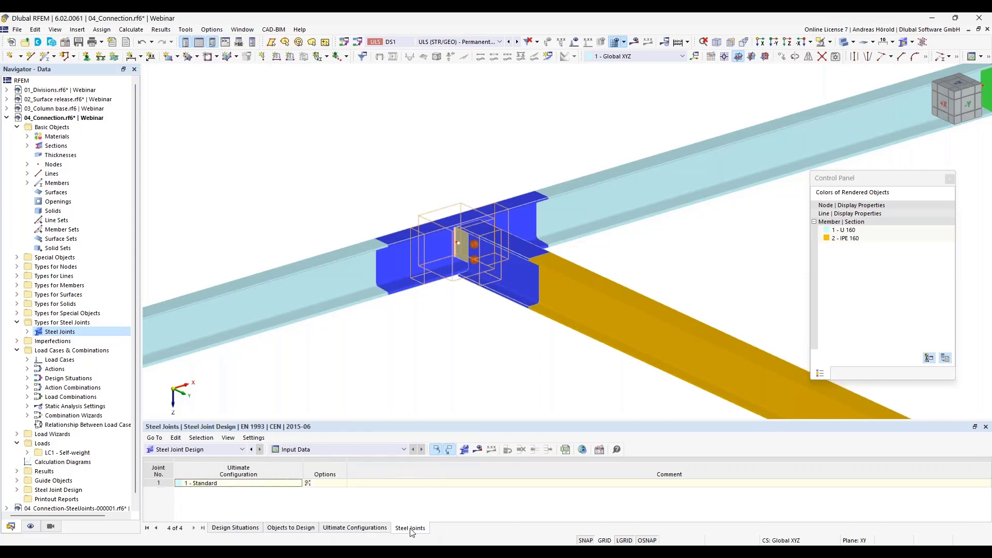
Calculate the steel joint design and display its design check ratios.
{"action": "left_click", "coordinate": [478, 450]}
{"action": "left_click", "coordinate": [539, 329]}
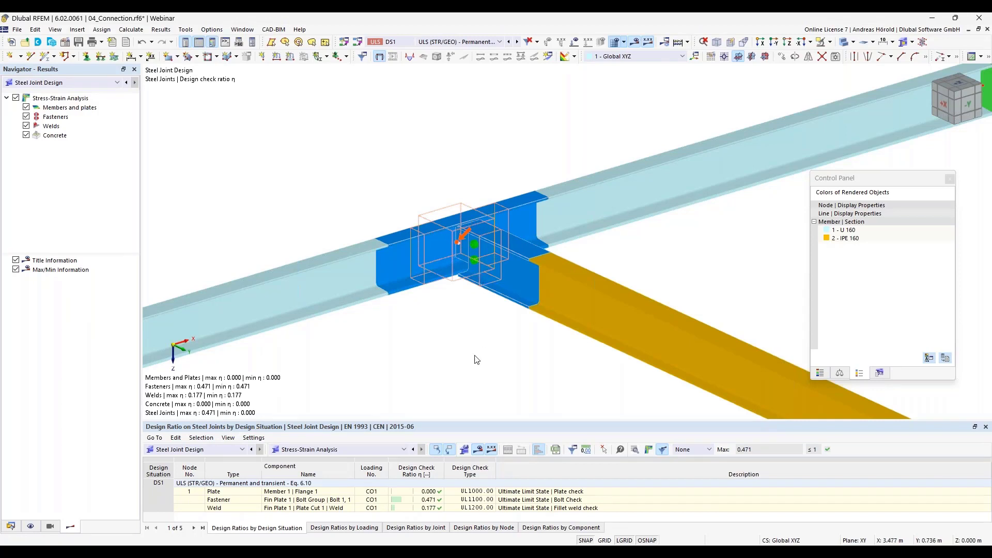
Inspect the joint results in the model and open the design check details for the fin plate's bolt.
{"action": "scroll", "coordinate": [476, 360], "scroll_direction": "up", "scroll_amount": 2}
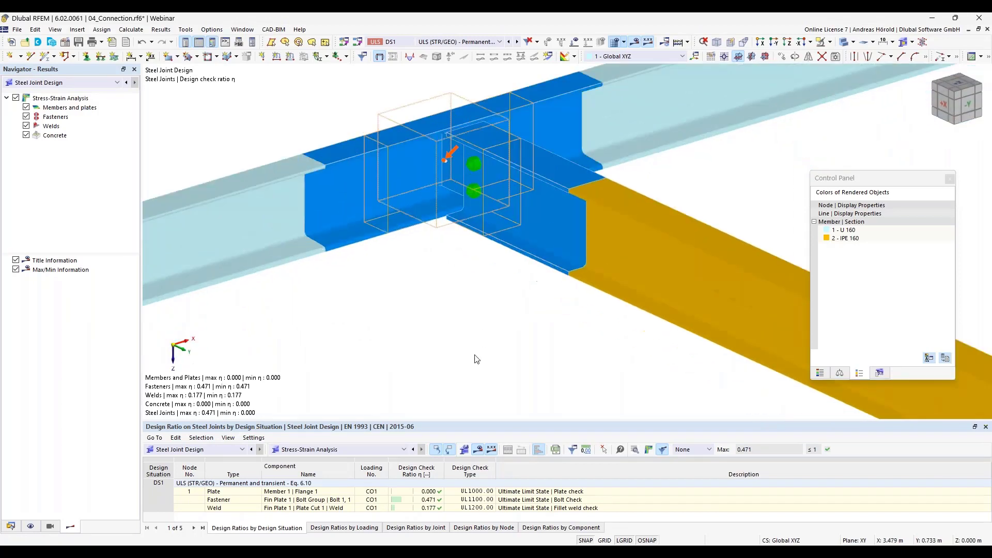
{"action": "scroll", "coordinate": [466, 357], "scroll_direction": "up", "scroll_amount": 3}
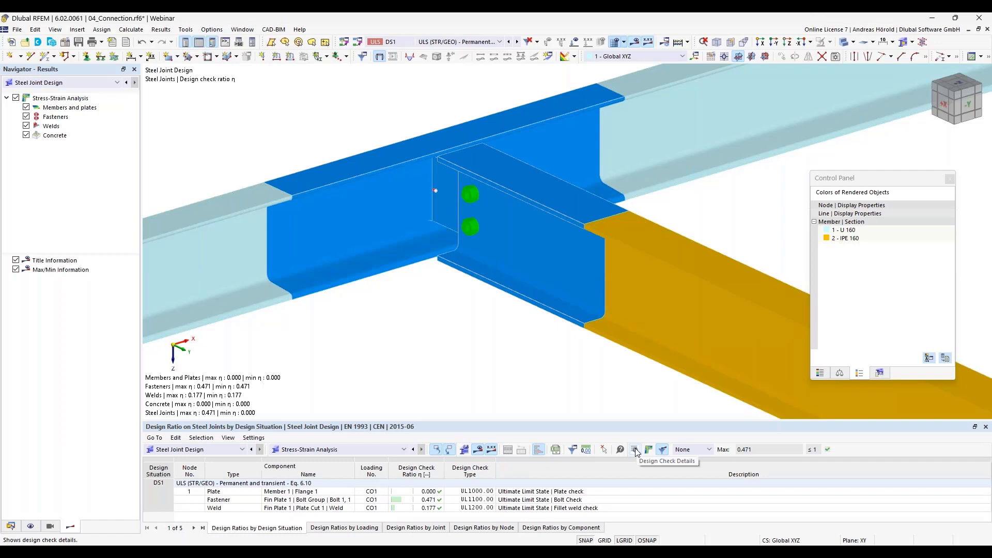
{"action": "double_click", "coordinate": [432, 501]}
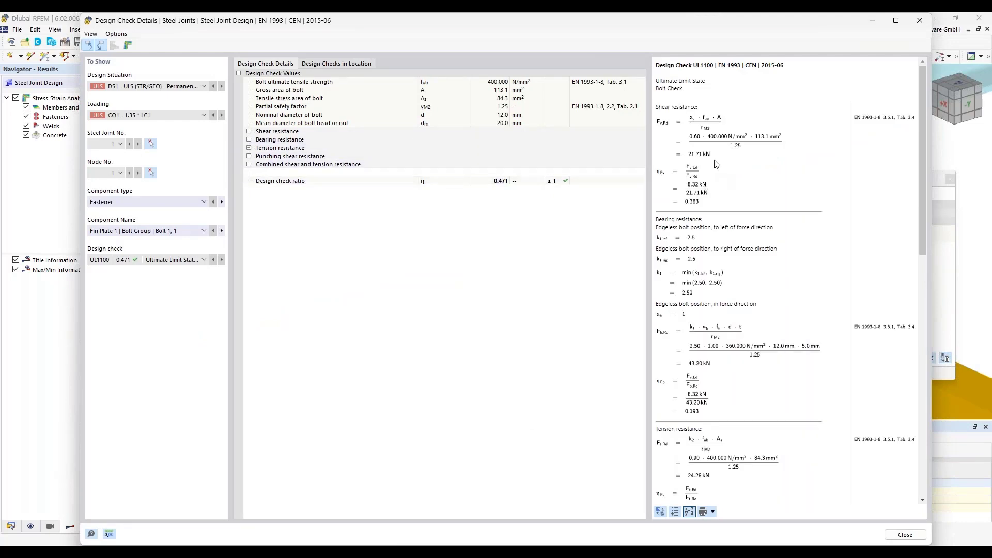
Examine the bolt check formulas for shear, bearing, tension, punching shear and combined resistance, along with the design check ratio.
{"action": "scroll", "coordinate": [694, 168], "scroll_direction": "down", "scroll_amount": 3}
{"action": "scroll", "coordinate": [695, 161], "scroll_direction": "up", "scroll_amount": 3}
{"action": "scroll", "coordinate": [896, 182], "scroll_direction": "down", "scroll_amount": 5}
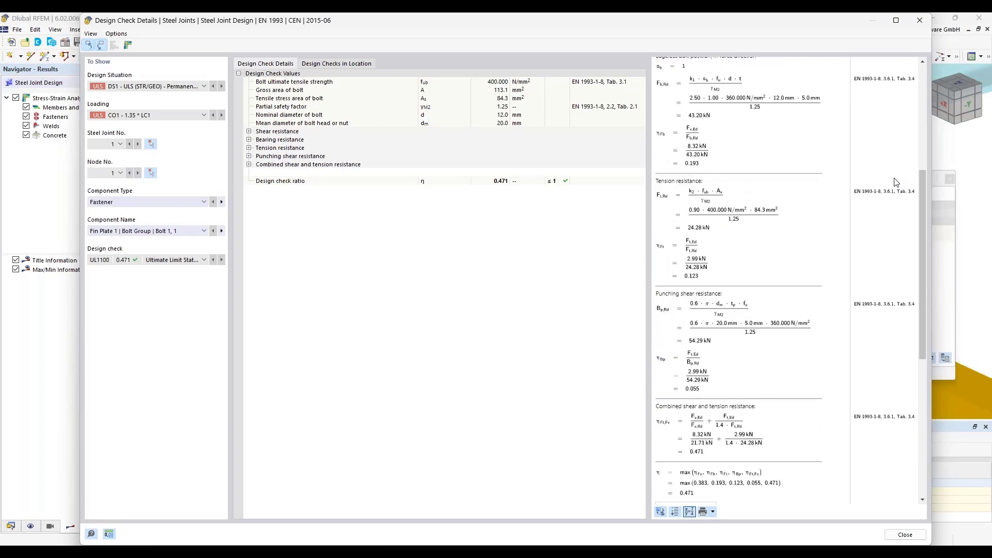
{"action": "scroll", "coordinate": [894, 206], "scroll_direction": "down", "scroll_amount": 4}
{"action": "scroll", "coordinate": [887, 261], "scroll_direction": "up", "scroll_amount": 4}
{"action": "scroll", "coordinate": [887, 261], "scroll_direction": "up", "scroll_amount": 5}
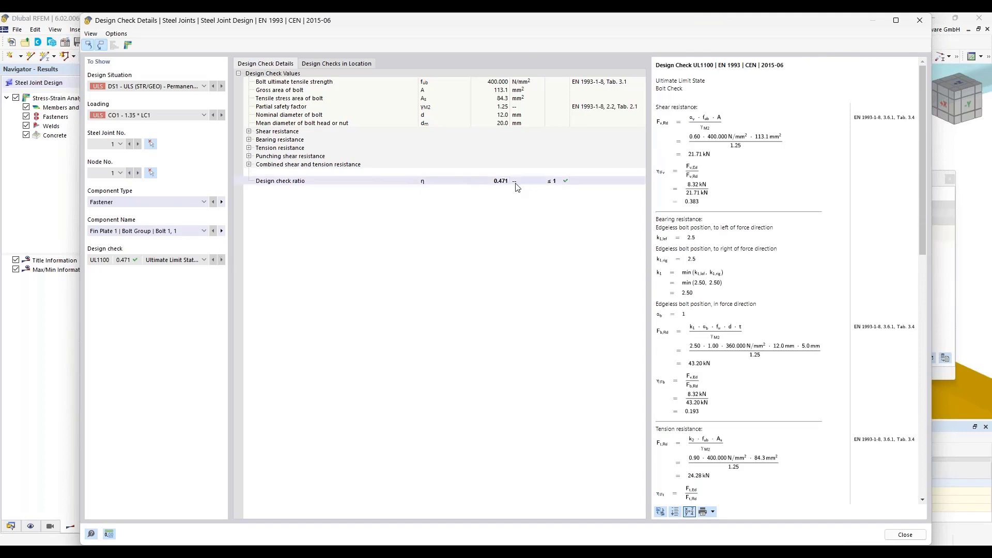
Show the design check details for the Plate component type and for the Weld component type.
{"action": "left_click", "coordinate": [166, 202]}
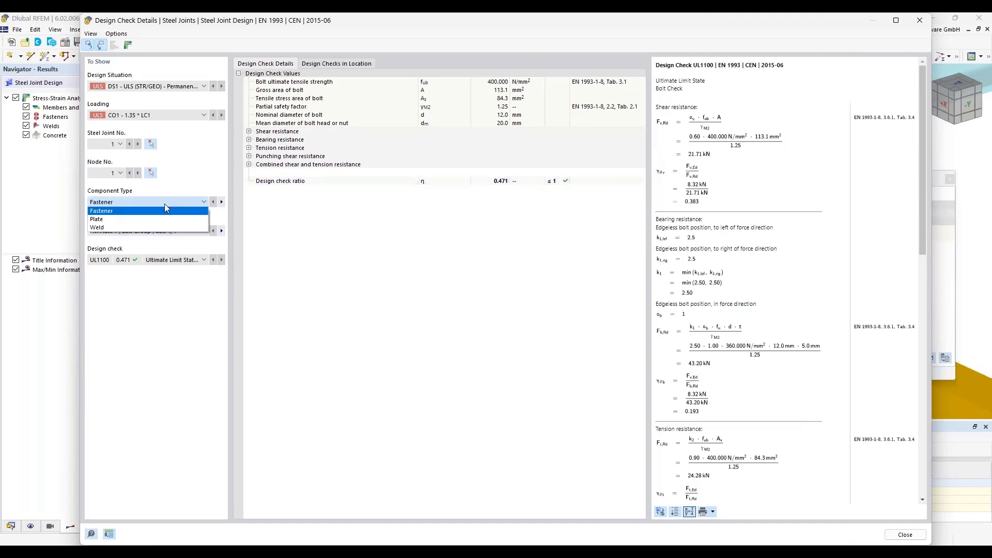
{"action": "left_click", "coordinate": [159, 220]}
{"action": "left_click", "coordinate": [160, 202]}
{"action": "left_click", "coordinate": [162, 228]}
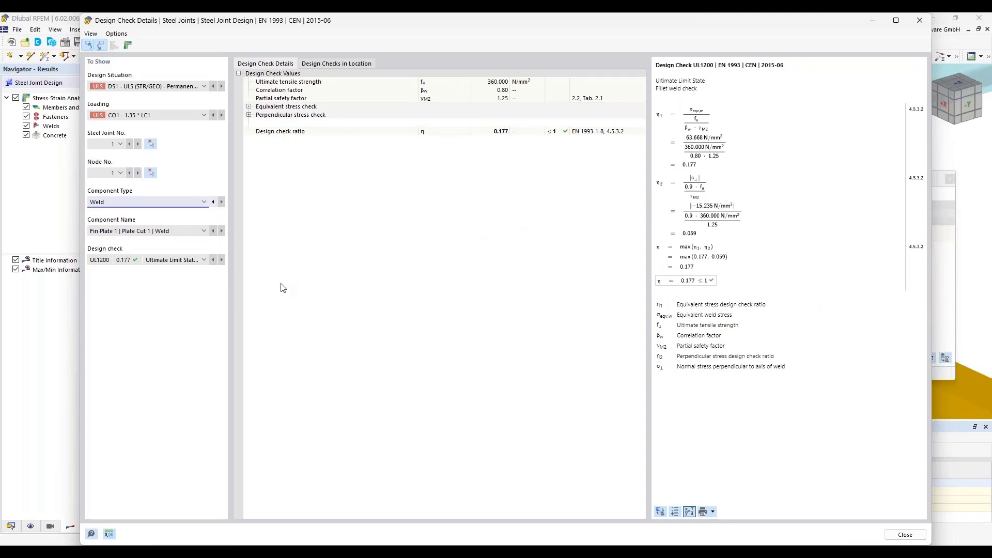
Open the graphical results in the steel joint and hide the members, plates and welds so only the fasteners are displayed.
{"action": "left_click", "coordinate": [129, 45]}
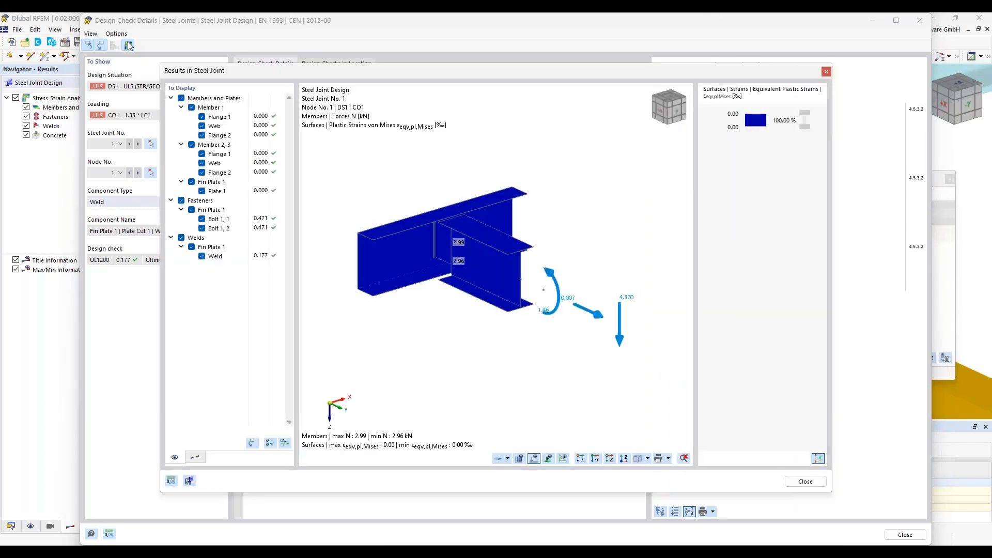
{"action": "middle_click_drag", "start_coordinate": [438, 331], "coordinate": [482, 322], "text": "ctrl"}
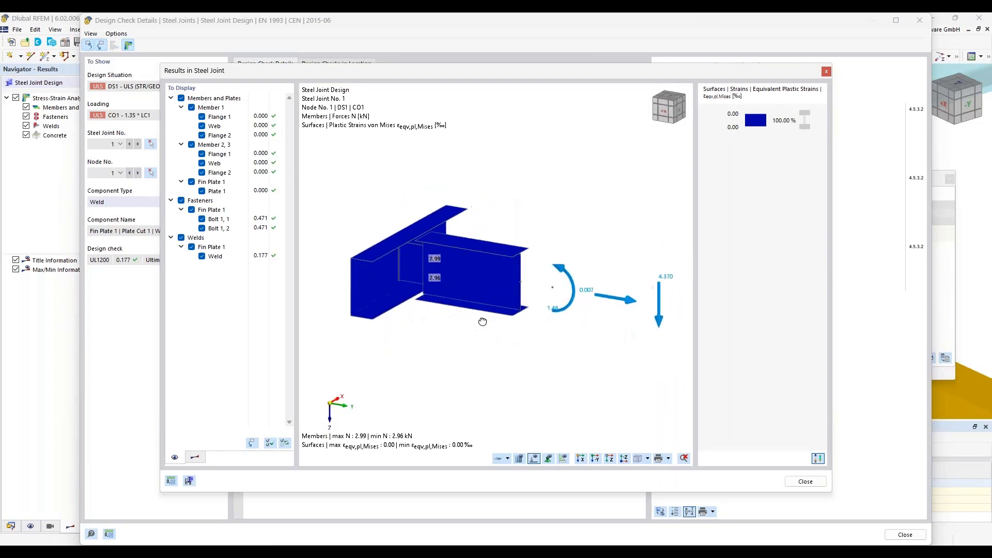
{"action": "left_click", "coordinate": [181, 98]}
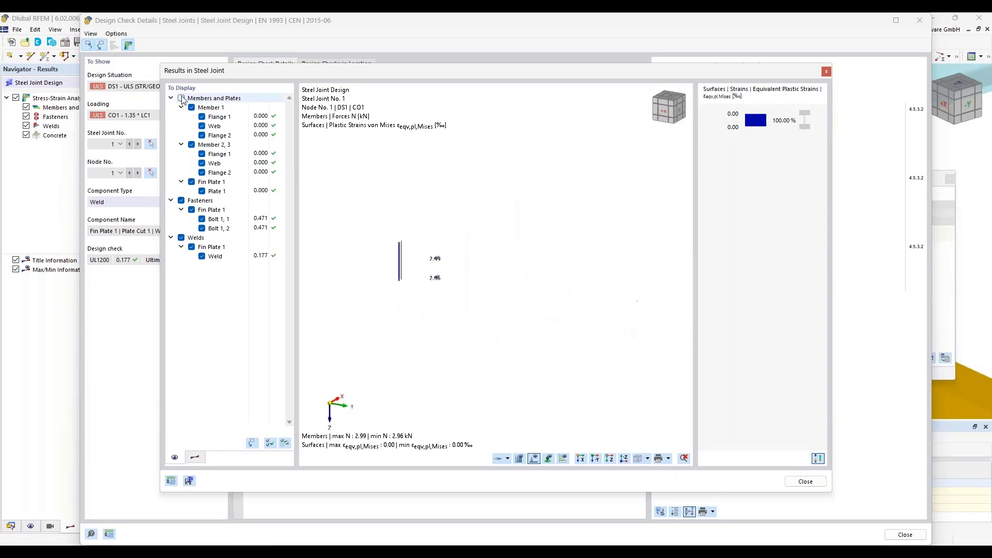
{"action": "left_click", "coordinate": [183, 237]}
{"action": "scroll", "coordinate": [506, 276], "scroll_direction": "up", "scroll_amount": 9}
{"action": "scroll", "coordinate": [511, 258], "scroll_direction": "up", "scroll_amount": 1}
{"action": "middle_click_drag", "start_coordinate": [512, 172], "coordinate": [546, 241]}
{"action": "scroll", "coordinate": [518, 291], "scroll_direction": "down", "scroll_amount": 3}
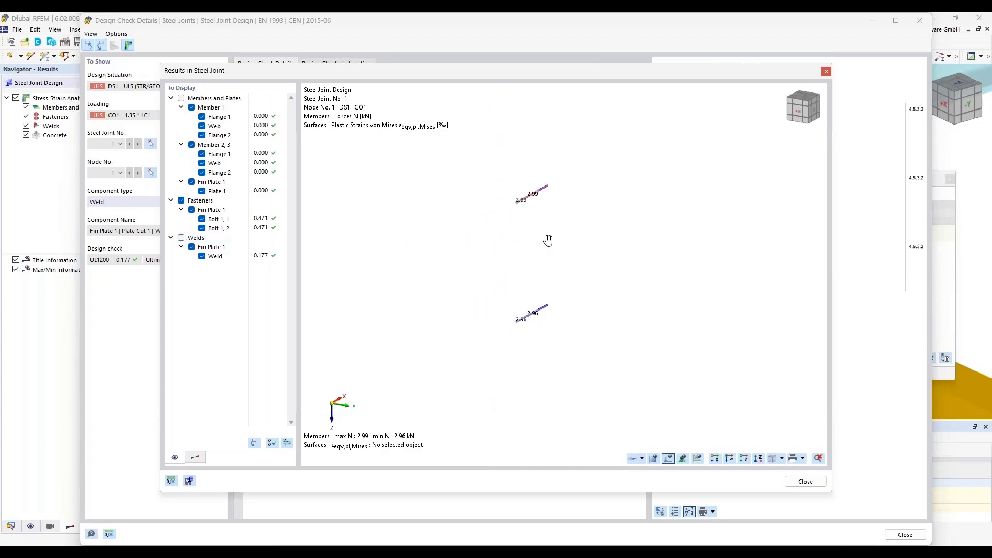
Save the joint's analysis model as a separate model, close the result dialogs and switch to 04_Connection-SteelJoints-000001.
{"action": "left_click", "coordinate": [190, 481]}
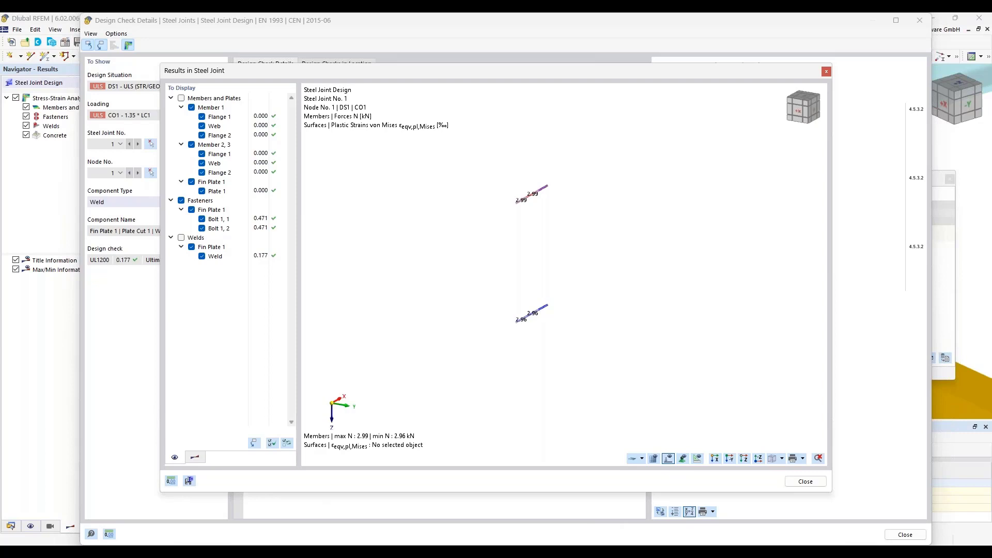
{"action": "left_click", "coordinate": [806, 481]}
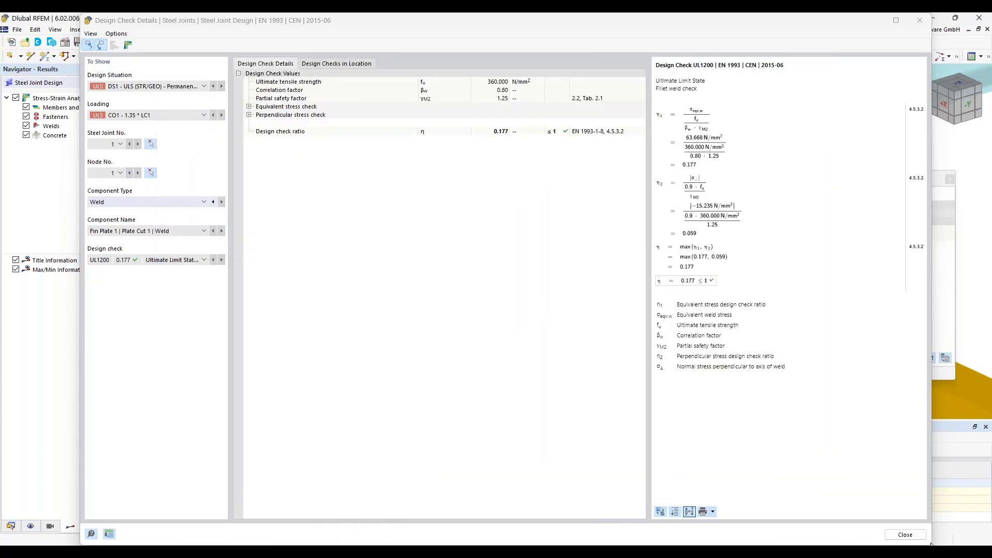
{"action": "left_click", "coordinate": [905, 535]}
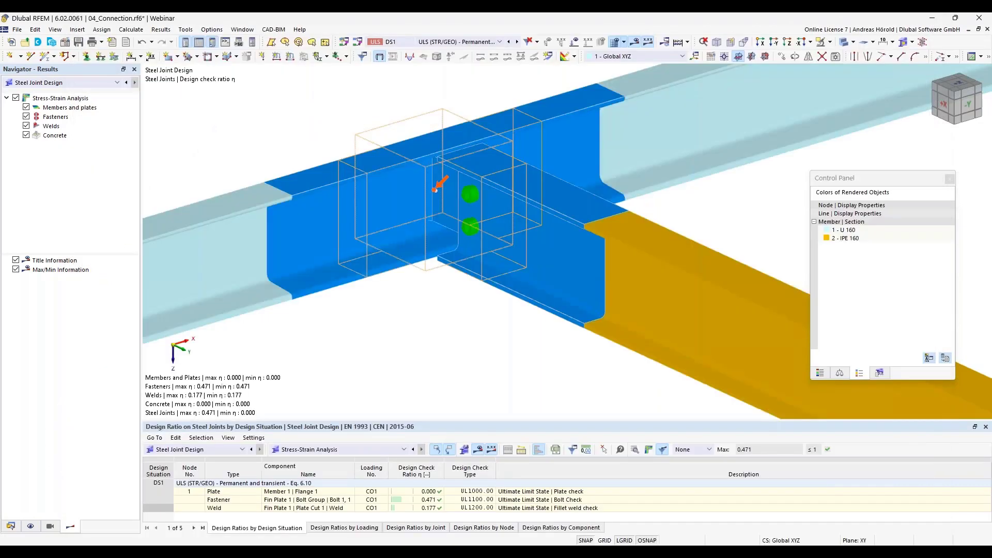
{"action": "left_click", "coordinate": [11, 528]}
{"action": "left_click", "coordinate": [73, 498]}
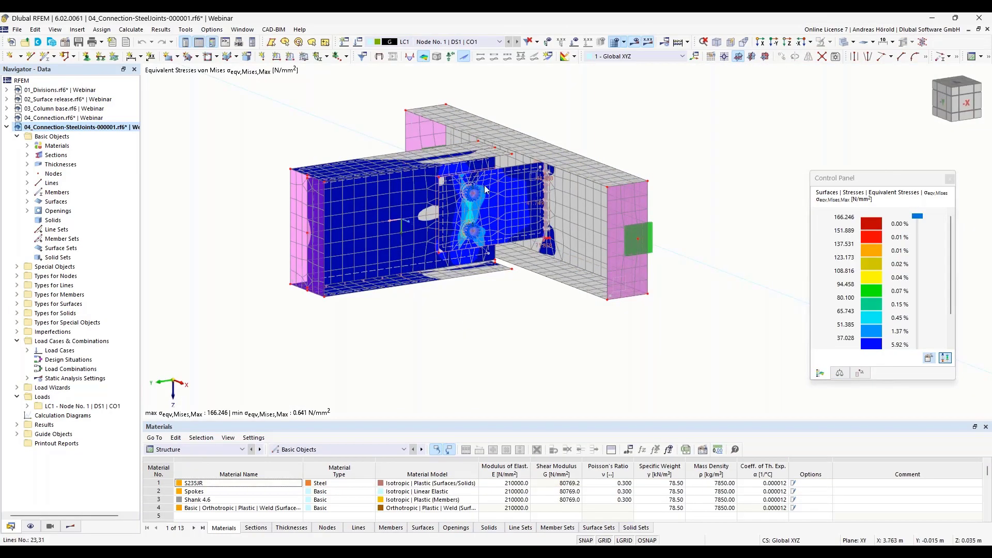
Inspect the equivalent stresses around the fin plate bolts and turn off the results display to show the plain surface model.
{"action": "scroll", "coordinate": [442, 294], "scroll_direction": "up", "scroll_amount": 3}
{"action": "scroll", "coordinate": [501, 283], "scroll_direction": "up", "scroll_amount": 2}
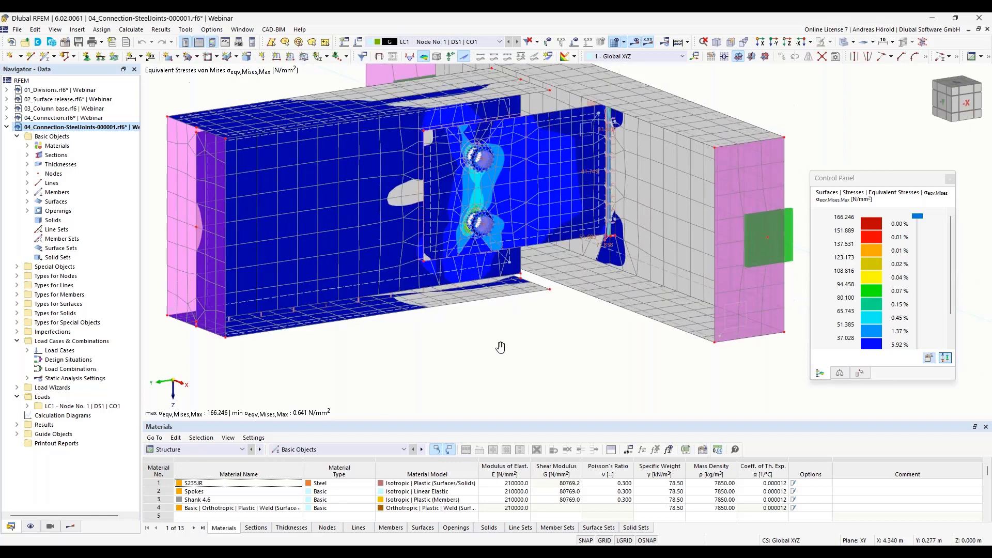
{"action": "left_click", "coordinate": [636, 43]}
{"action": "mouse_move", "coordinate": [471, 402]}
{"action": "middle_mouse_down", "text": "ctrl"}
{"action": "mouse_move", "coordinate": [492, 399]}
{"action": "mouse_move", "coordinate": [480, 399]}
{"action": "middle_mouse_up", "text": "ctrl"}
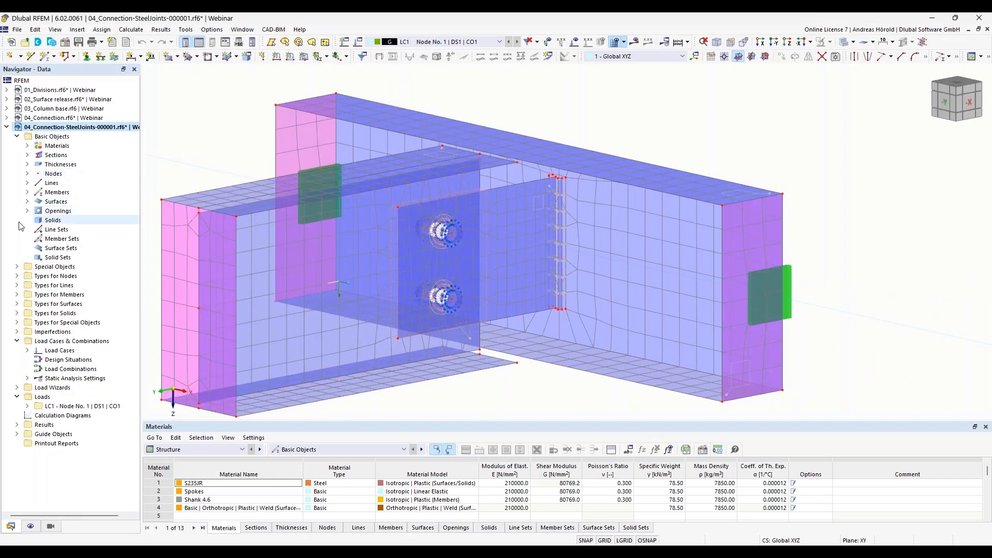
List the joint model's surface contacts and rigid links under Special Objects and inspect individual entries.
{"action": "left_click", "coordinate": [18, 267]}
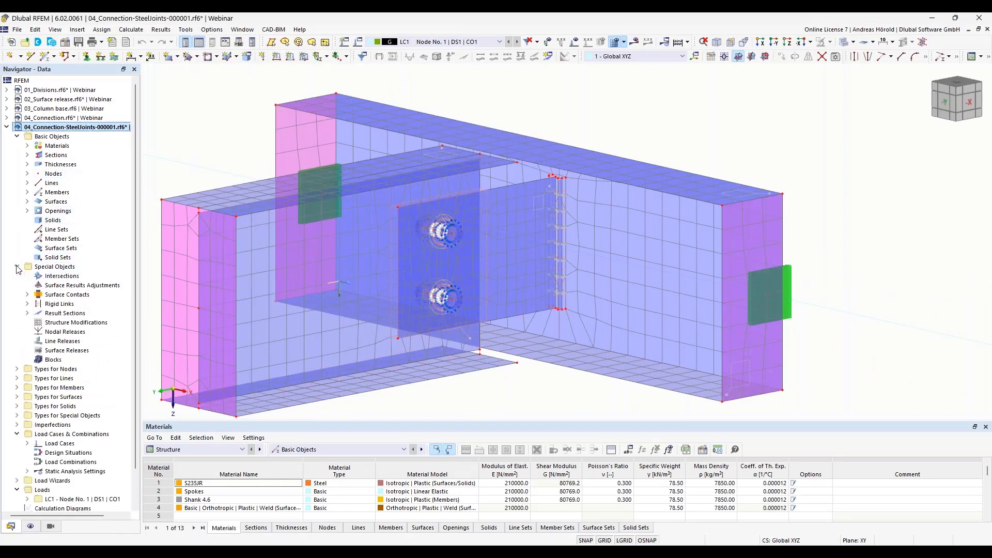
{"action": "left_click", "coordinate": [26, 295]}
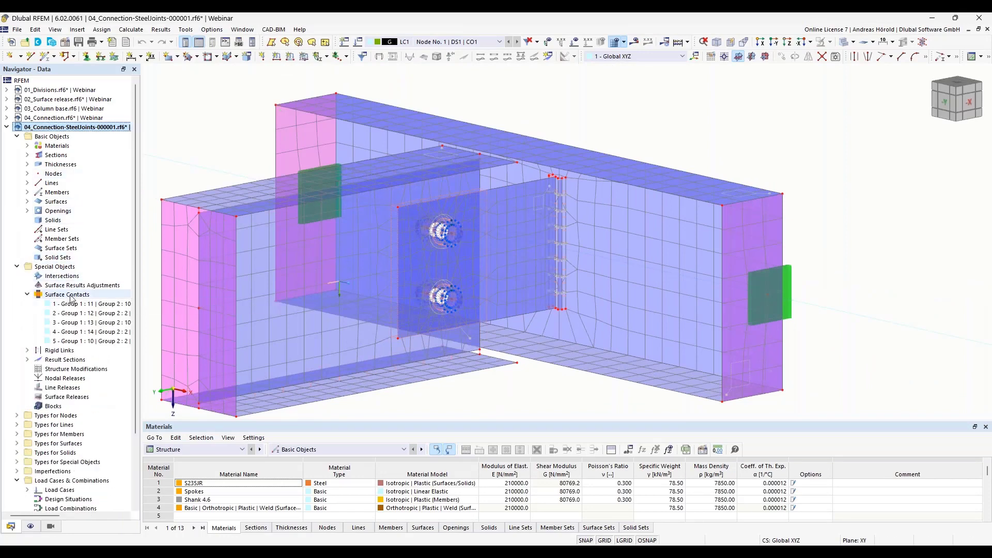
{"action": "left_click", "coordinate": [72, 323]}
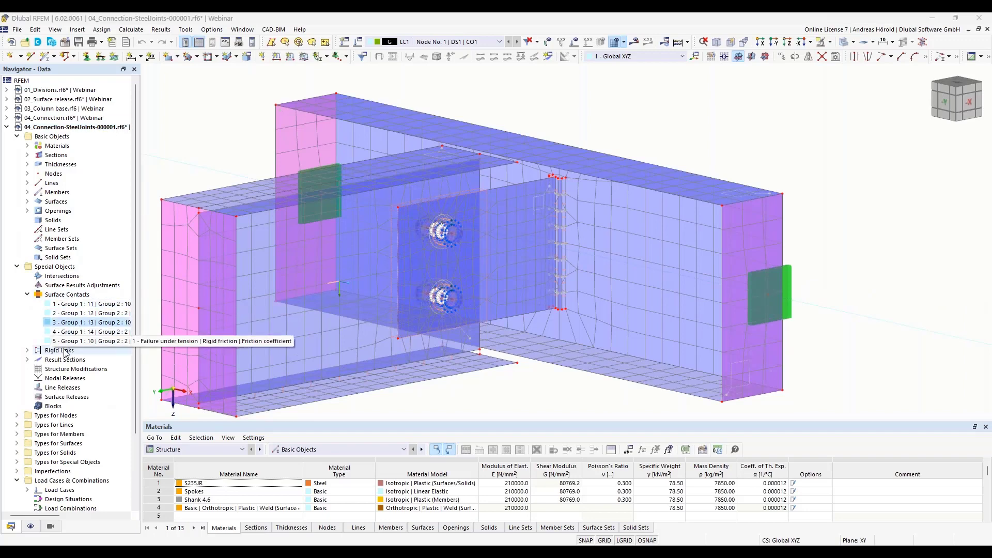
{"action": "left_click", "coordinate": [27, 351]}
{"action": "left_click", "coordinate": [73, 360]}
{"action": "left_click", "coordinate": [78, 380]}
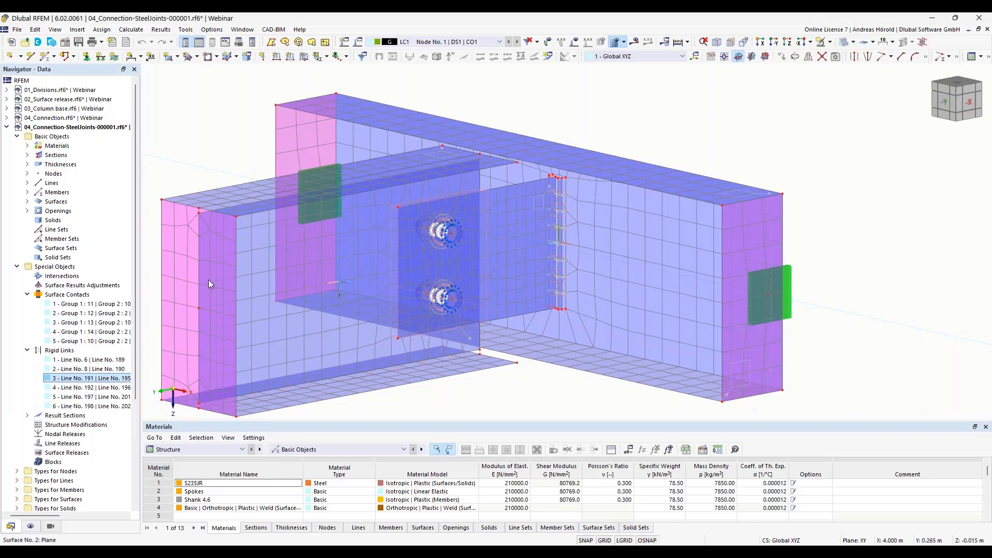
Look through the joint model's remaining data entries and display options, and select the 04_Connection.rf6 model.
{"action": "scroll", "coordinate": [45, 400], "scroll_direction": "down", "scroll_amount": 1}
{"action": "scroll", "coordinate": [46, 399], "scroll_direction": "down", "scroll_amount": 4}
{"action": "scroll", "coordinate": [511, 383], "scroll_direction": "down", "scroll_amount": 2}
{"action": "scroll", "coordinate": [565, 277], "scroll_direction": "up", "scroll_amount": 3}
{"action": "scroll", "coordinate": [568, 282], "scroll_direction": "up", "scroll_amount": 2}
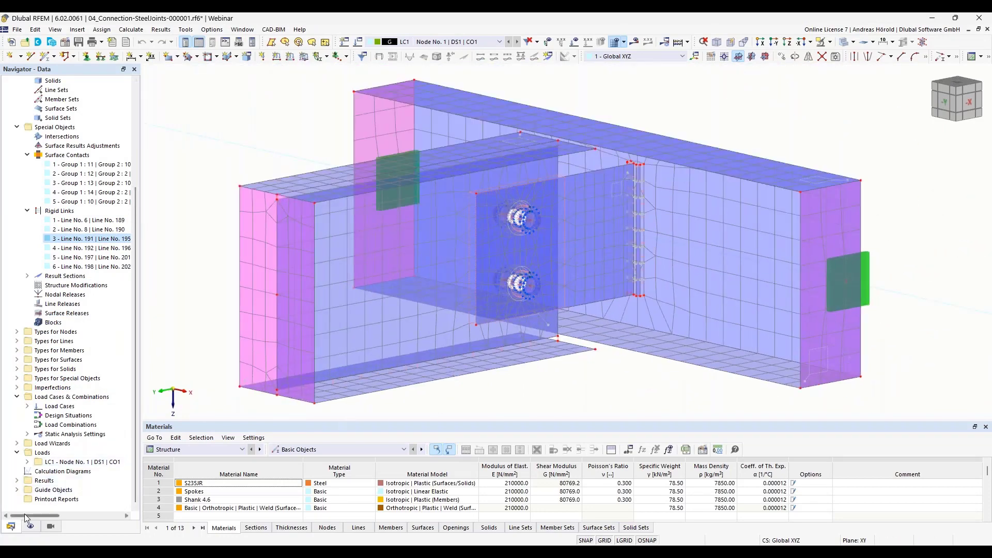
{"action": "left_click", "coordinate": [28, 528]}
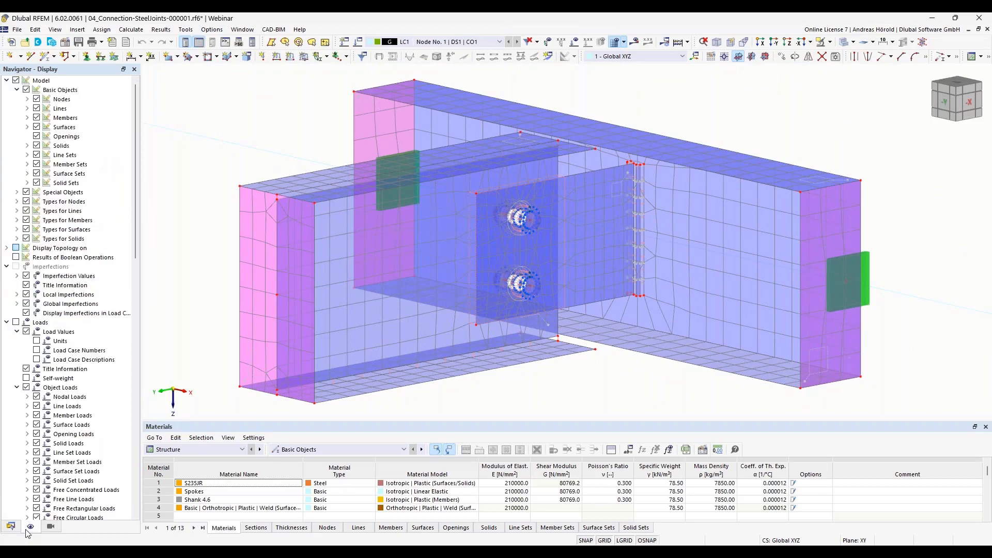
{"action": "scroll", "coordinate": [41, 451], "scroll_direction": "down", "scroll_amount": 18}
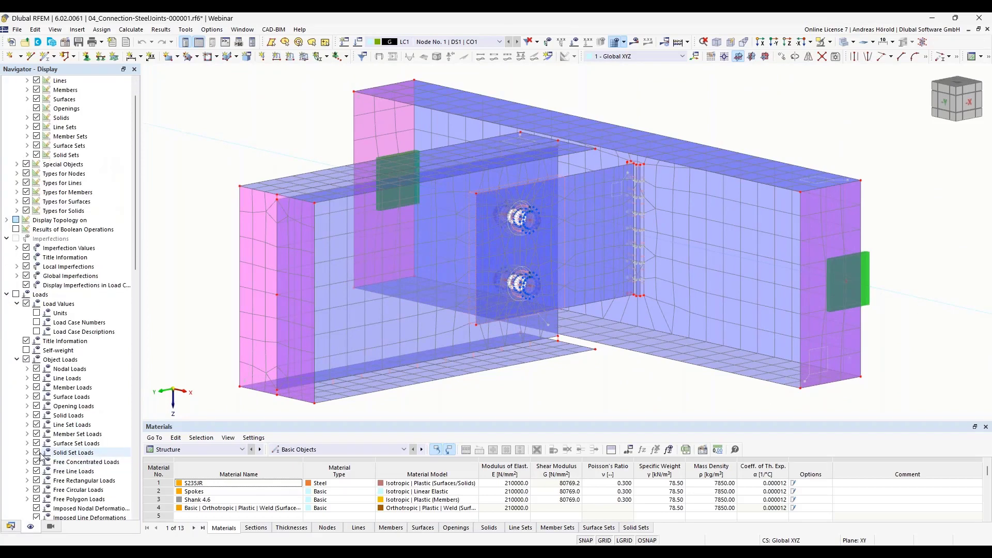
{"action": "left_click", "coordinate": [10, 526]}
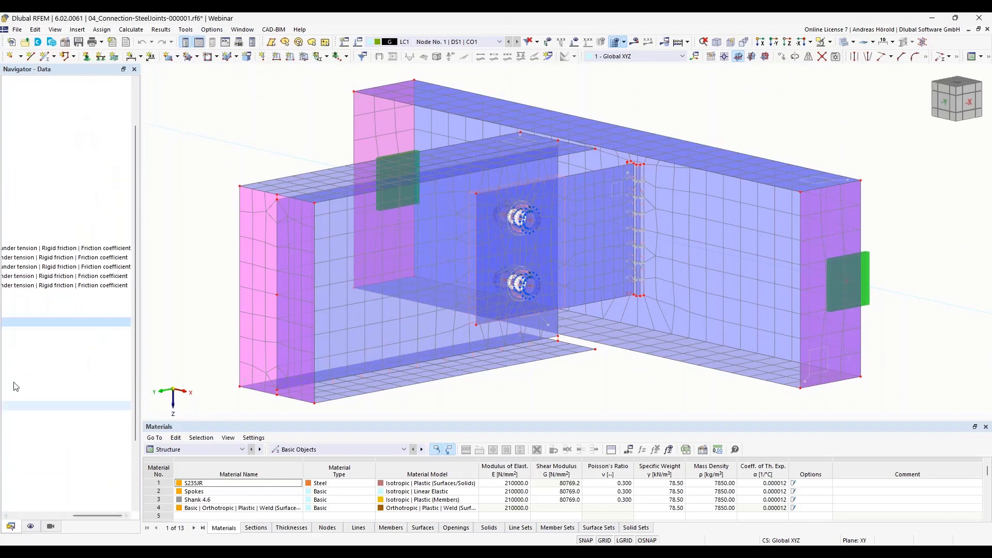
{"action": "left_click", "coordinate": [39, 515]}
{"action": "scroll", "coordinate": [59, 483], "scroll_direction": "down", "scroll_amount": 3}
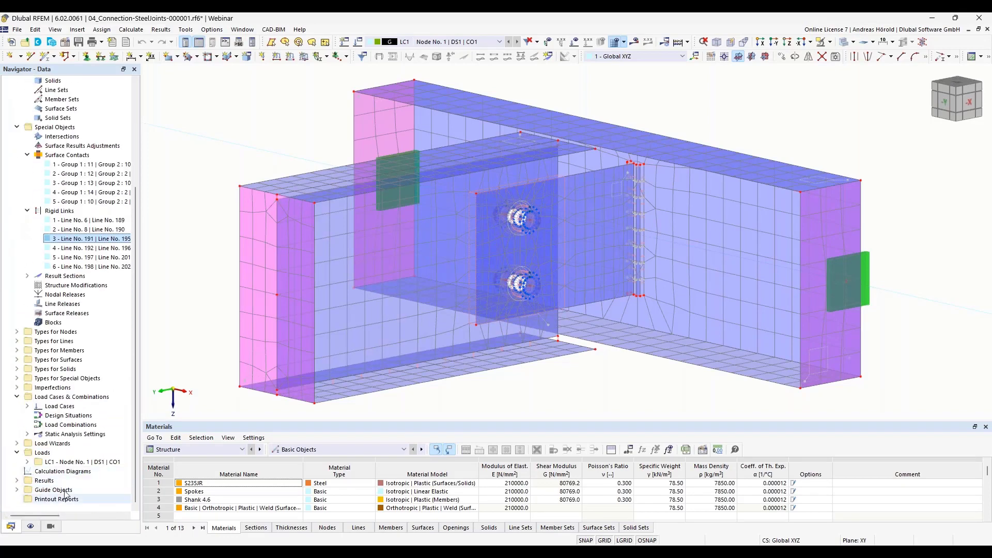
{"action": "scroll", "coordinate": [16, 131], "scroll_direction": "up", "scroll_amount": 5}
{"action": "left_click", "coordinate": [63, 118]}
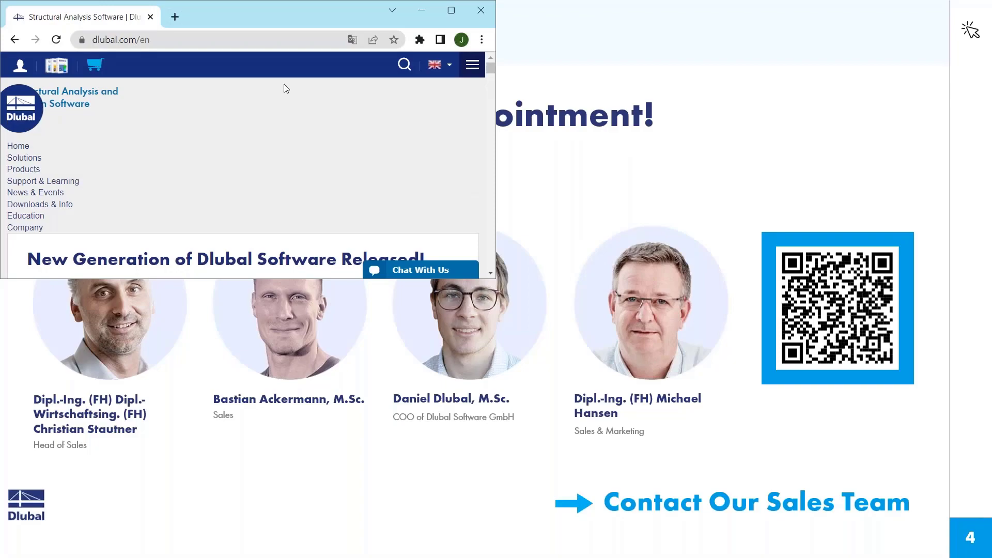
Enlarge the web browser showing the Dlubal website to full screen and open the Webinars page.
{"action": "left_click", "coordinate": [459, 11]}
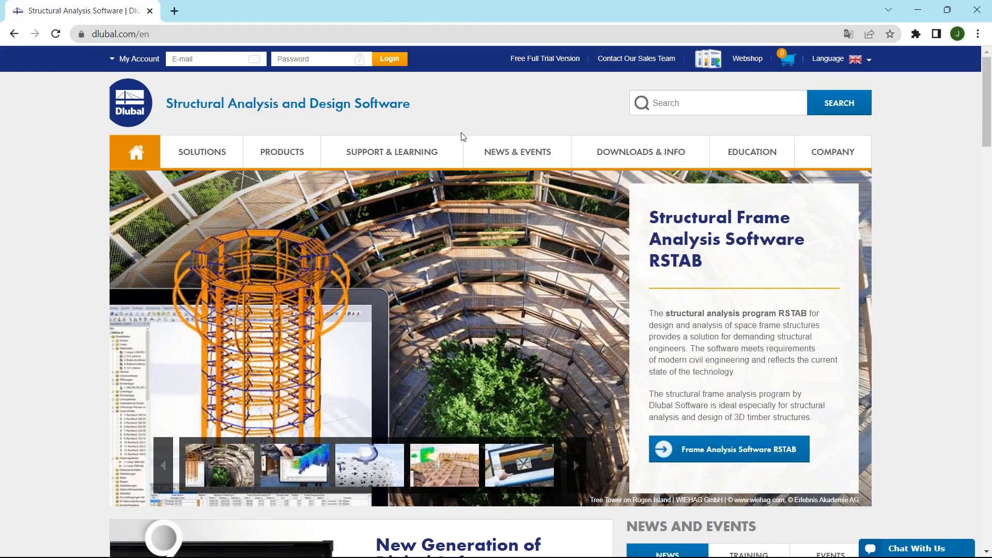
{"action": "mouse_move", "coordinate": [513, 151]}
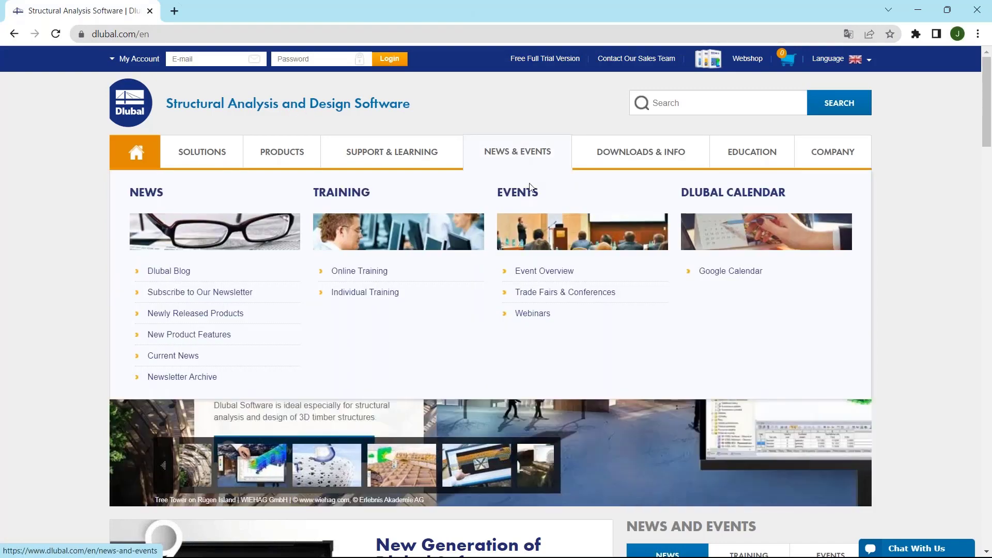
{"action": "left_click", "coordinate": [528, 313]}
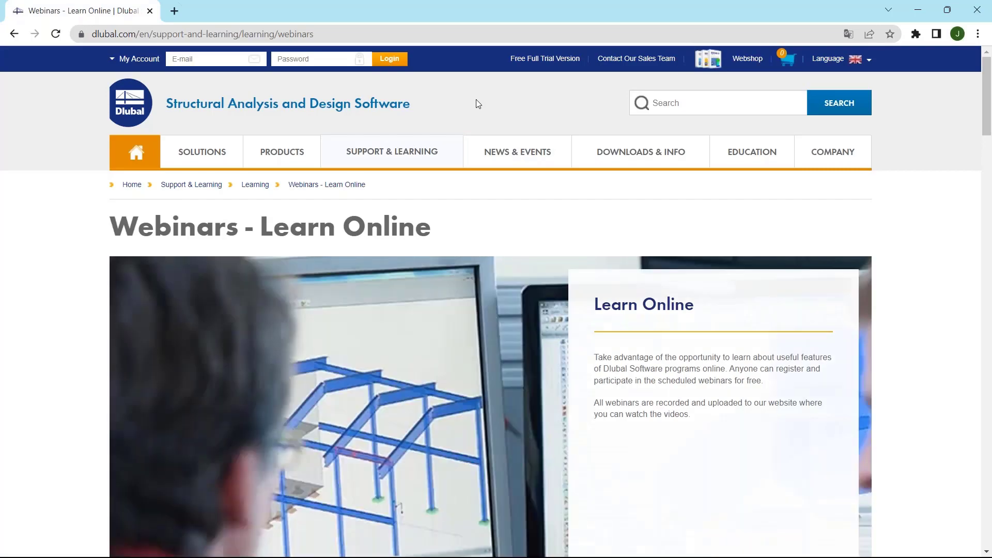
Browse the list of webinars and open "Most Frequently Asked Questions Answered by Dlubal Support Team | April 2023".
{"action": "scroll", "coordinate": [476, 99], "scroll_direction": "down", "scroll_amount": 9}
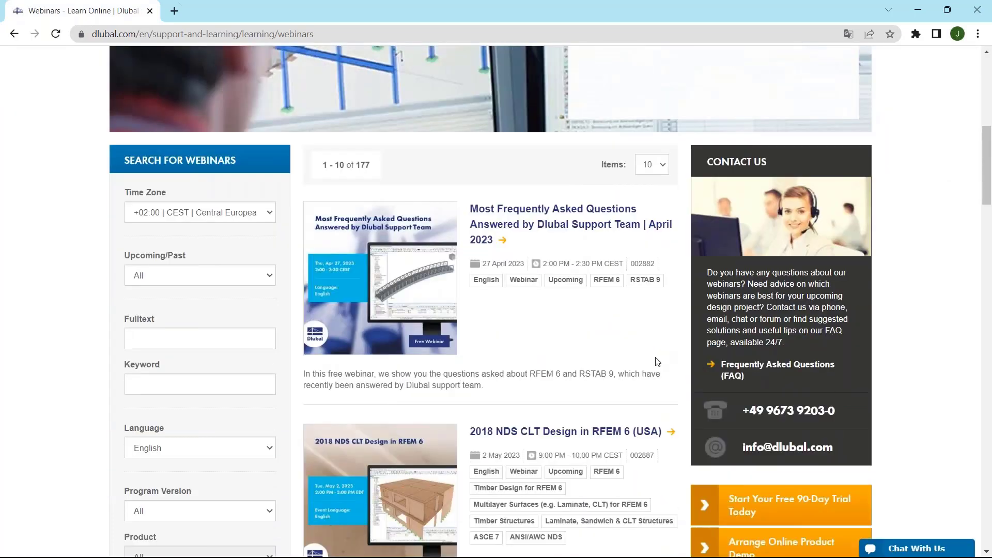
{"action": "scroll", "coordinate": [504, 436], "scroll_direction": "down", "scroll_amount": 7}
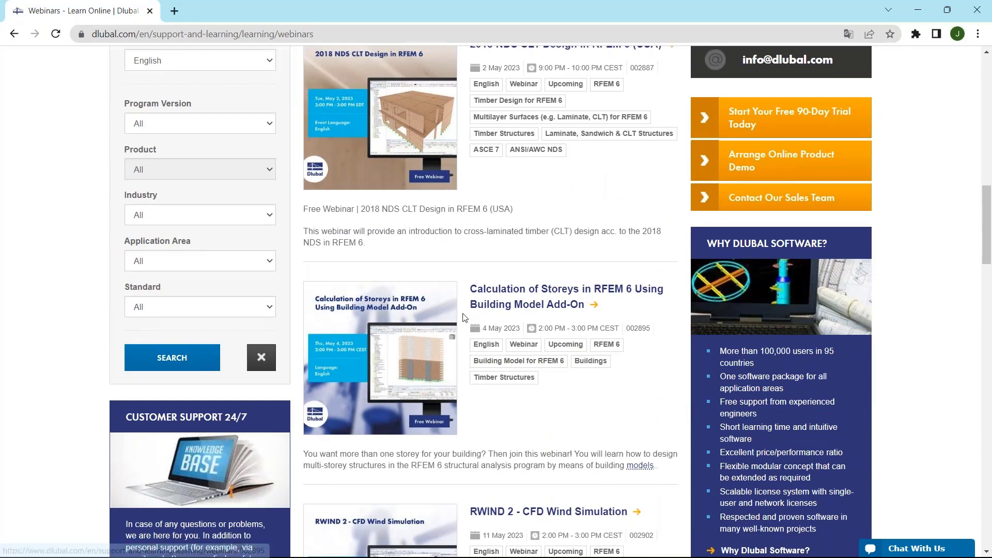
{"action": "scroll", "coordinate": [464, 317], "scroll_direction": "up", "scroll_amount": 9}
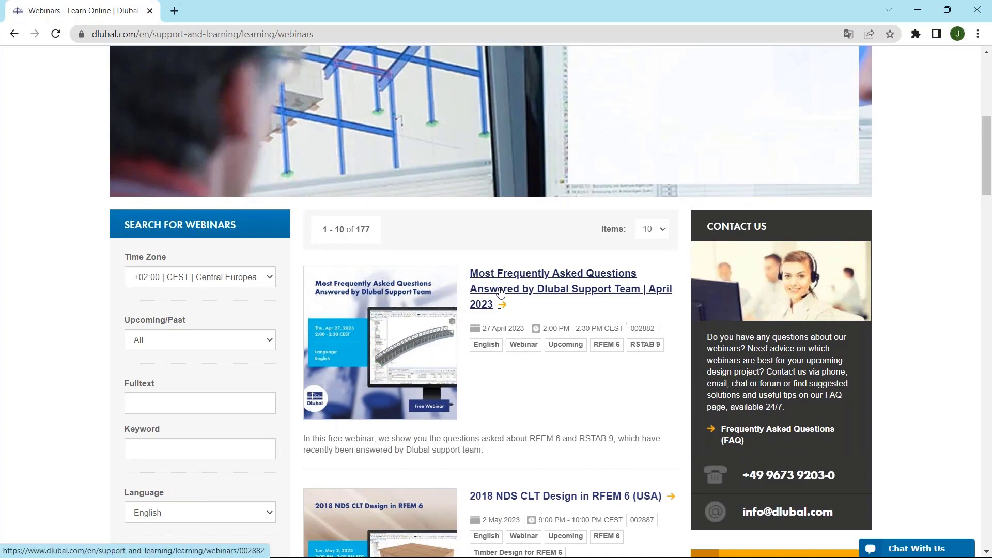
{"action": "left_click", "coordinate": [500, 292]}
Review the webinar page's information, presentation slides link and Models to Download section, and minimize the browser.
{"action": "scroll", "coordinate": [481, 231], "scroll_direction": "down", "scroll_amount": 5}
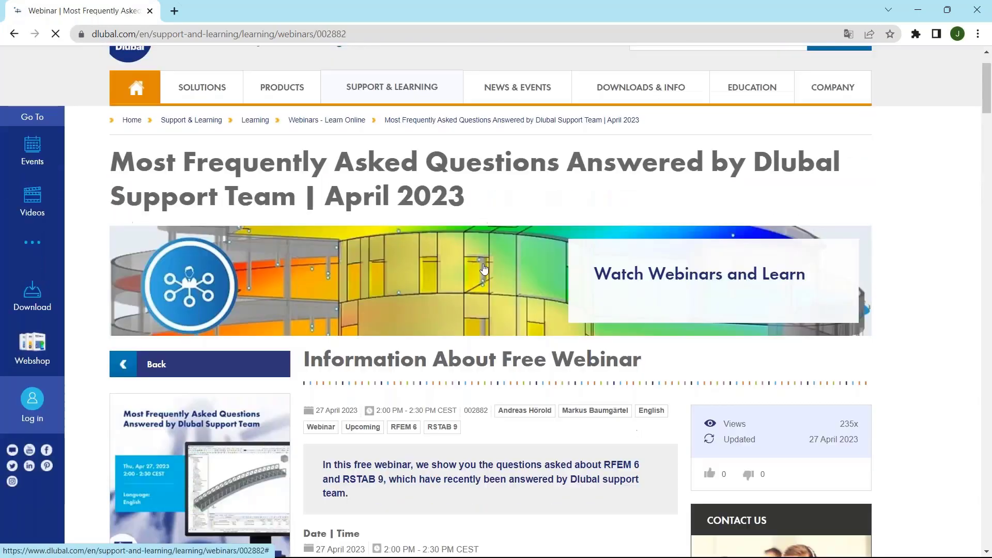
{"action": "scroll", "coordinate": [482, 230], "scroll_direction": "down", "scroll_amount": 4}
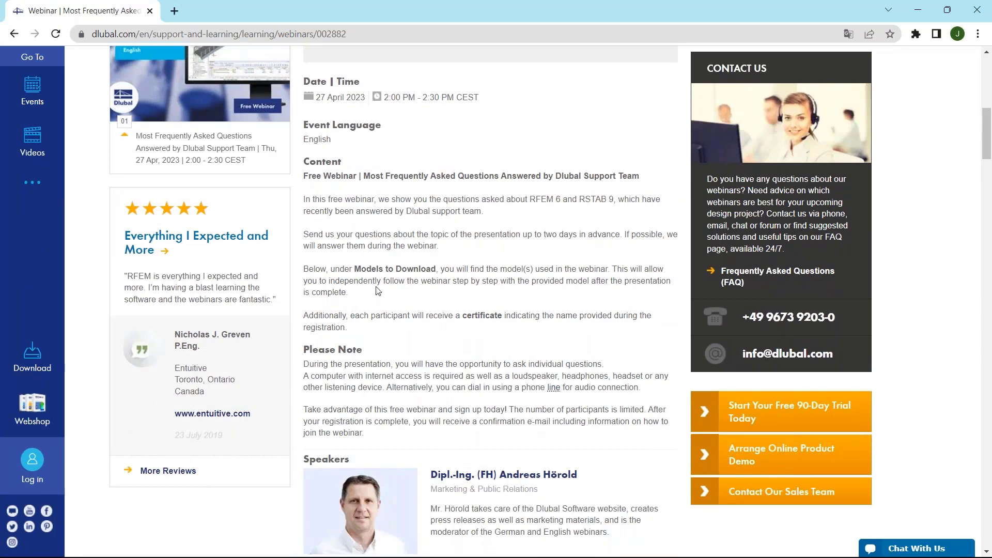
{"action": "scroll", "coordinate": [378, 291], "scroll_direction": "down", "scroll_amount": 9}
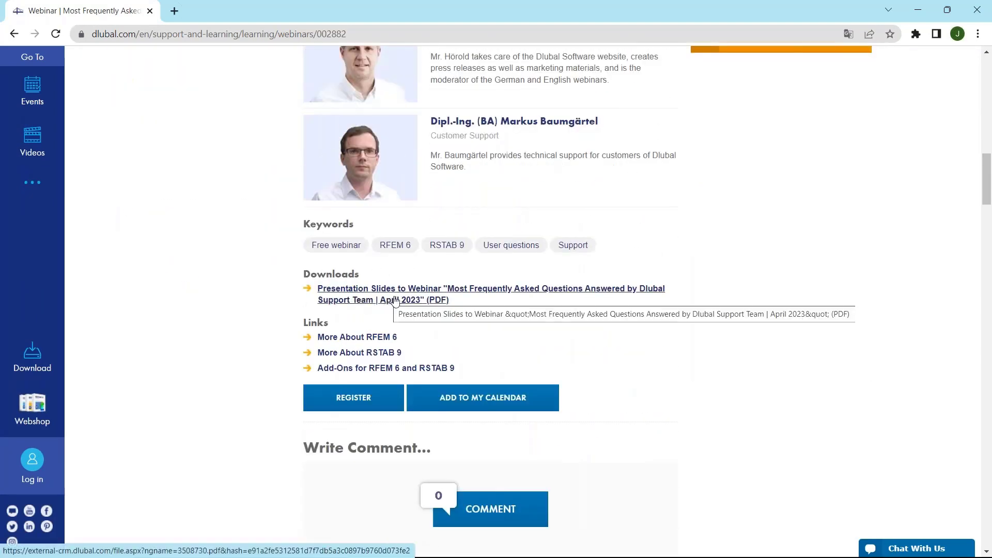
{"action": "scroll", "coordinate": [408, 289], "scroll_direction": "down", "scroll_amount": 3}
{"action": "scroll", "coordinate": [419, 265], "scroll_direction": "down", "scroll_amount": 20}
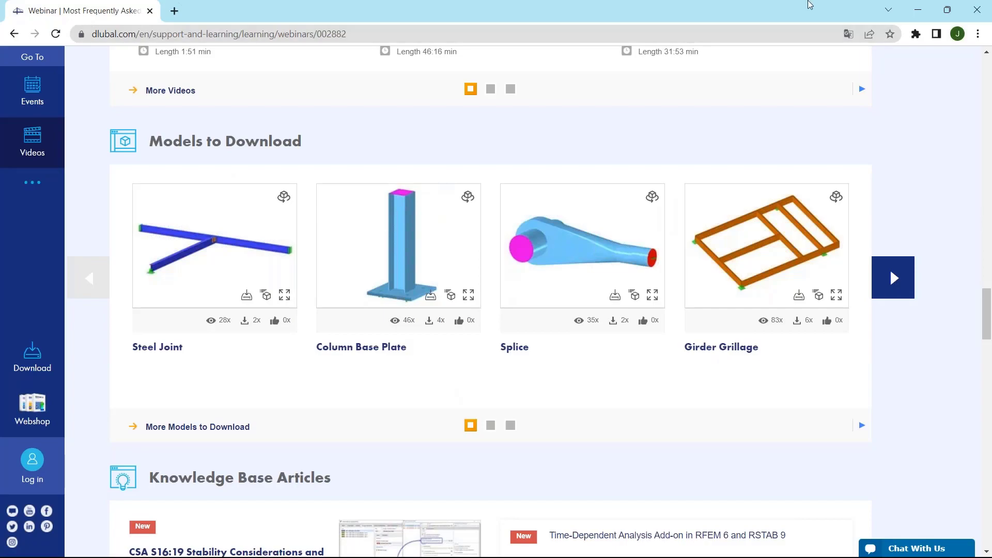
{"action": "left_click", "coordinate": [916, 9]}
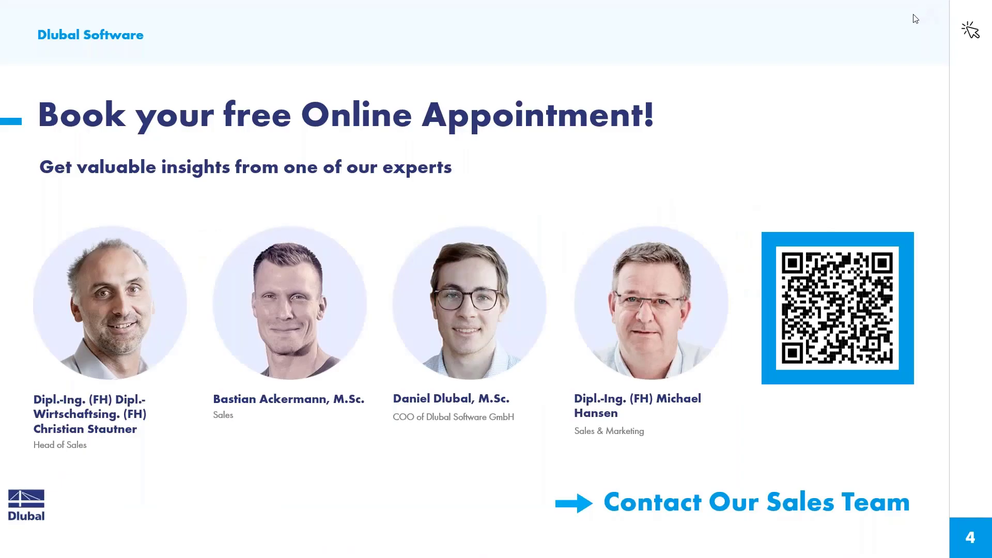